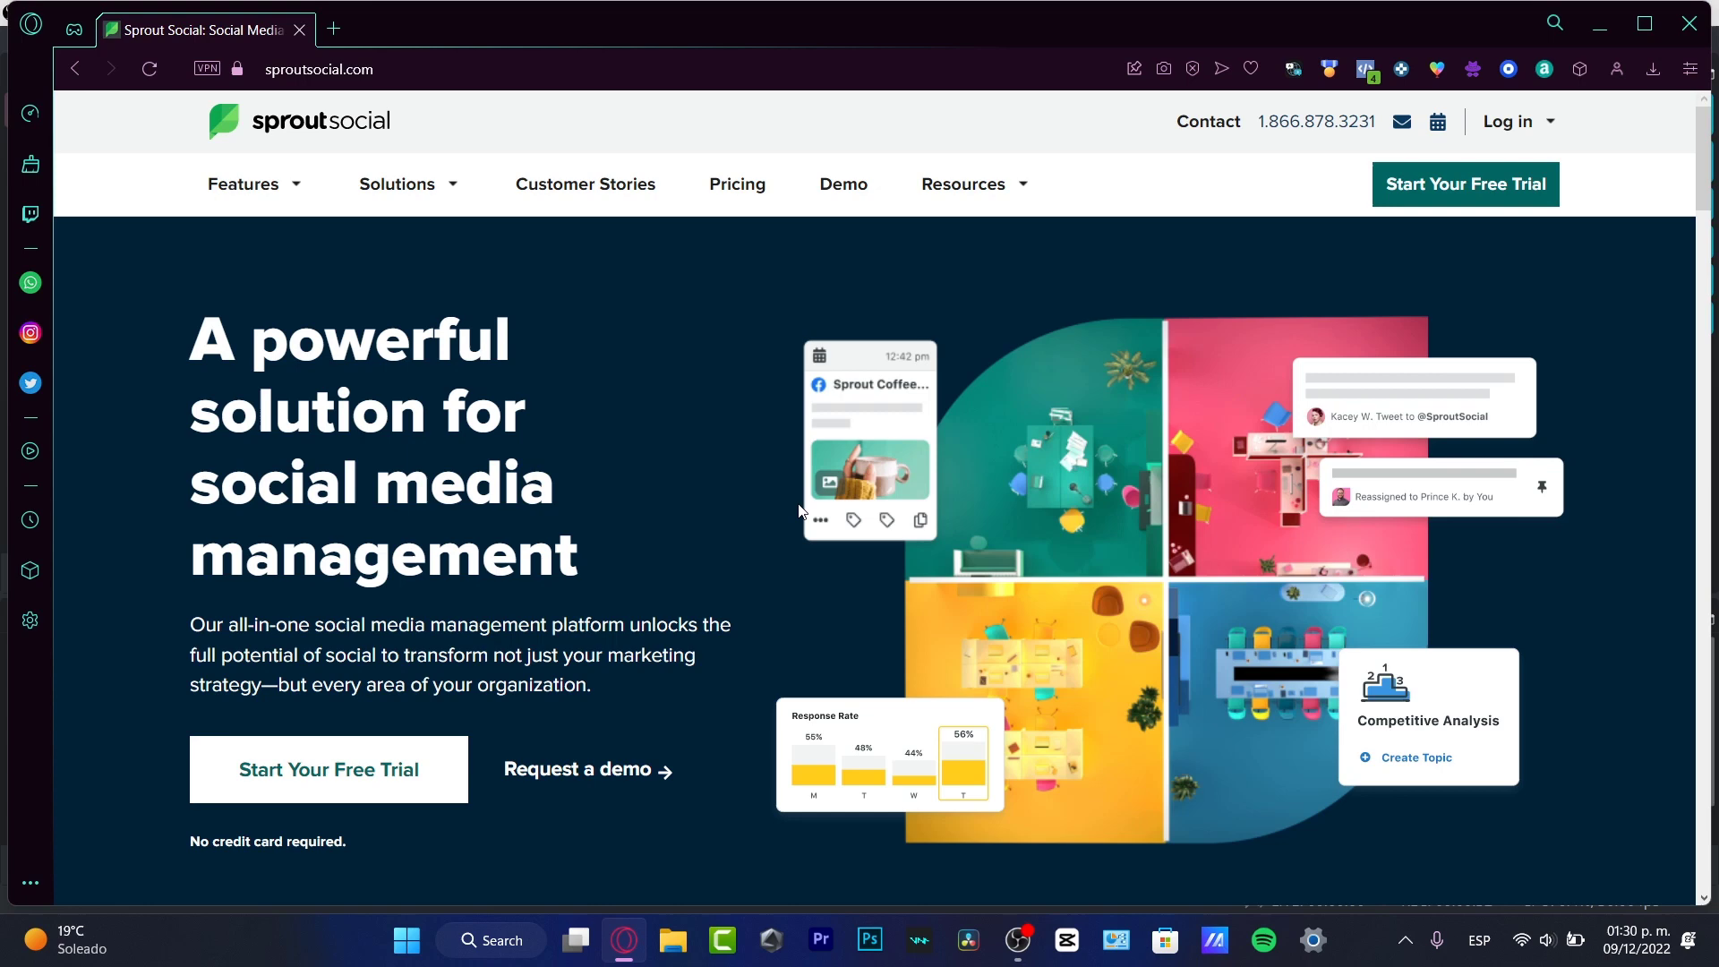
Step: Dismiss the before-you-leave offer and go to the free trial plans page
{"action": "mouse_move", "coordinate": [887, 50]}
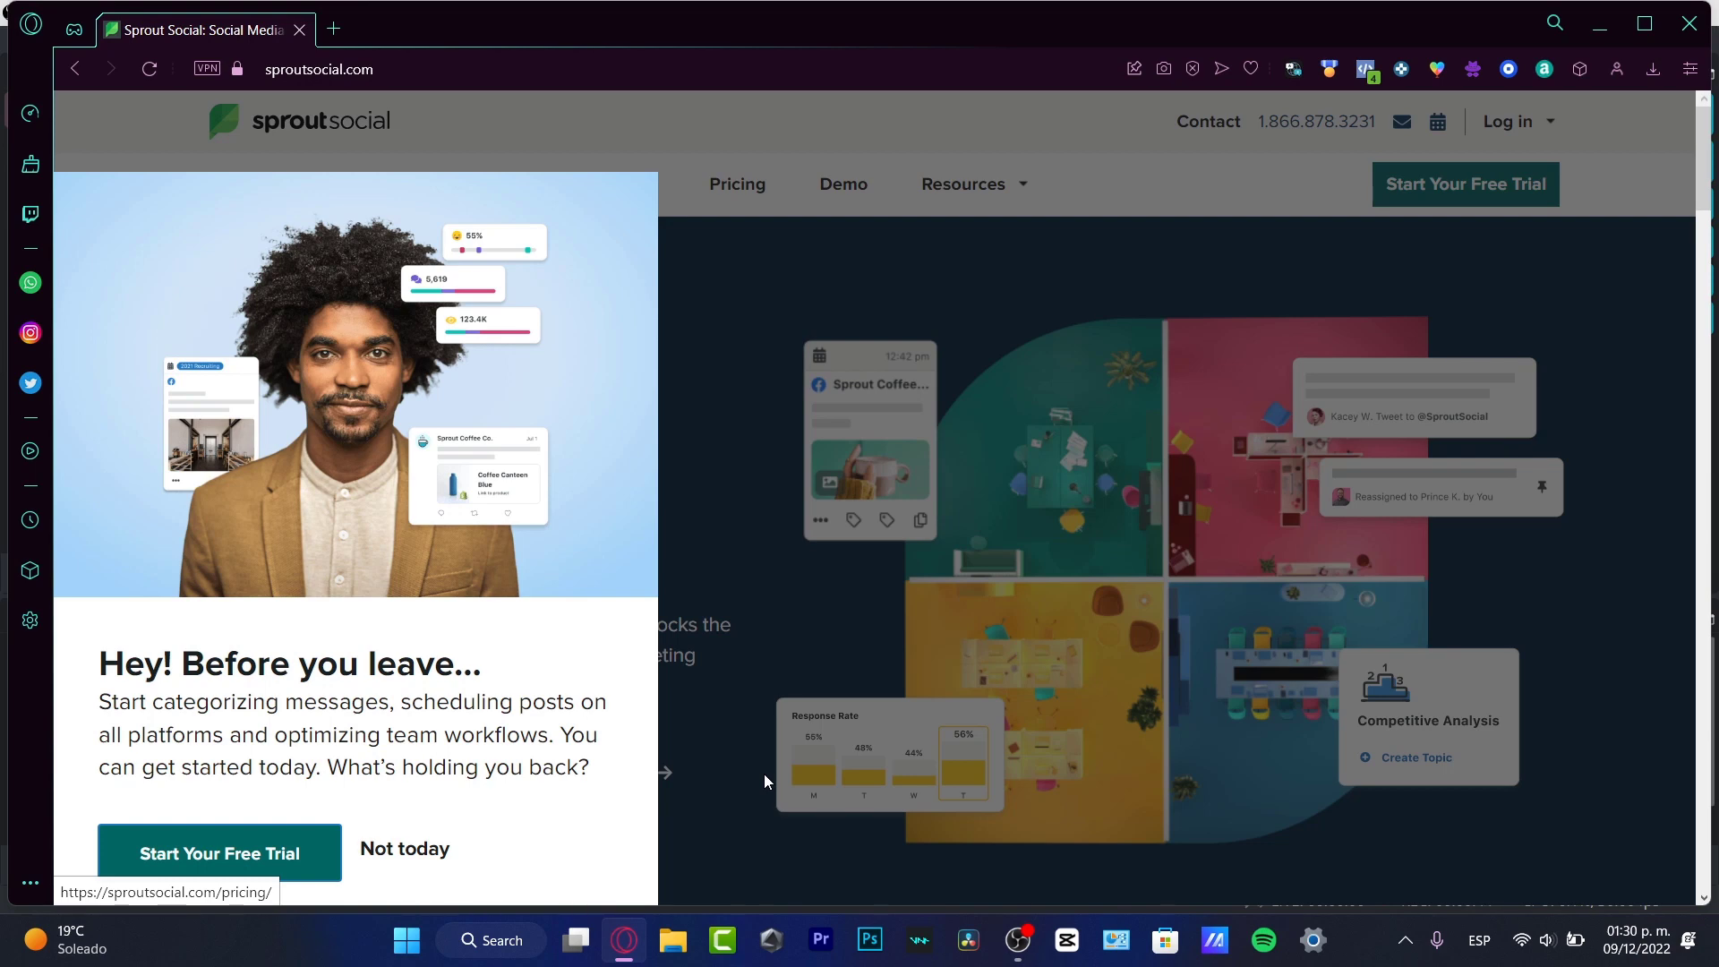
{"action": "left_click", "coordinate": [1310, 372]}
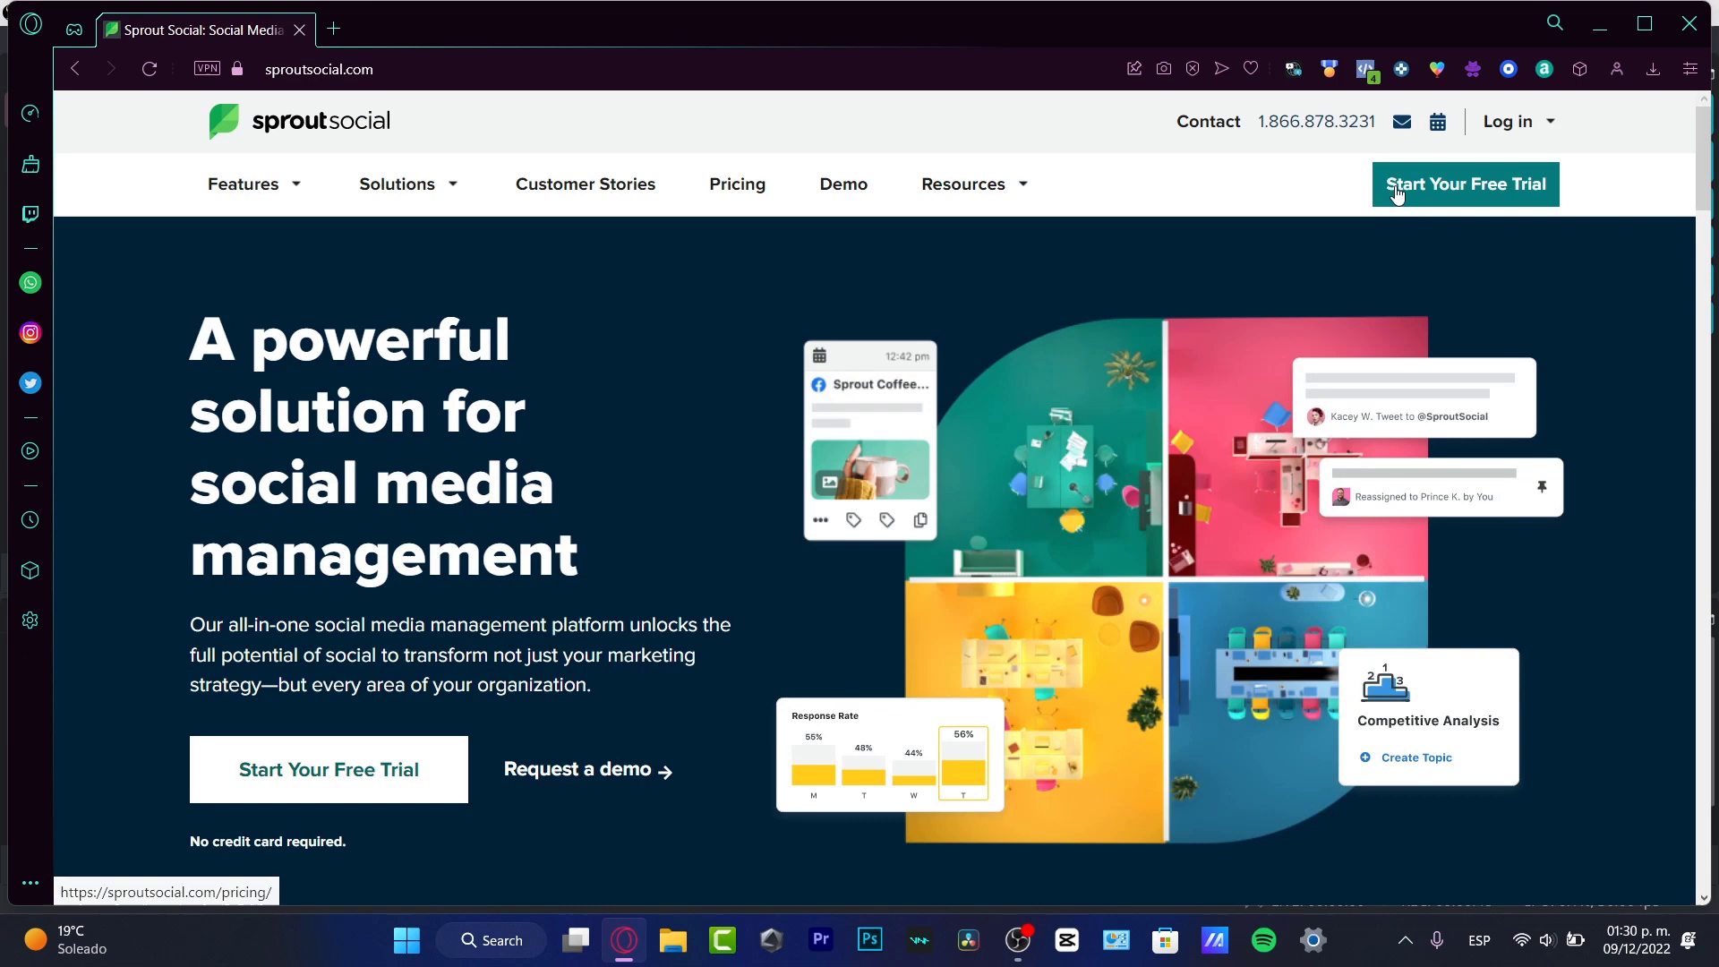
{"action": "left_click", "coordinate": [1466, 184]}
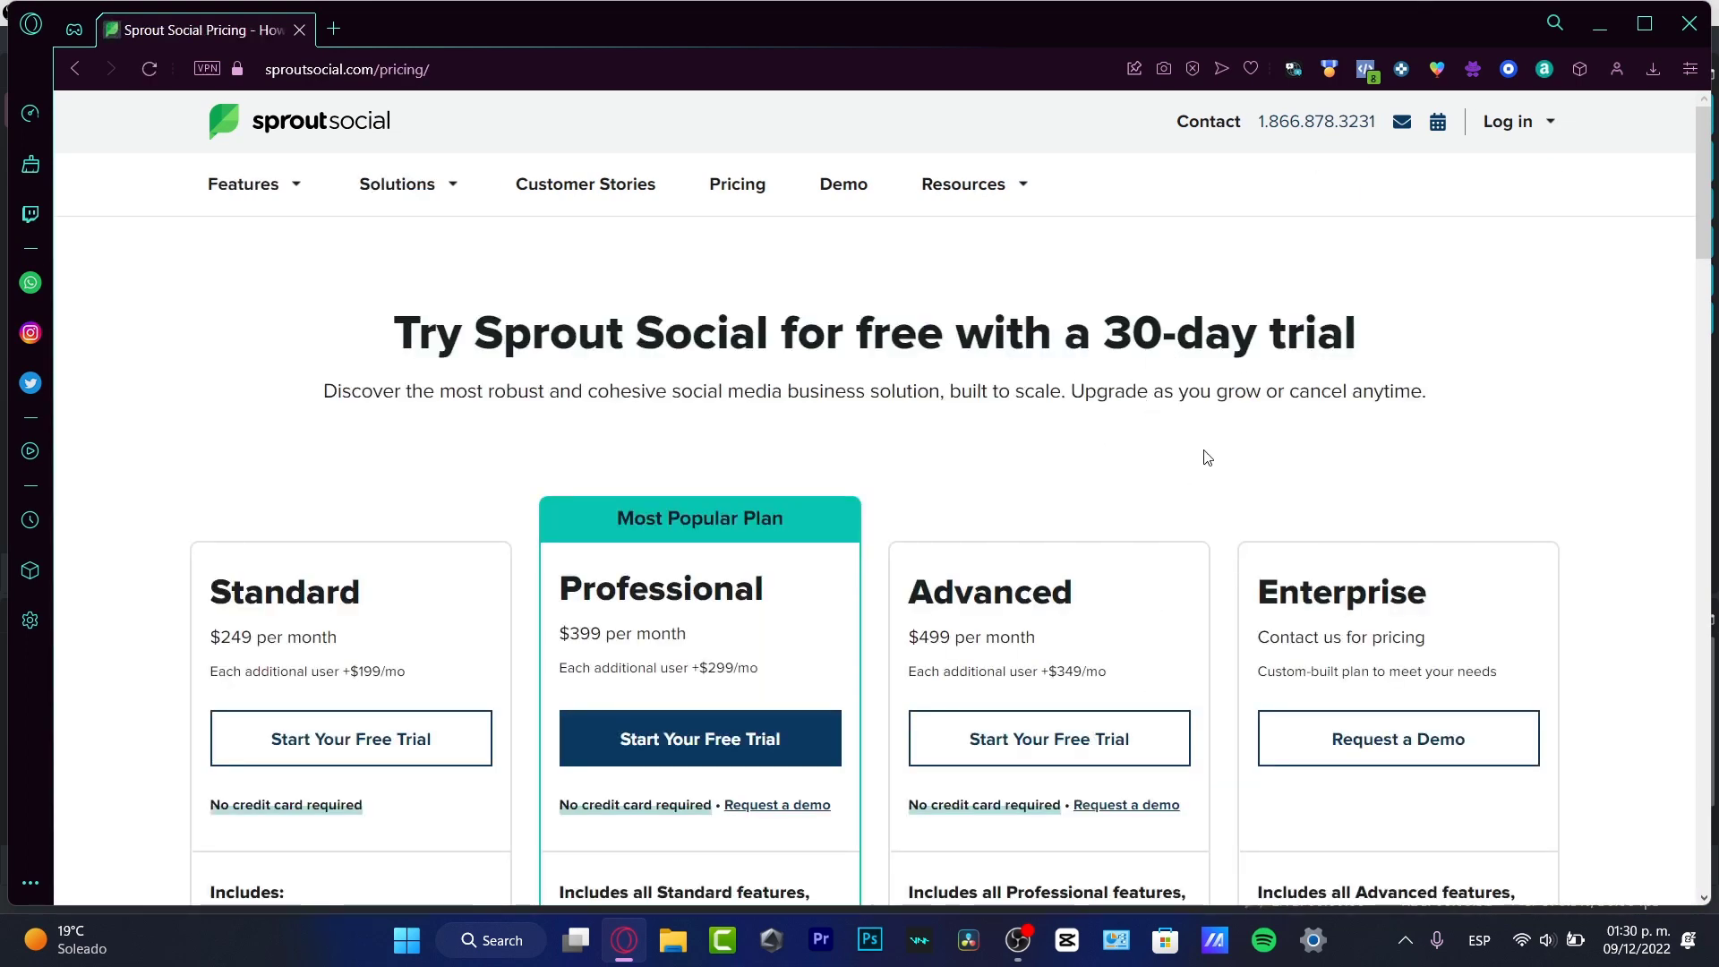
Step: Compare the plans on the pricing page and start the Standard plan free trial
{"action": "scroll", "coordinate": [1251, 458], "scroll_direction": "down", "scroll_amount": 15}
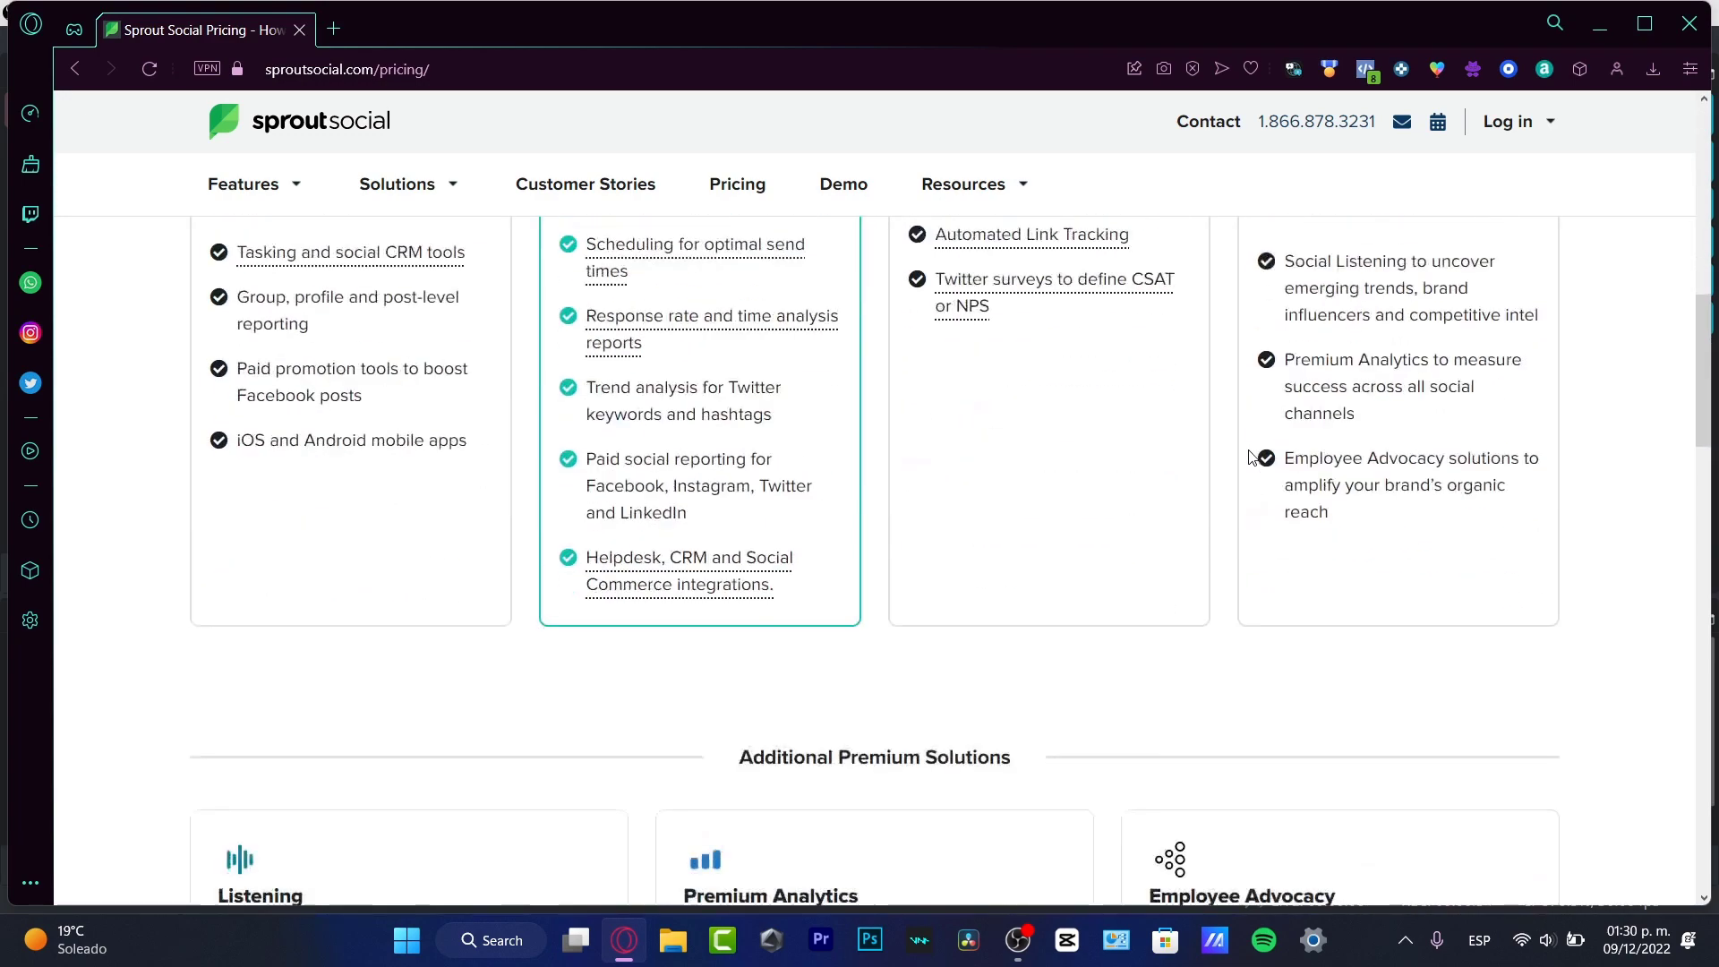
{"action": "scroll", "coordinate": [1251, 458], "scroll_direction": "up", "scroll_amount": 15}
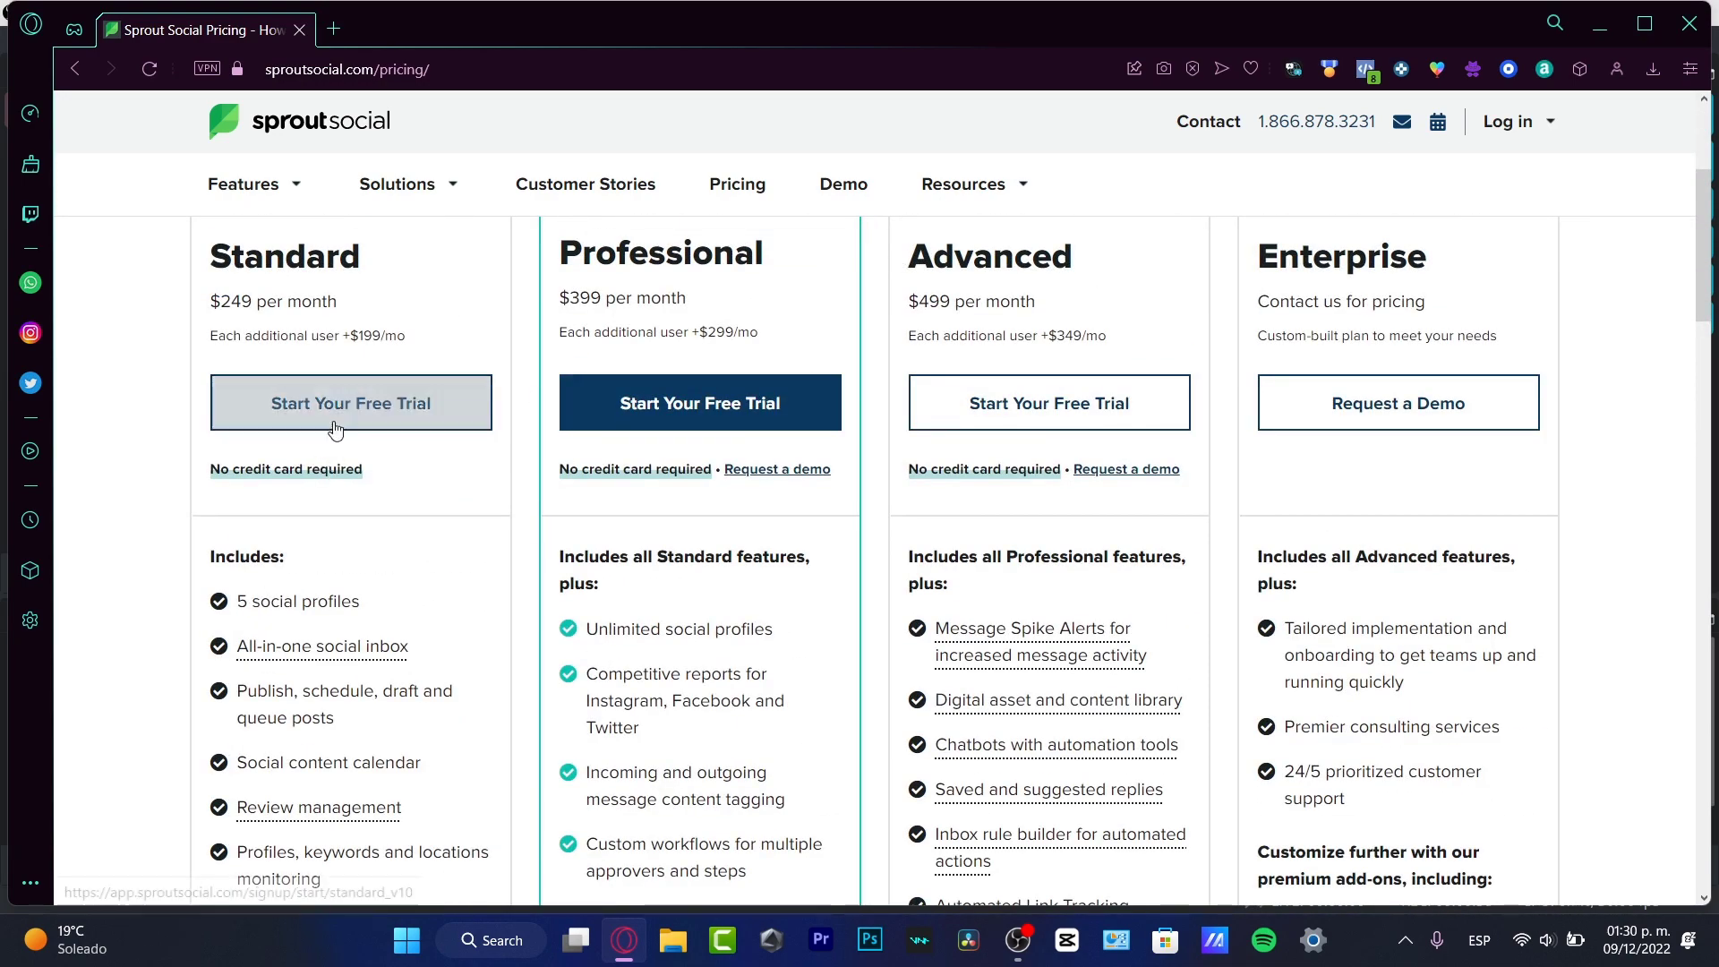
{"action": "scroll", "coordinate": [447, 578], "scroll_direction": "up", "scroll_amount": 4}
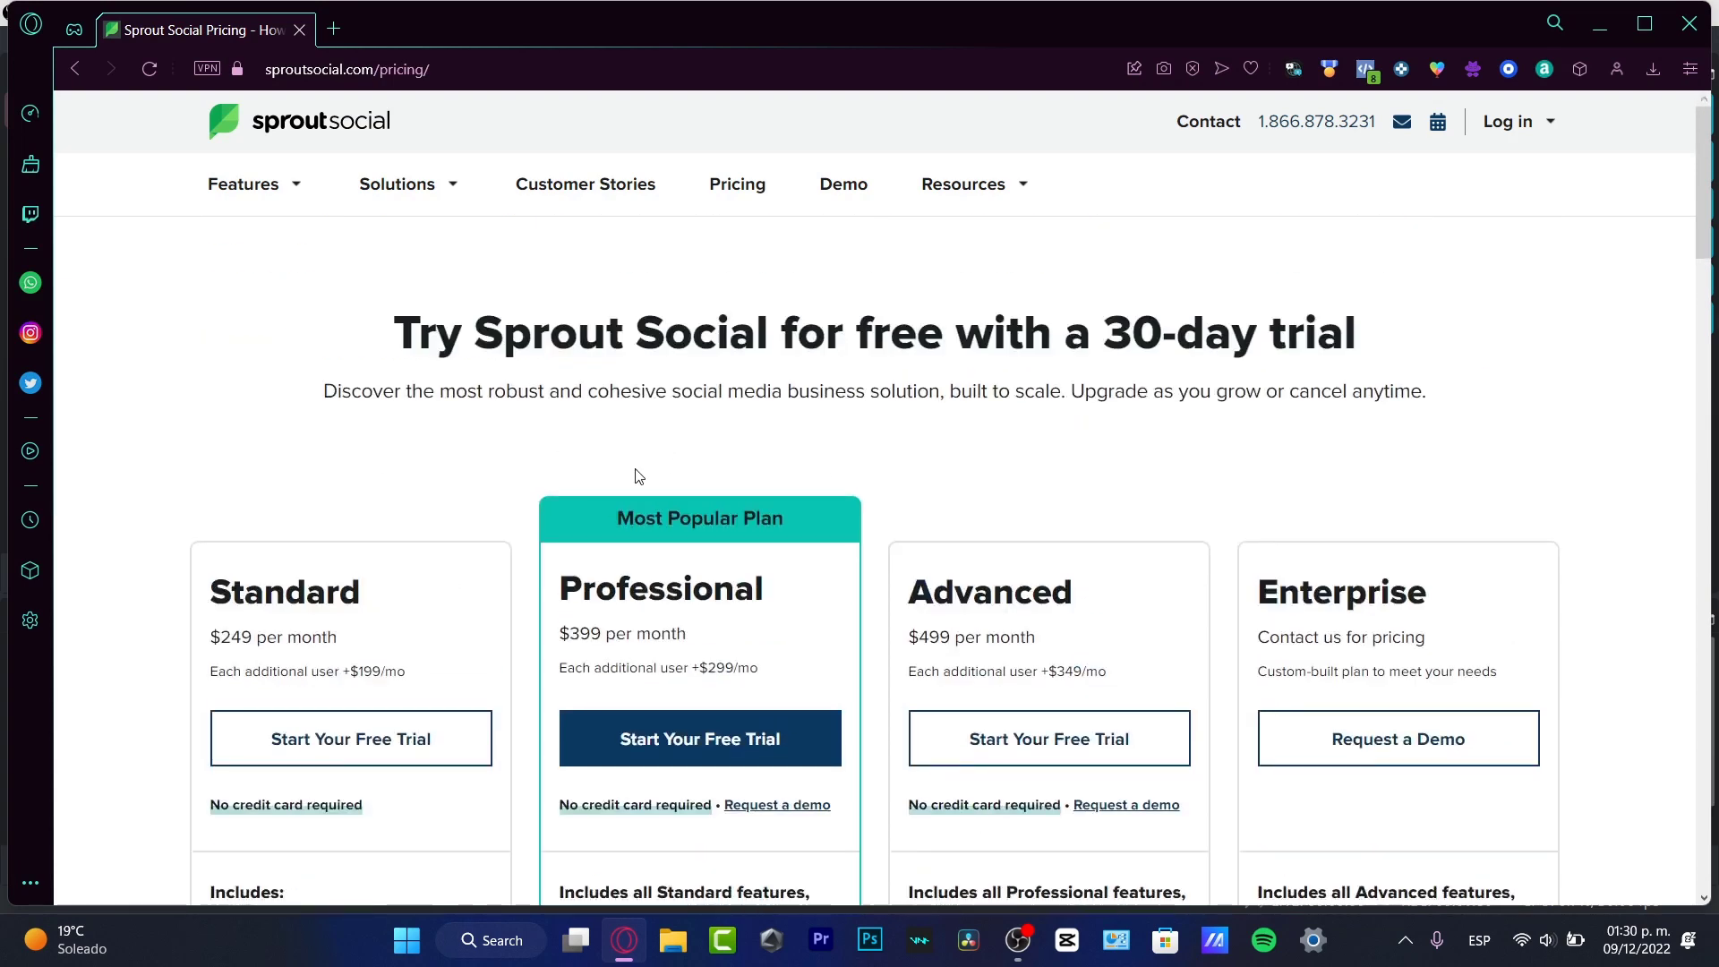
{"action": "left_click", "coordinate": [406, 739]}
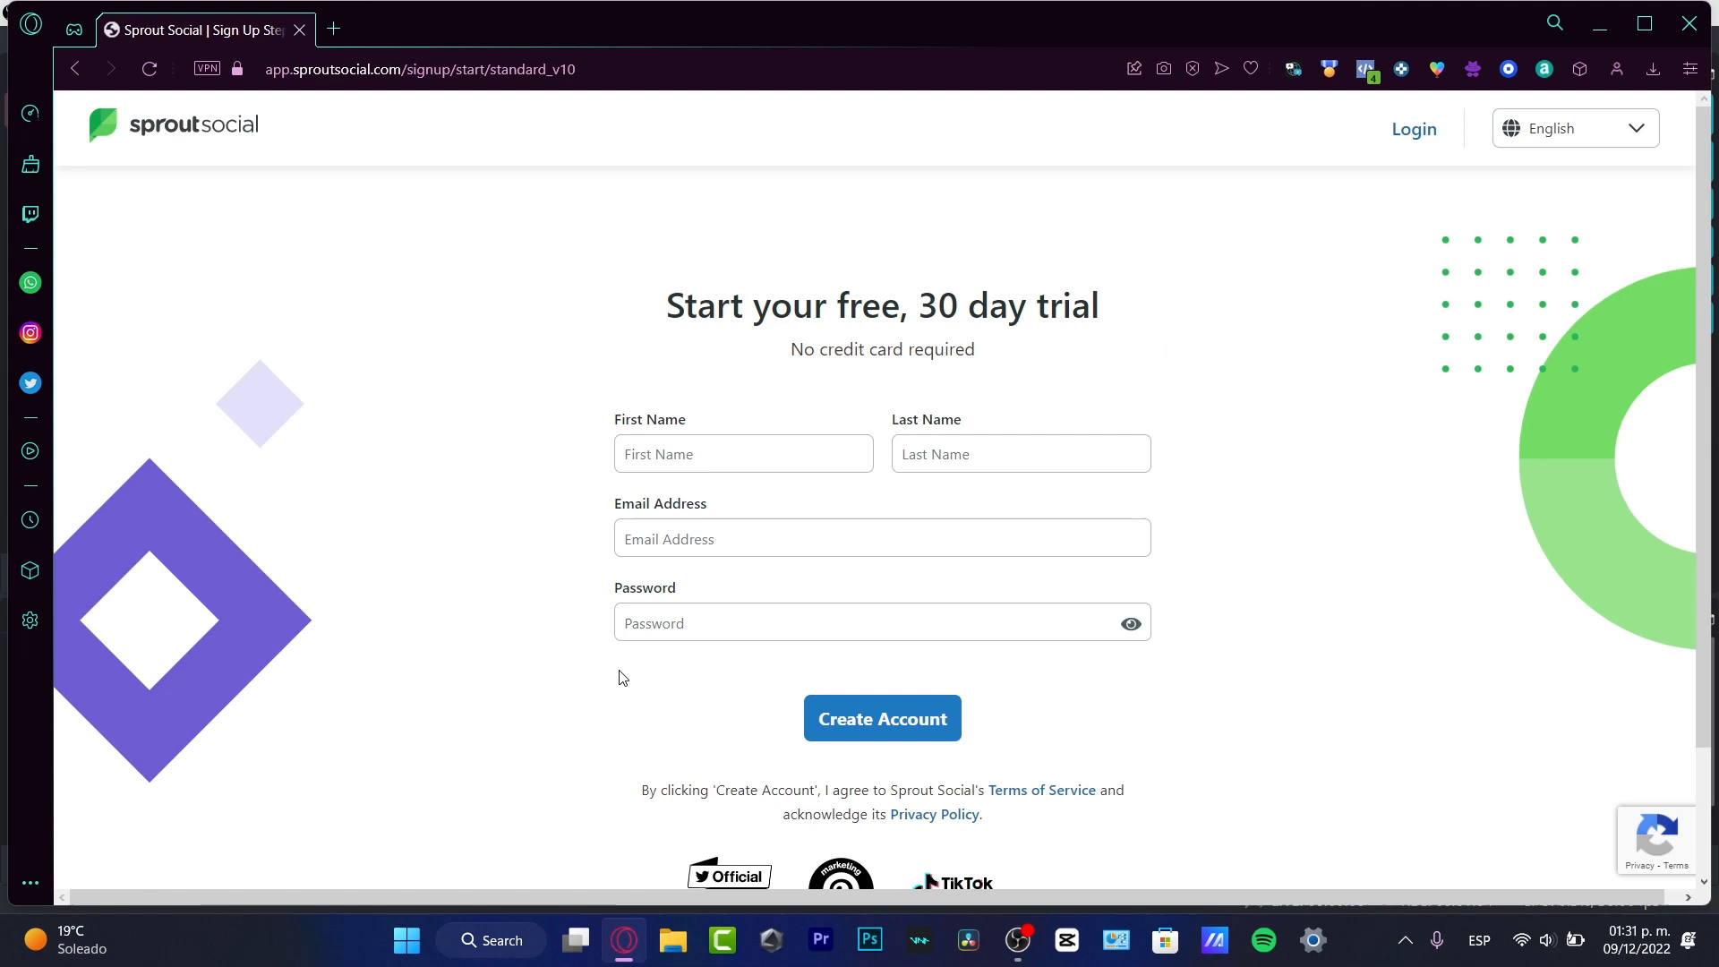
Step: Fill in the first and last name from the saved autofill entries
{"action": "left_click", "coordinate": [732, 460]}
{"action": "left_click", "coordinate": [775, 505]}
{"action": "left_click", "coordinate": [952, 466]}
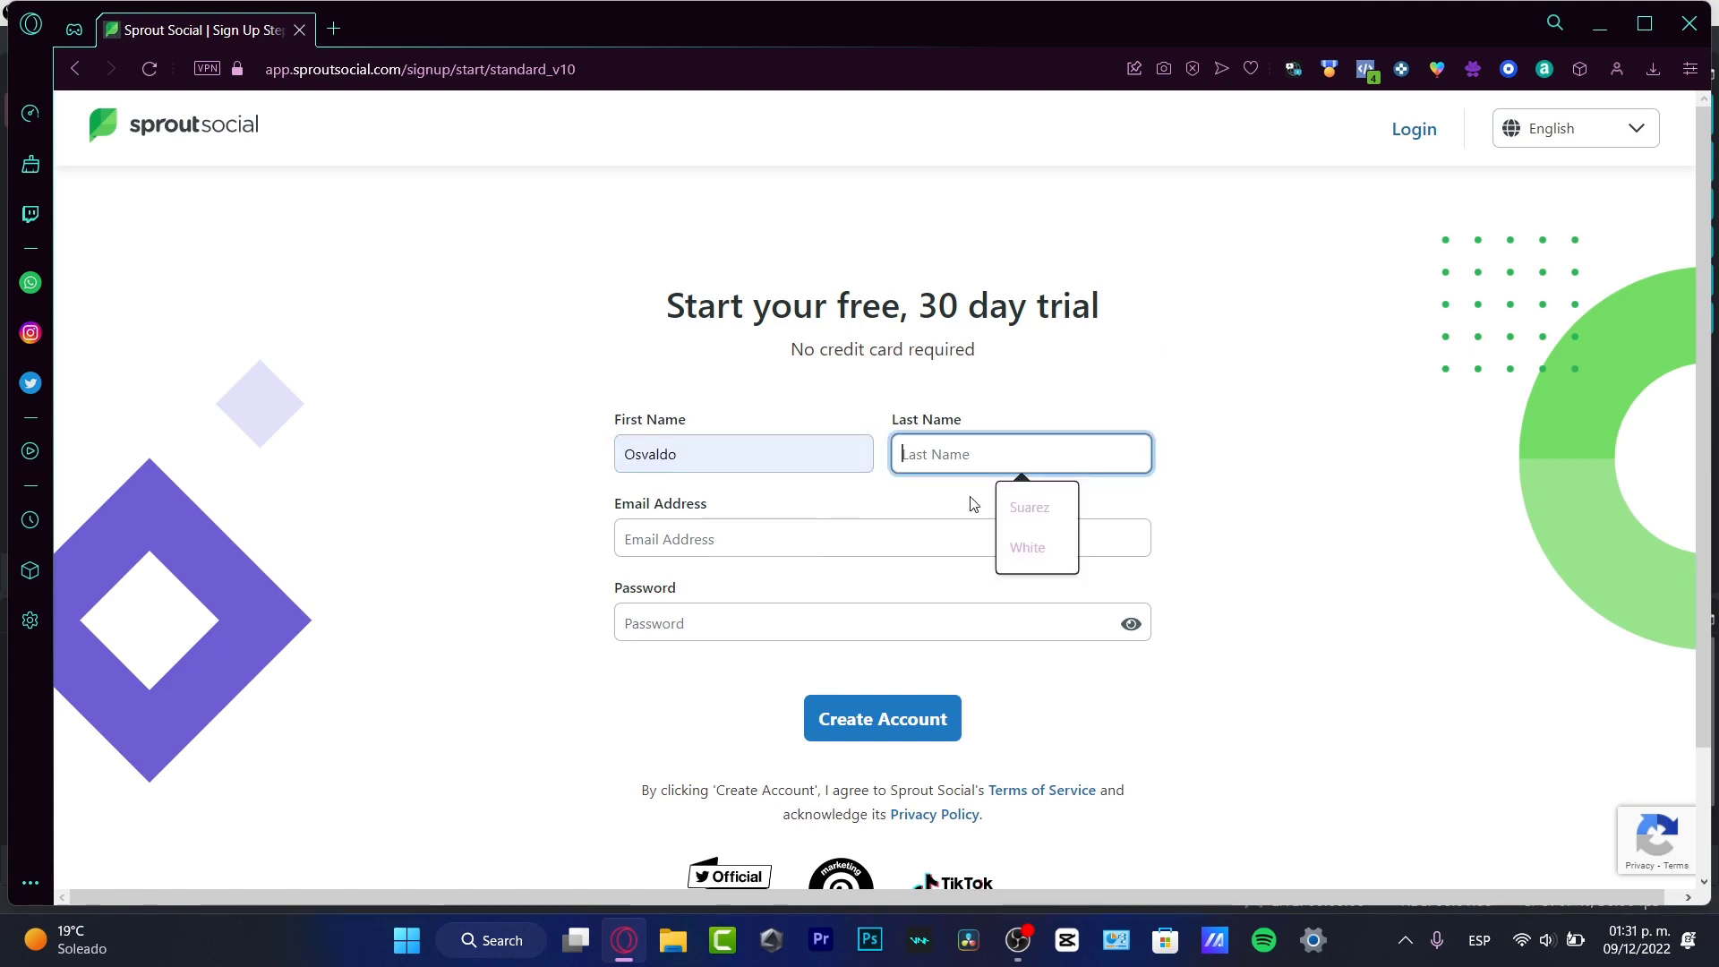
{"action": "left_click", "coordinate": [1041, 502]}
Step: Fill in the saved e-mail address and account password, then submit to create the account
{"action": "left_click", "coordinate": [1011, 546]}
{"action": "left_click", "coordinate": [1006, 576]}
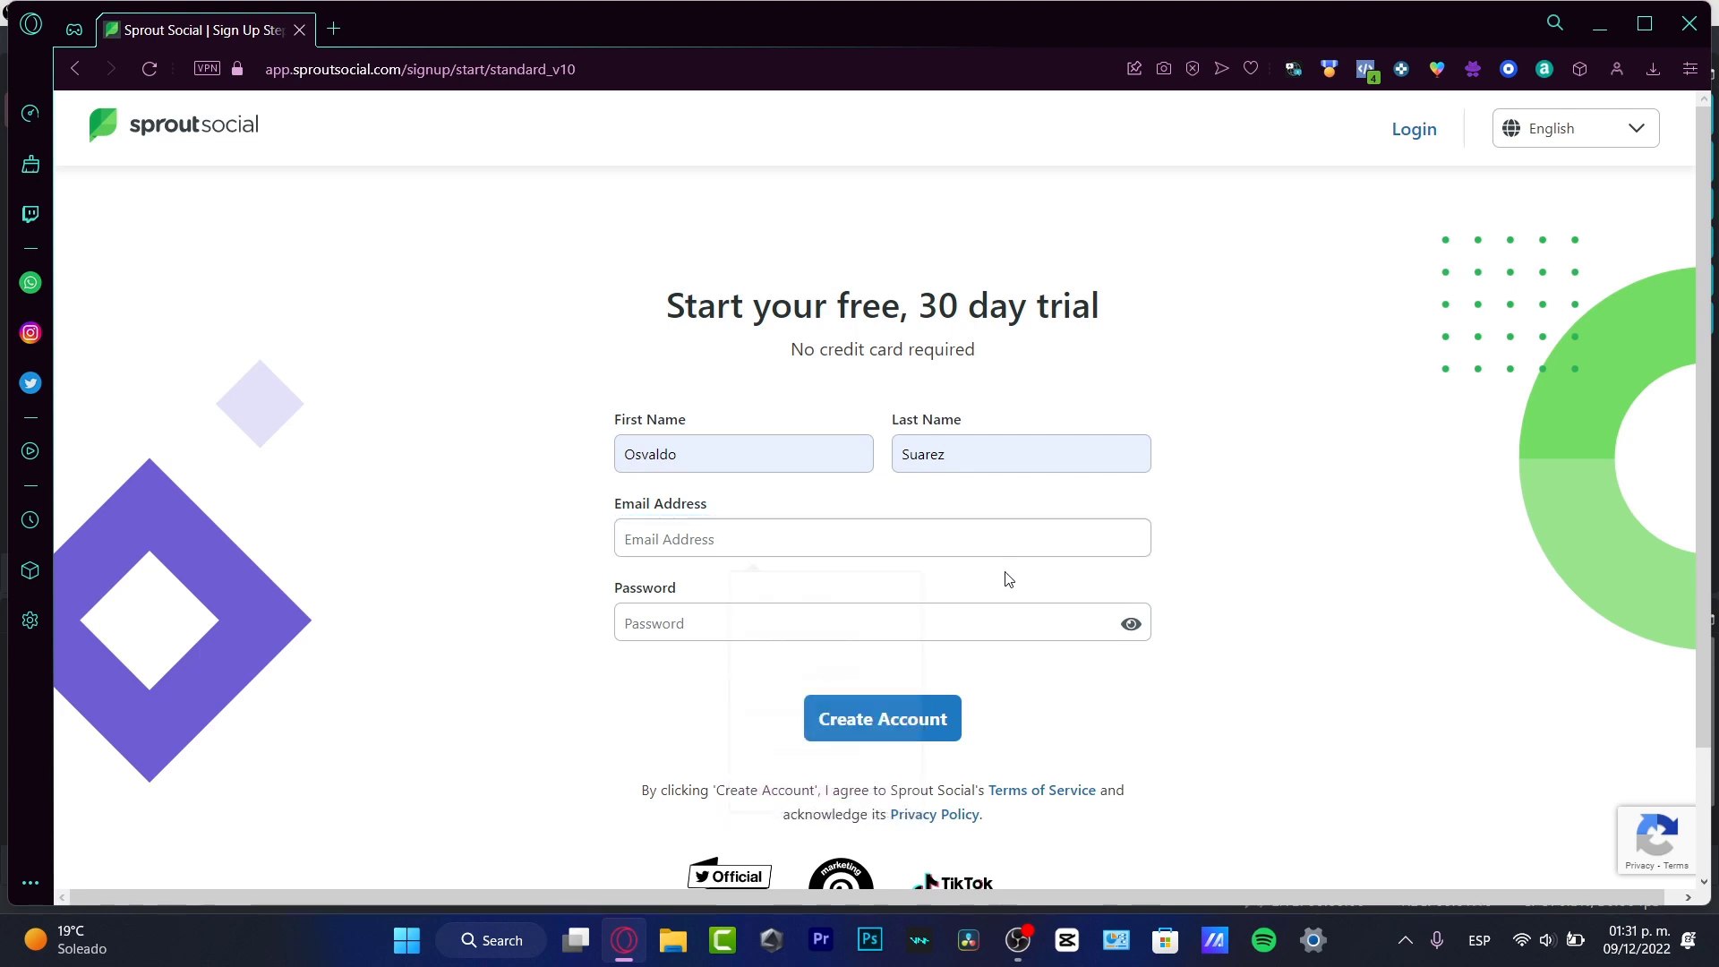
{"action": "left_click", "coordinate": [985, 616]}
{"action": "left_click", "coordinate": [1005, 538]}
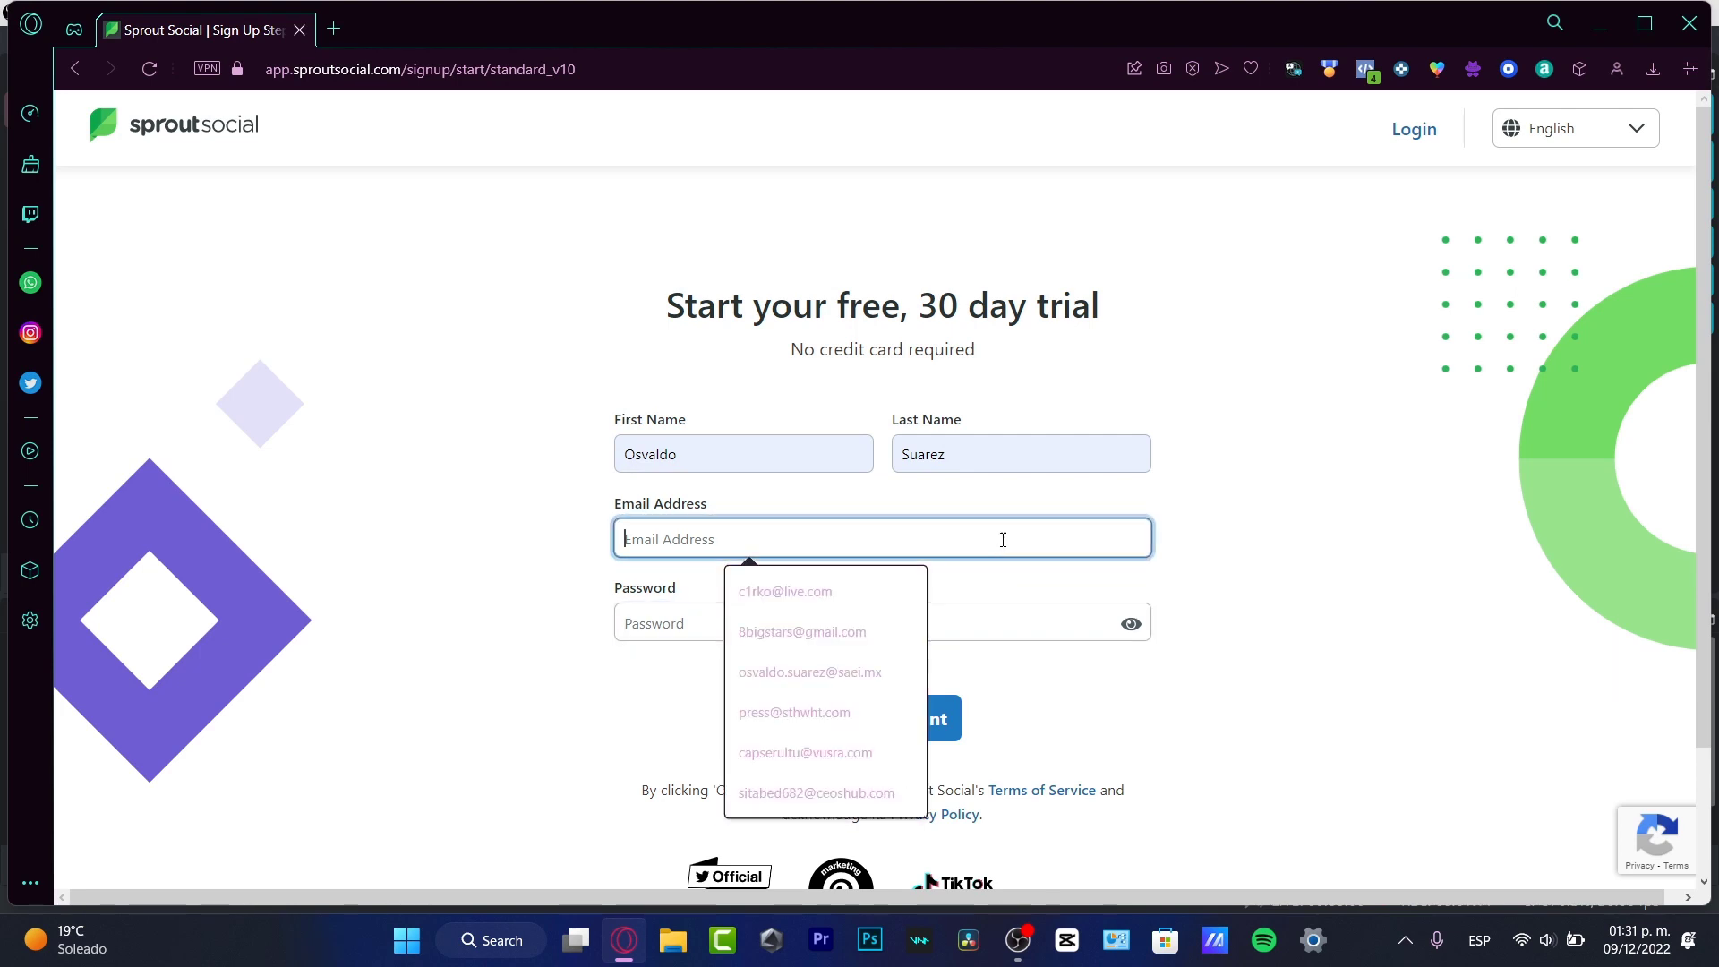
{"action": "left_click", "coordinate": [863, 750]}
{"action": "left_click", "coordinate": [877, 638]}
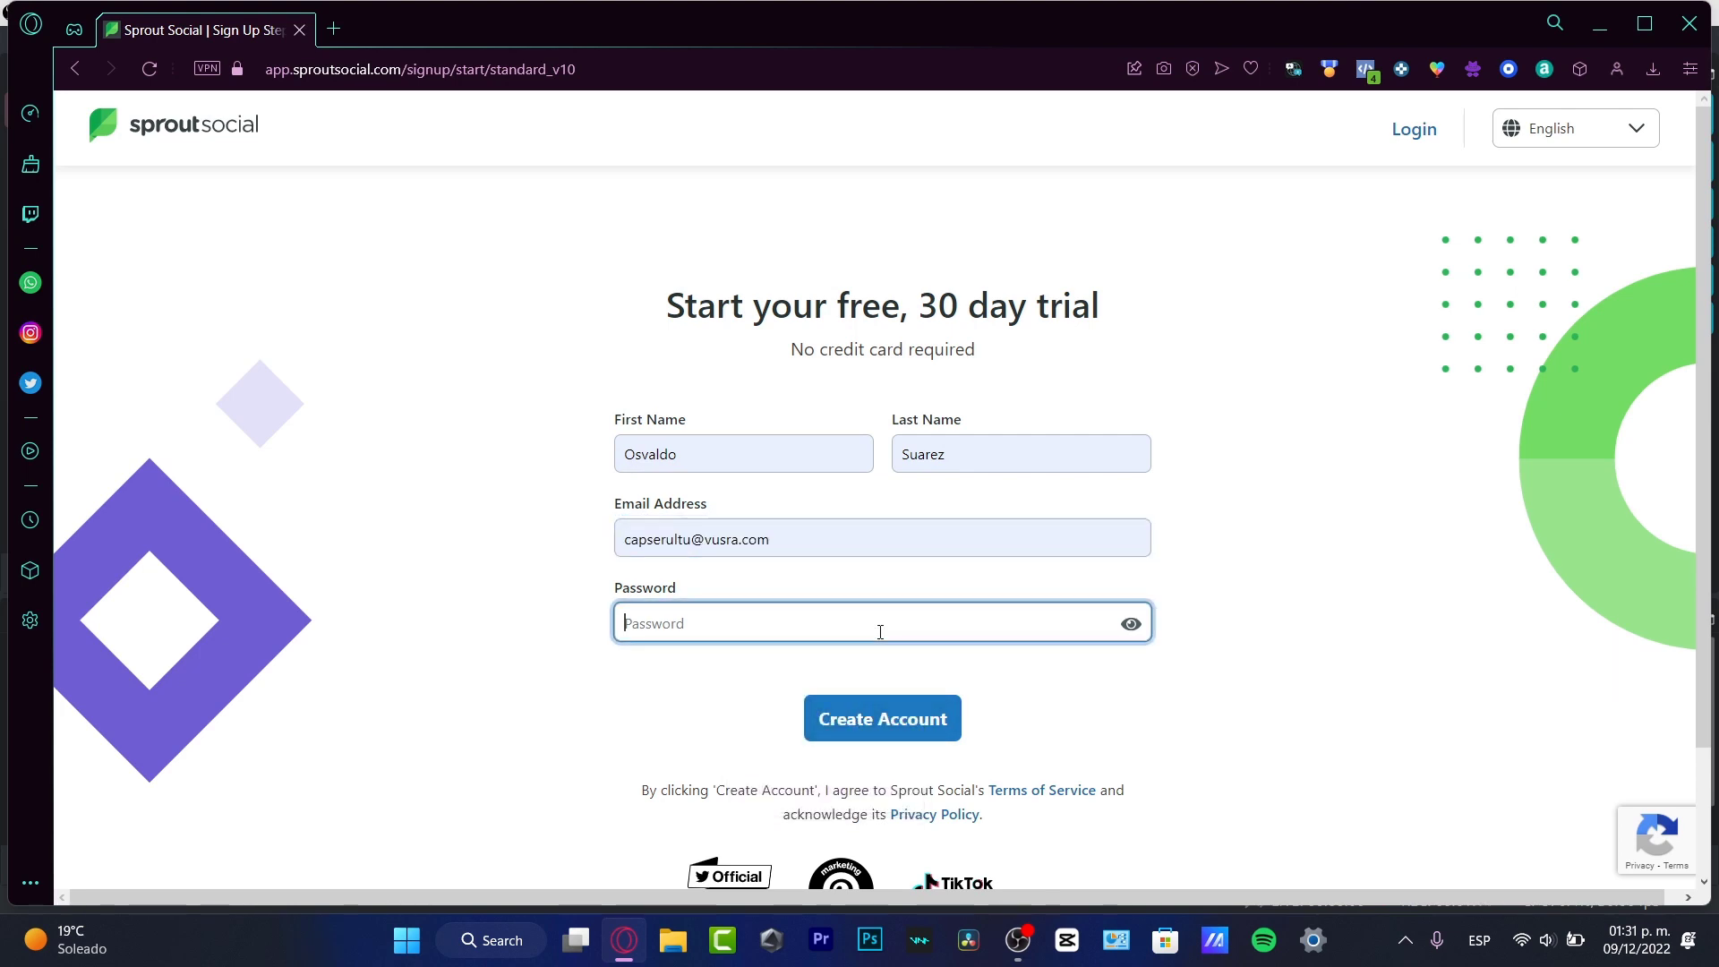
{"action": "type", "text": "•••••••••"}
{"action": "key", "text": "Return"}
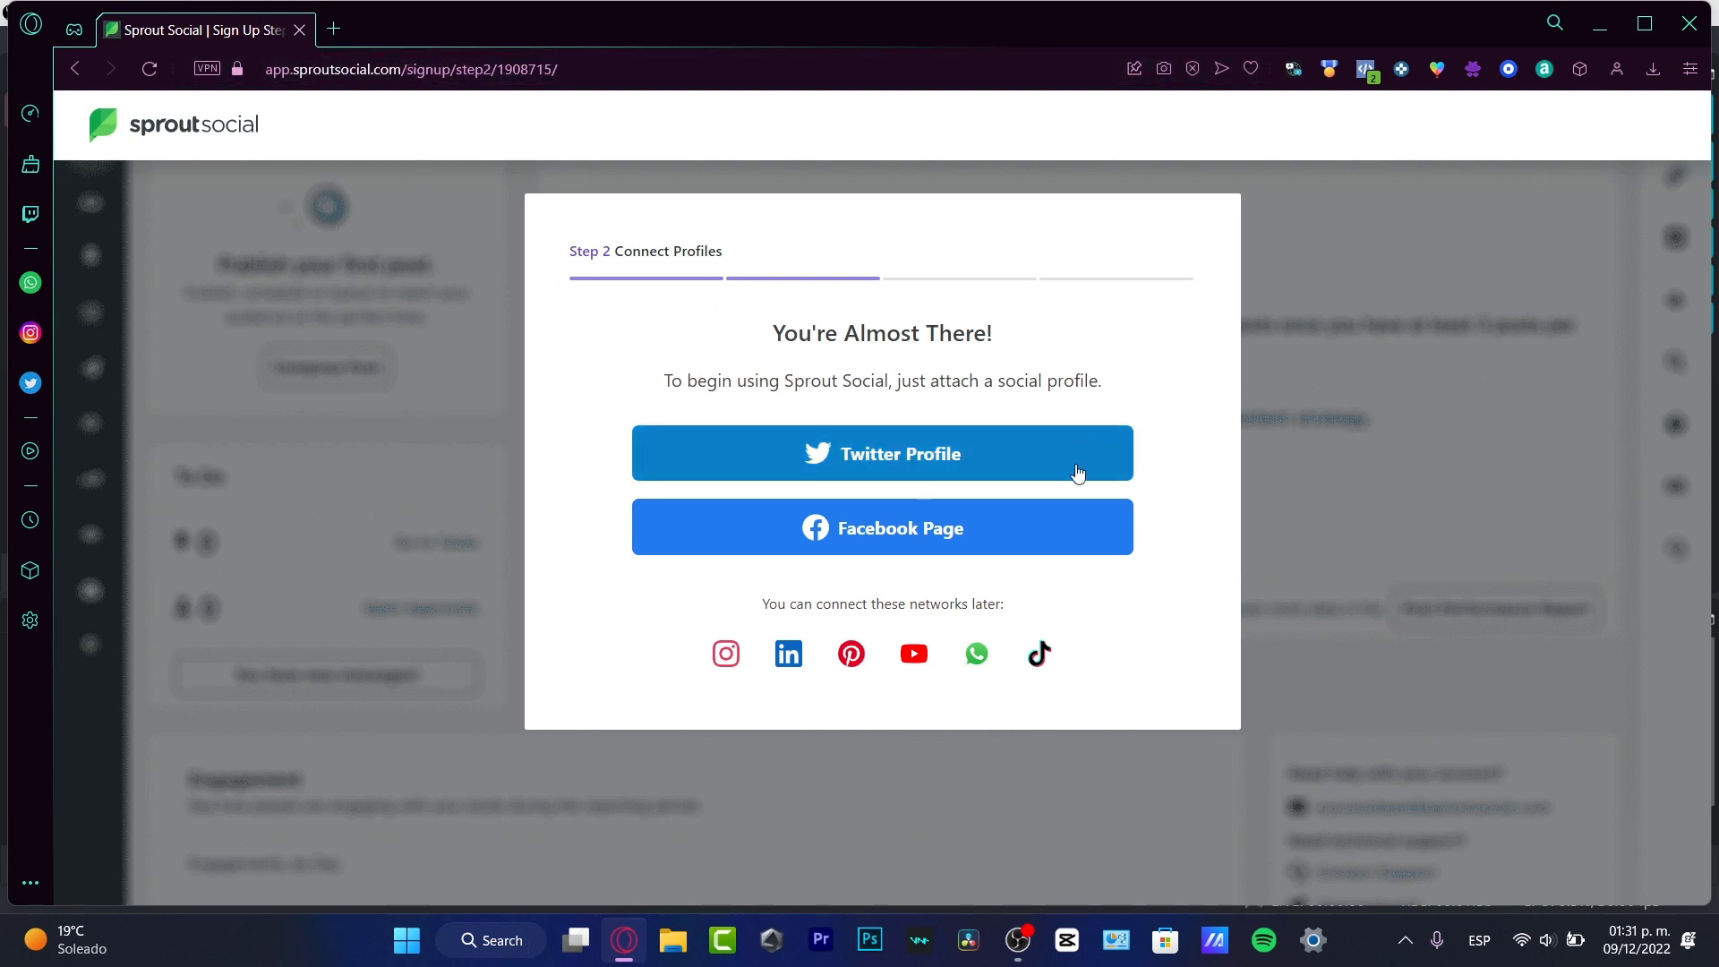
Step: Pick Facebook Page, confirm the Facebook account, and approve profile and Page permissions for Sprout Social
{"action": "left_click", "coordinate": [977, 546]}
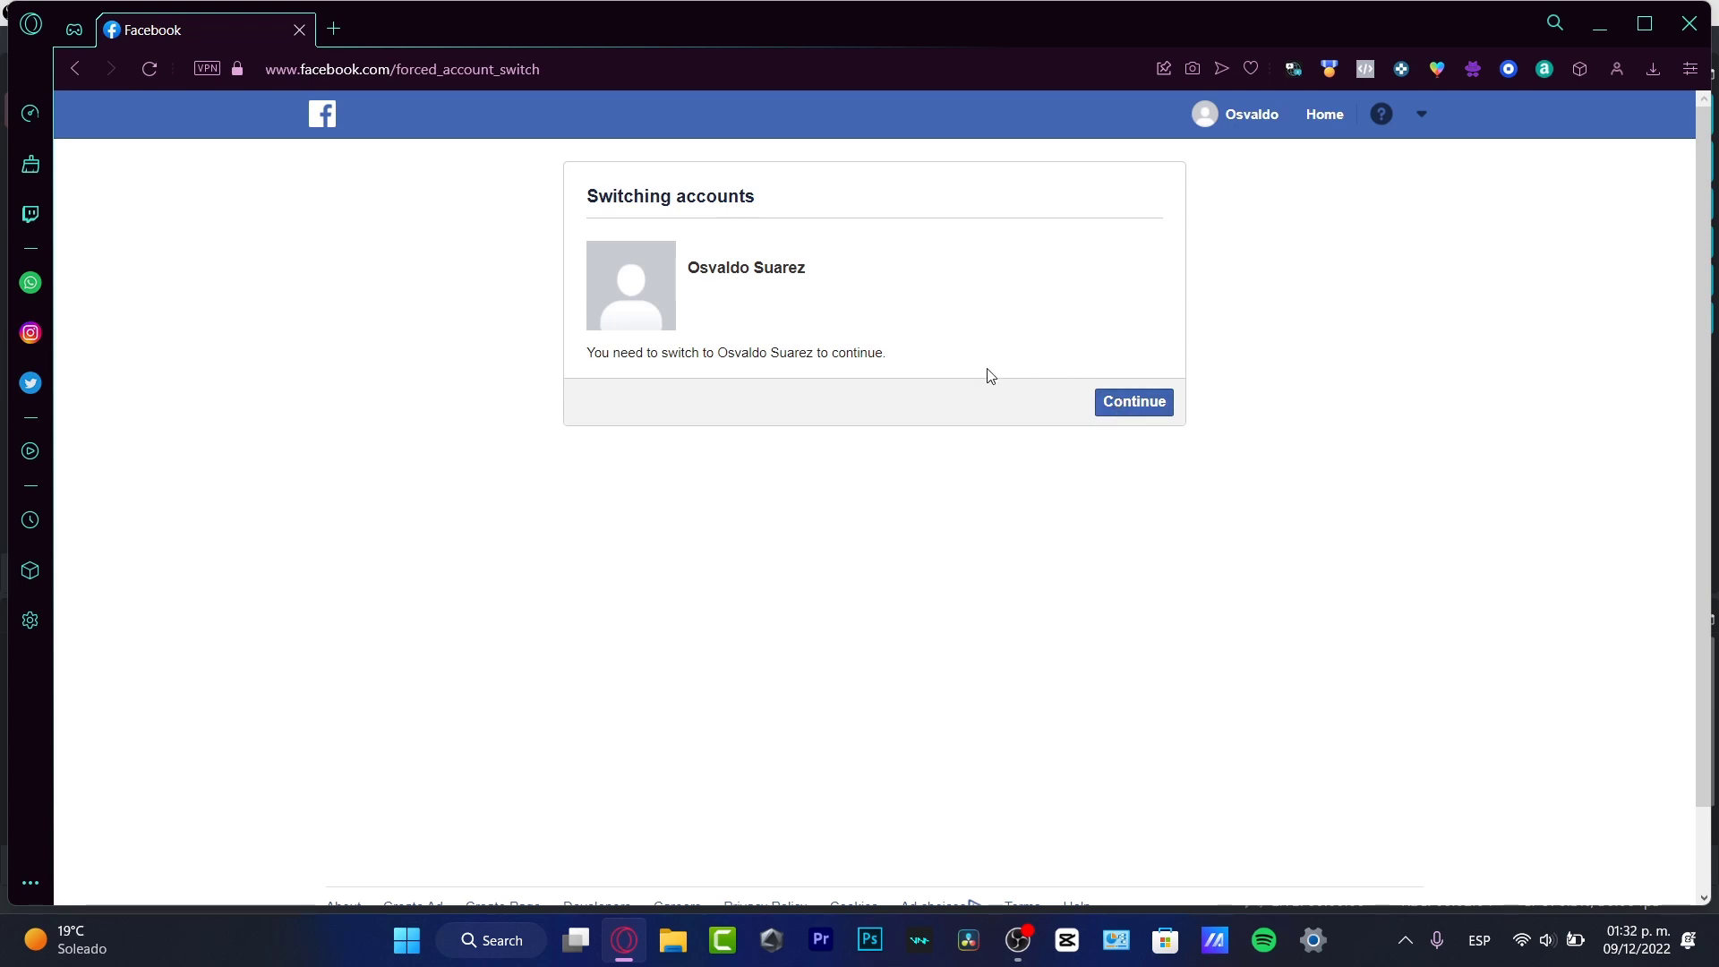
{"action": "left_click", "coordinate": [1147, 402]}
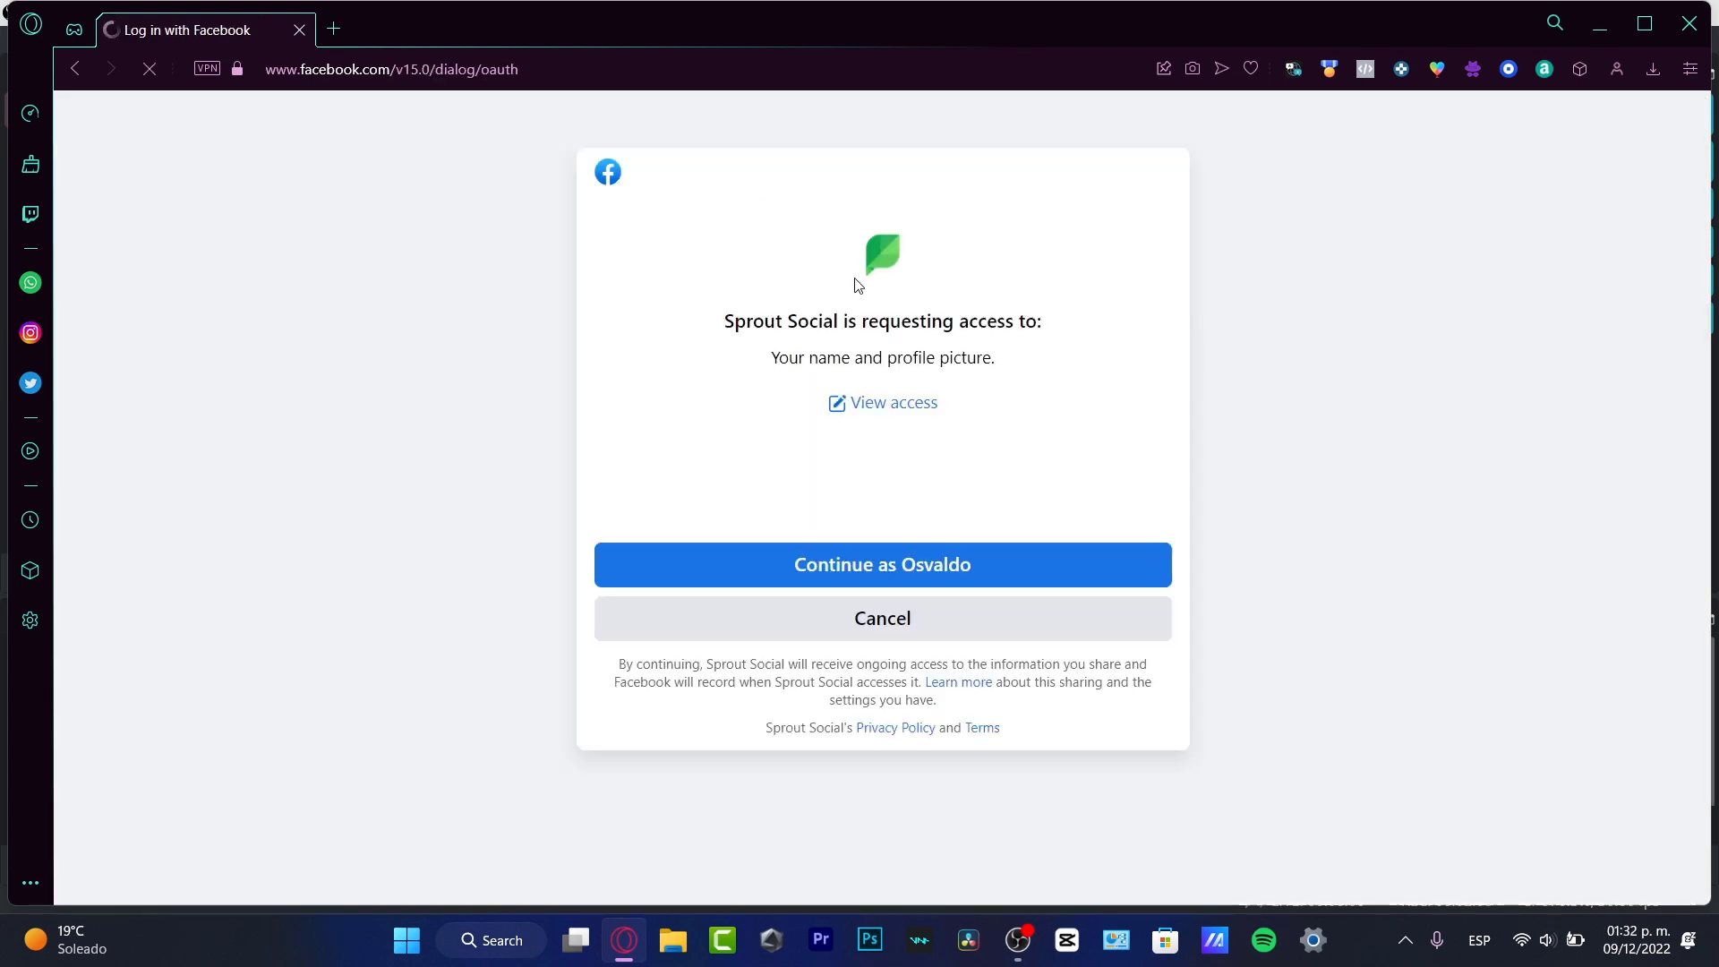
{"action": "left_click", "coordinate": [982, 561]}
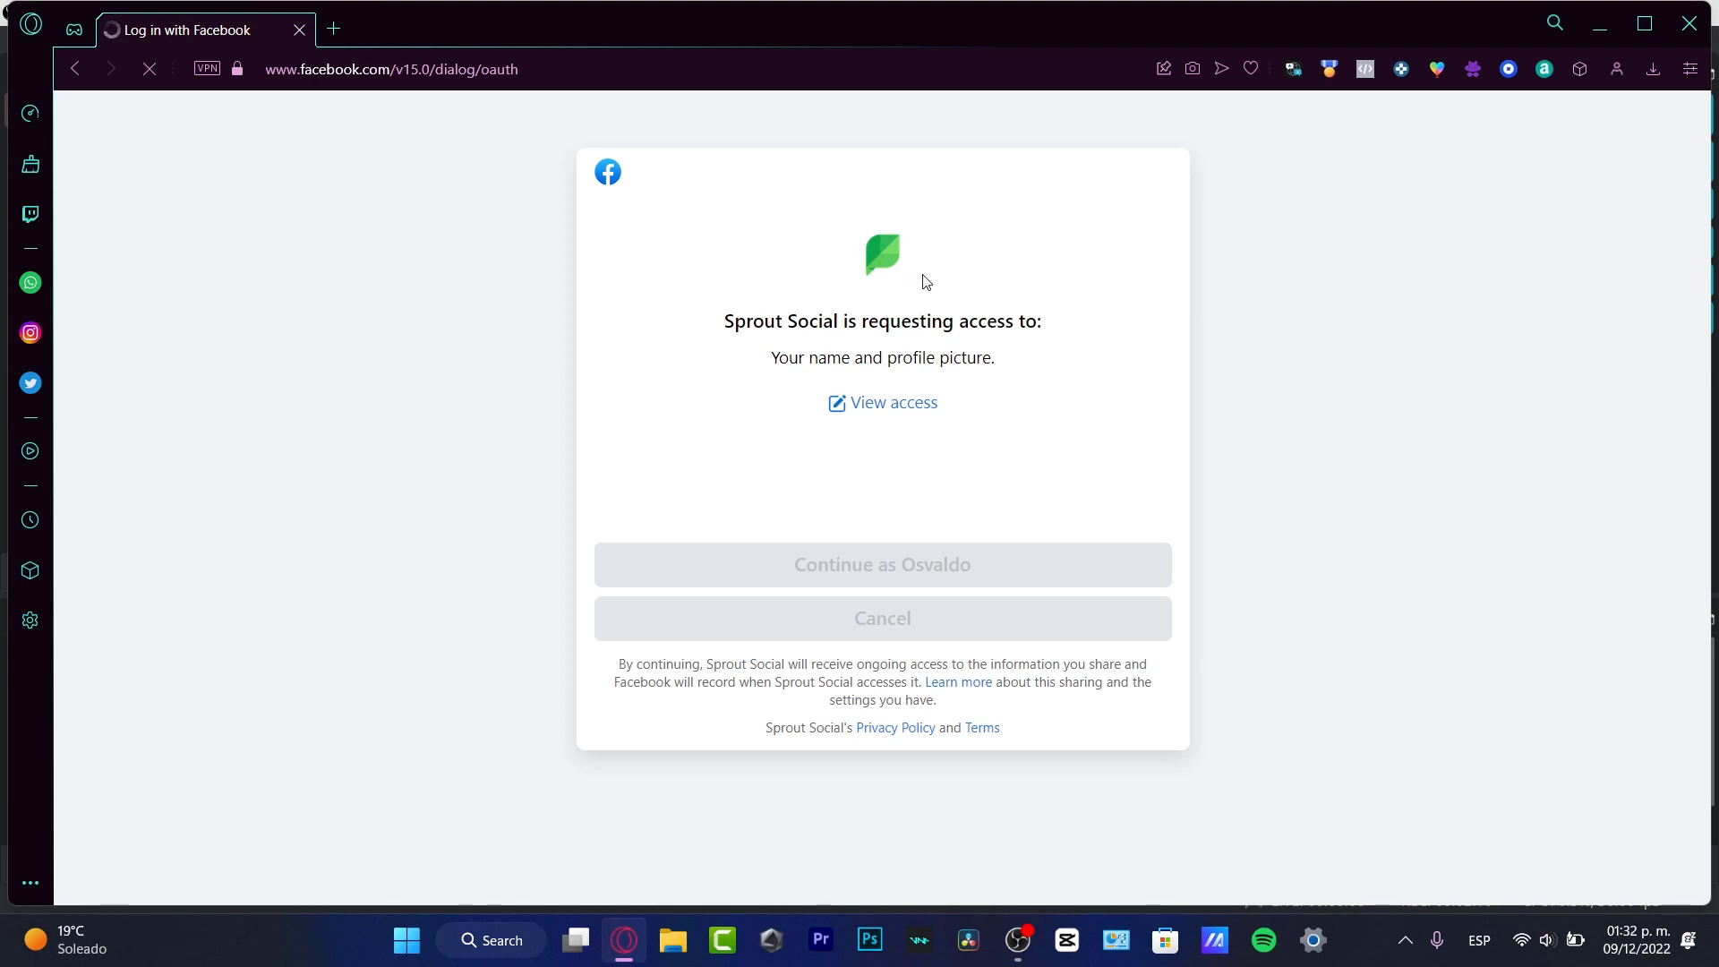
{"action": "left_click", "coordinate": [1109, 661]}
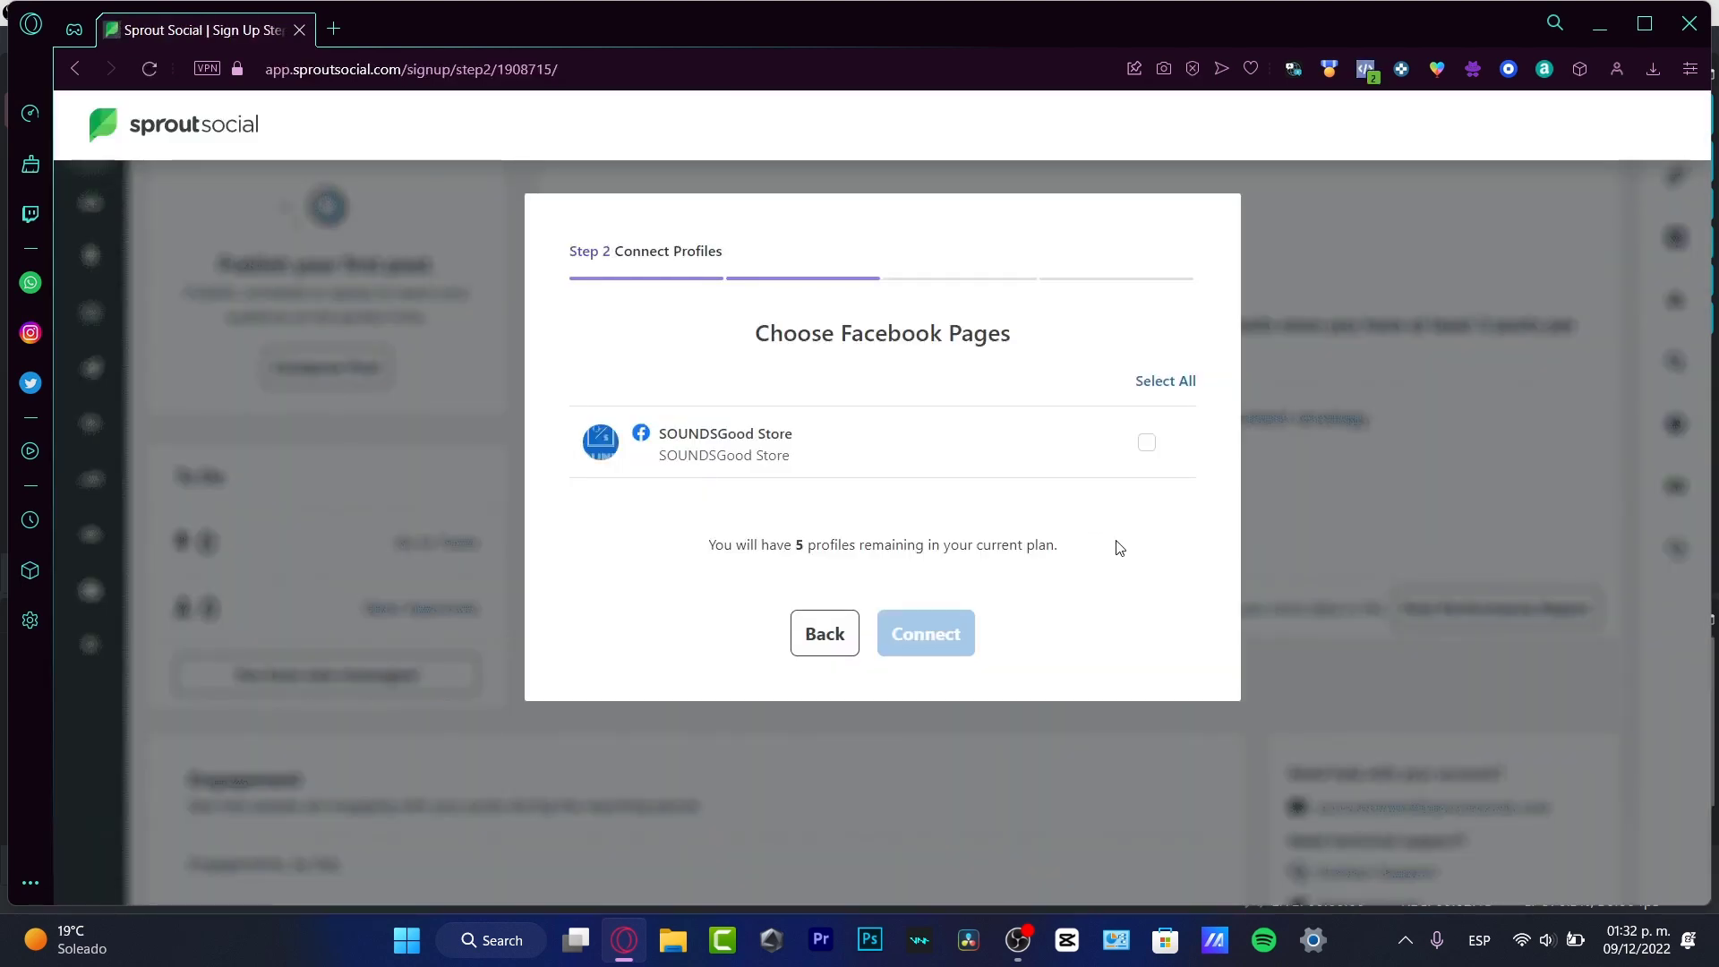
Step: Select and connect the SOUNDSGood Store Facebook Page, then continue to Customize Account
{"action": "left_click", "coordinate": [1146, 445]}
{"action": "left_click", "coordinate": [931, 635]}
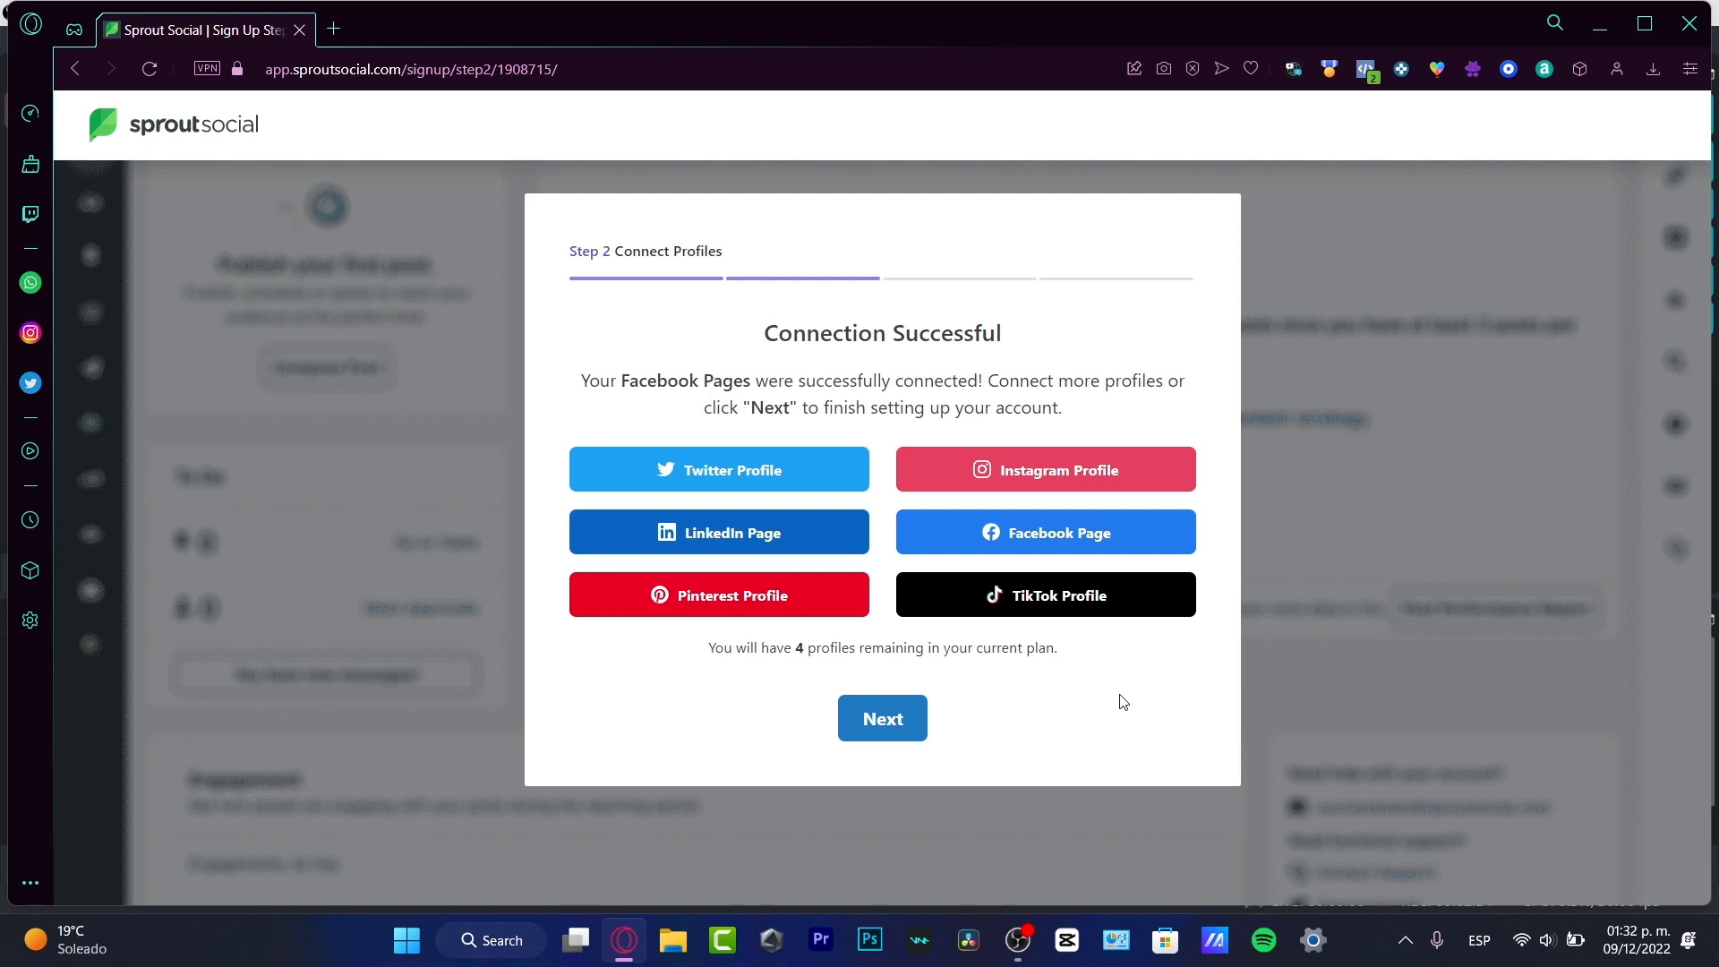
{"action": "left_click", "coordinate": [902, 730]}
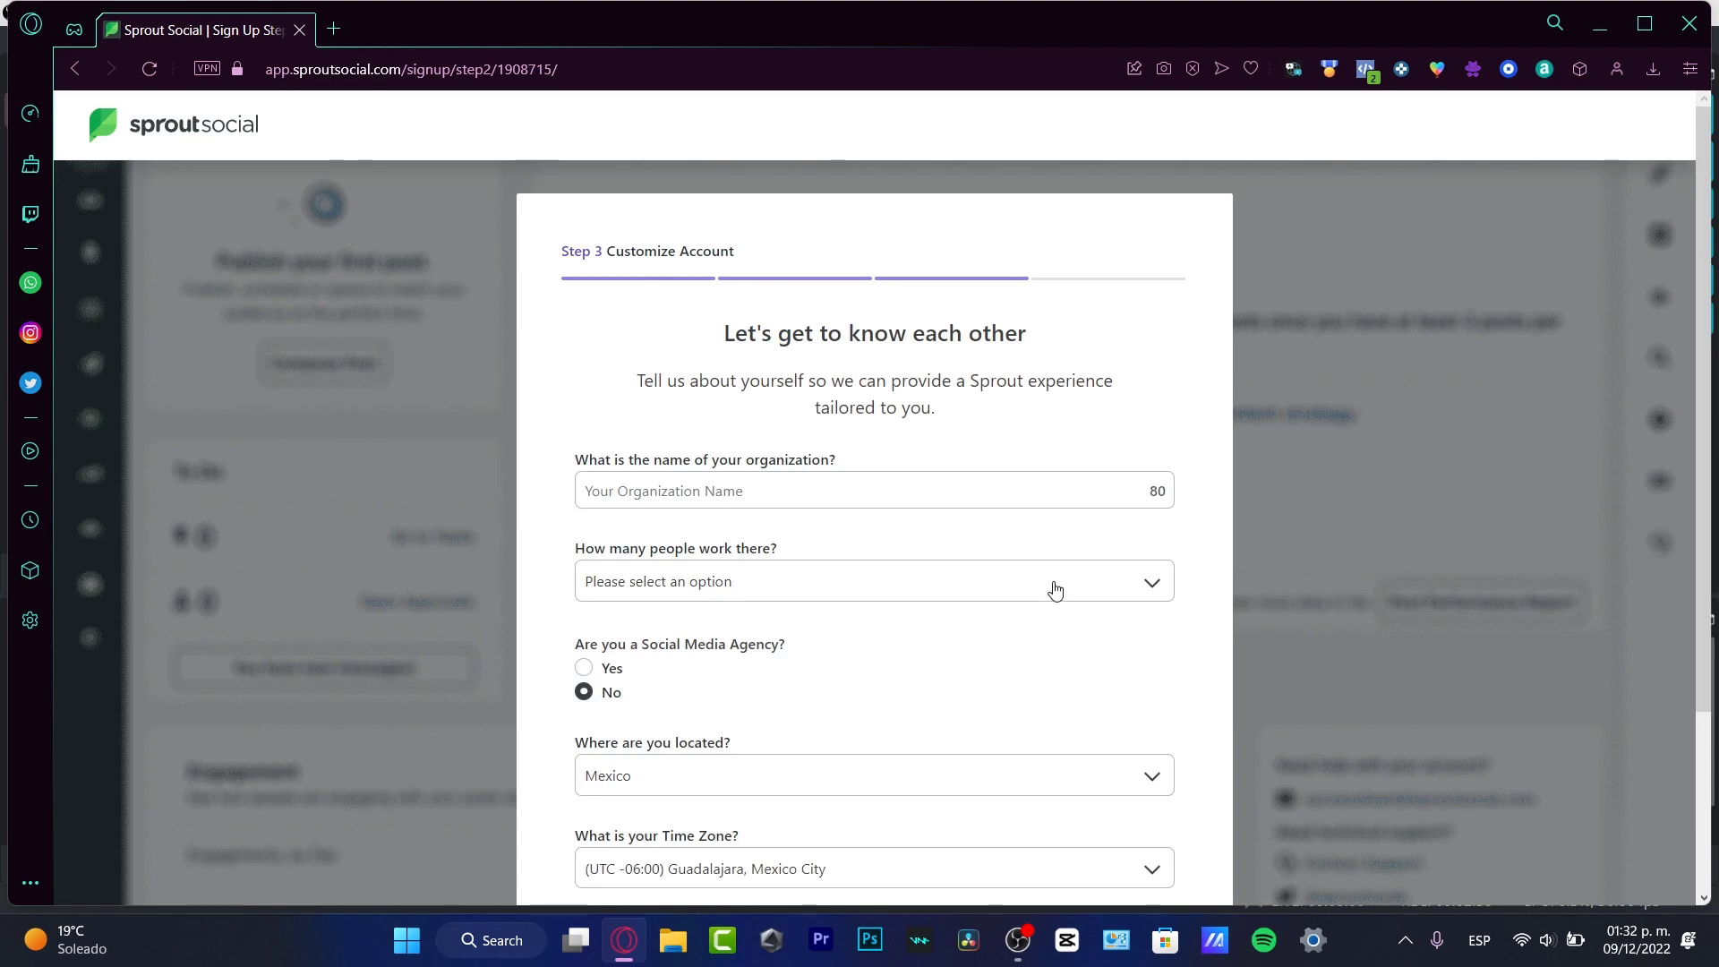
Step: Enter organization name SoundsGood and set company size to 2-10 employees
{"action": "scroll", "coordinate": [1110, 650], "scroll_direction": "down", "scroll_amount": 3}
{"action": "scroll", "coordinate": [978, 453], "scroll_direction": "up", "scroll_amount": 3}
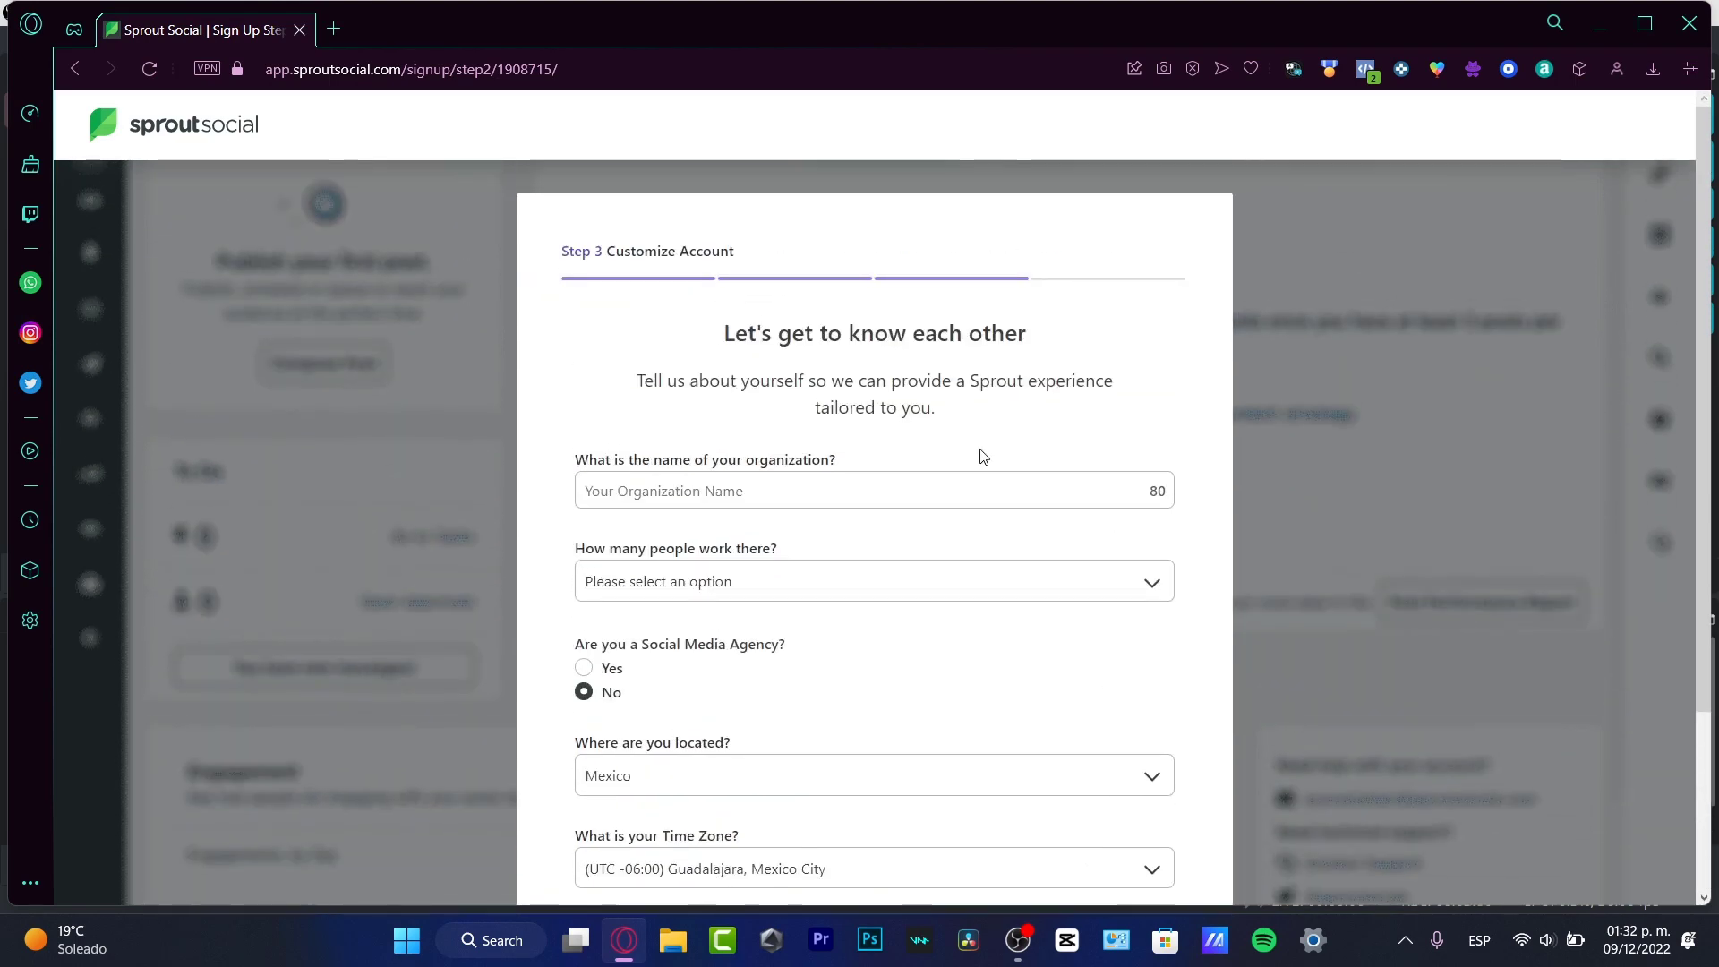
{"action": "scroll", "coordinate": [961, 489], "scroll_direction": "down", "scroll_amount": 3}
{"action": "scroll", "coordinate": [1053, 528], "scroll_direction": "up", "scroll_amount": 3}
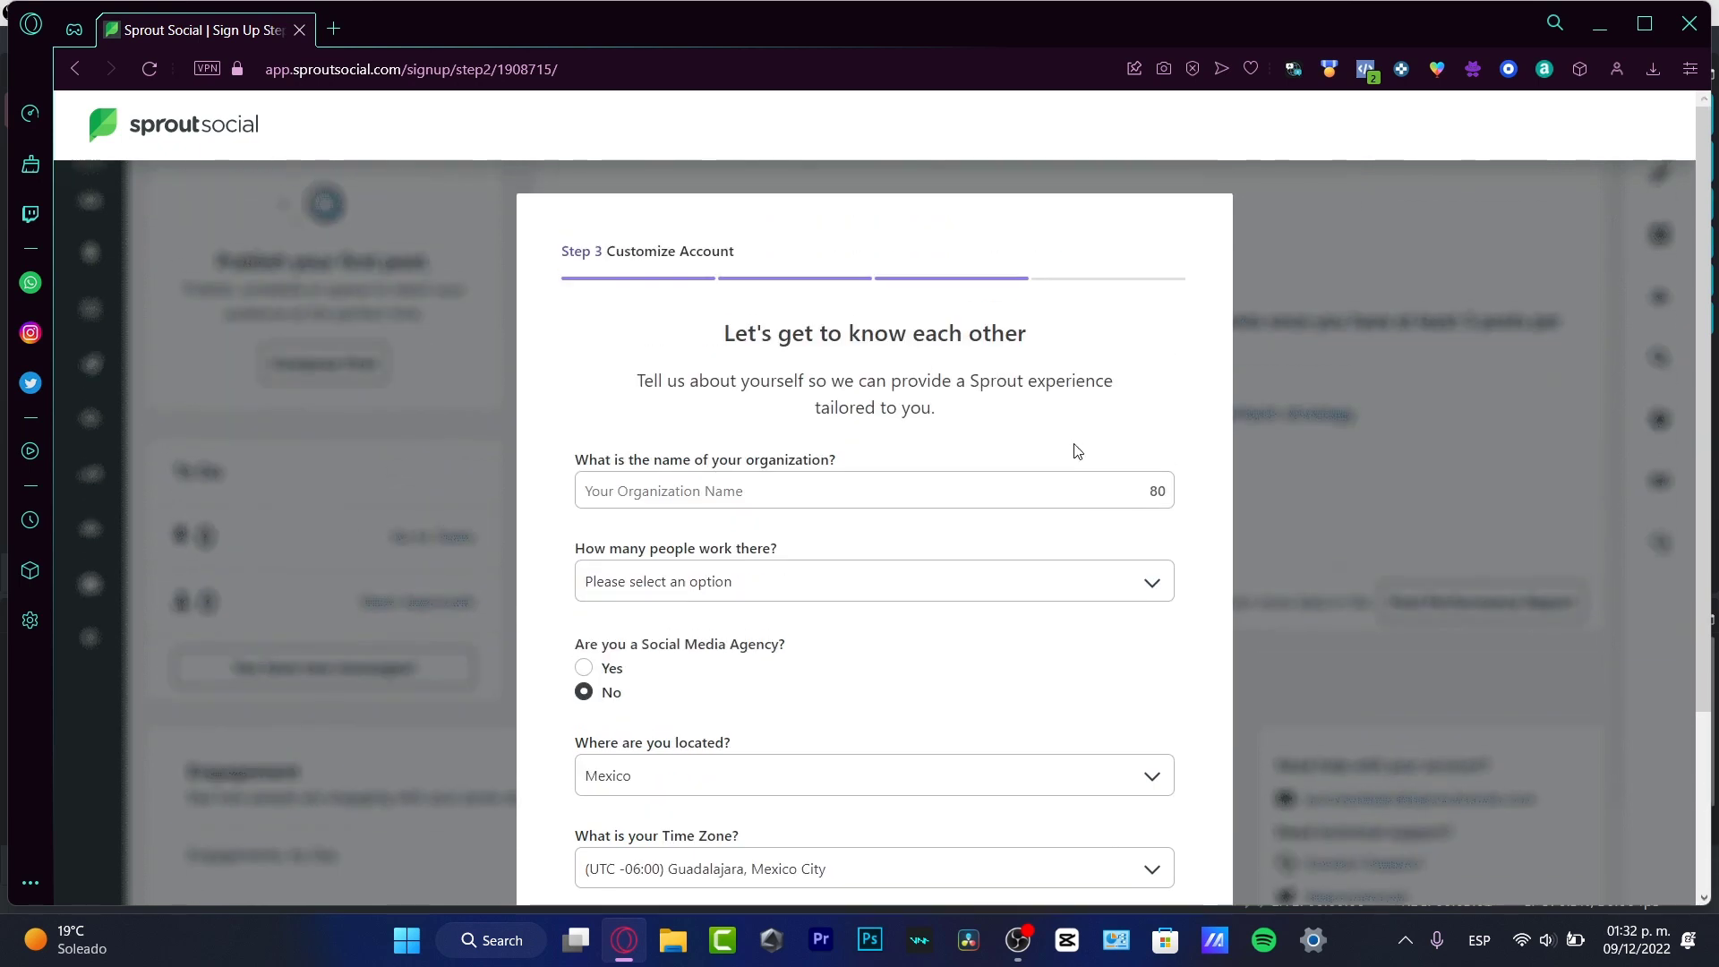
{"action": "scroll", "coordinate": [1014, 552], "scroll_direction": "down", "scroll_amount": 3}
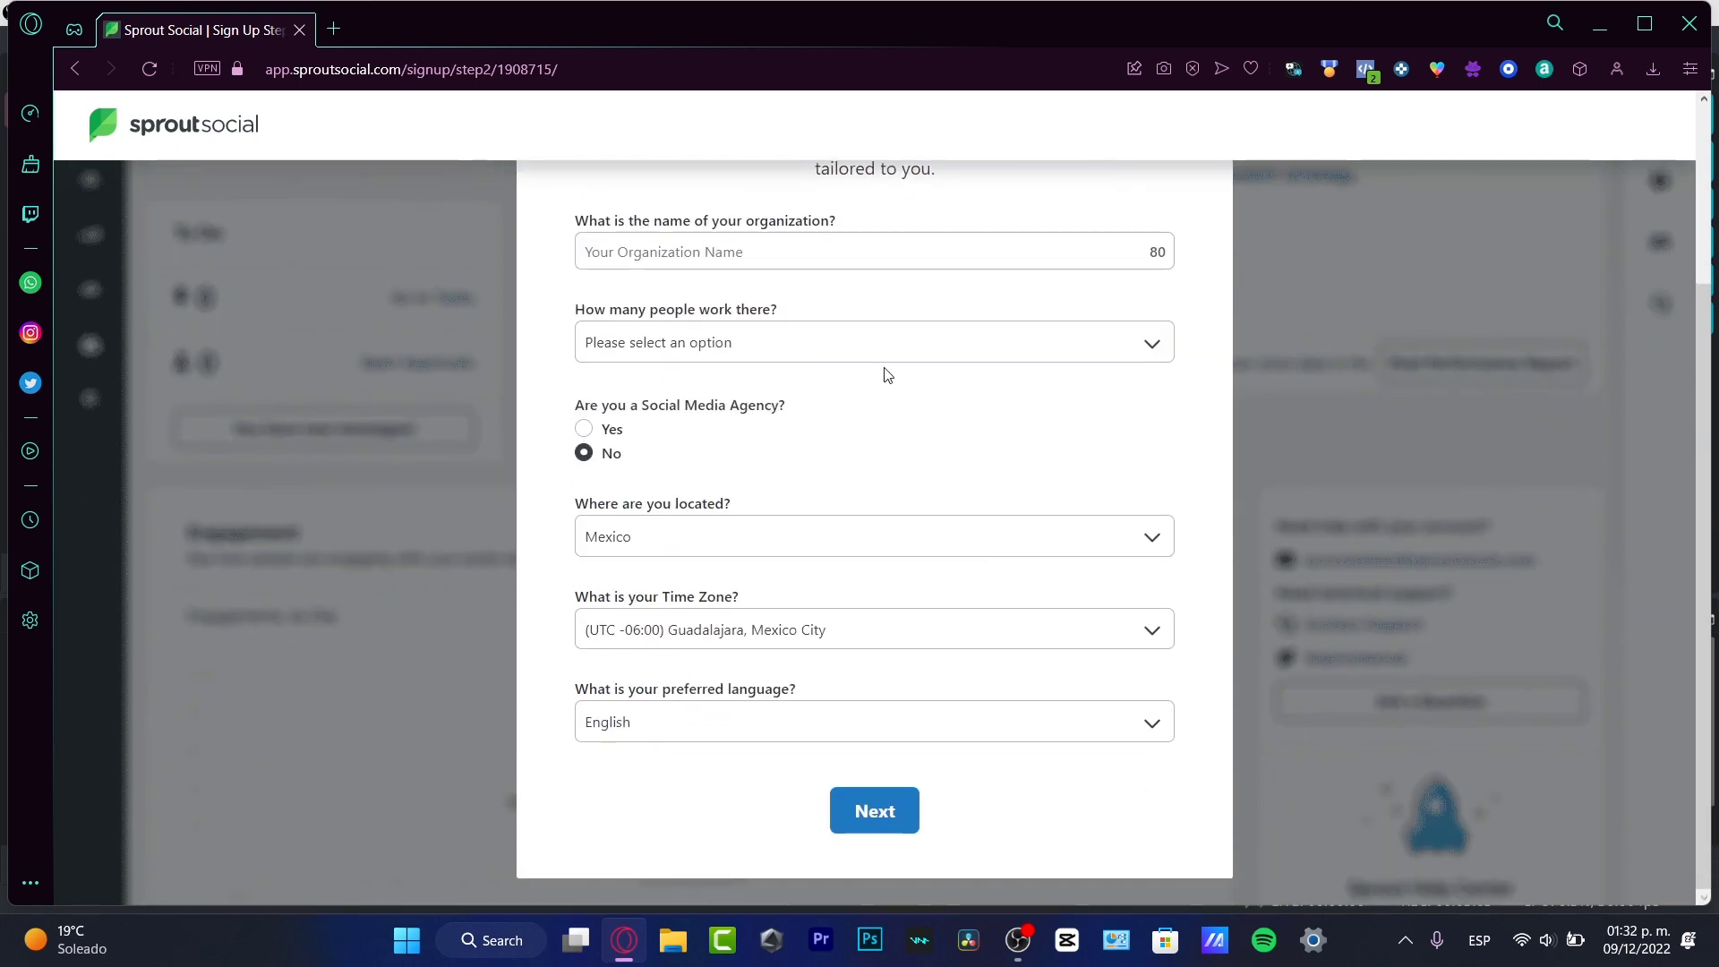
{"action": "left_click", "coordinate": [894, 259]}
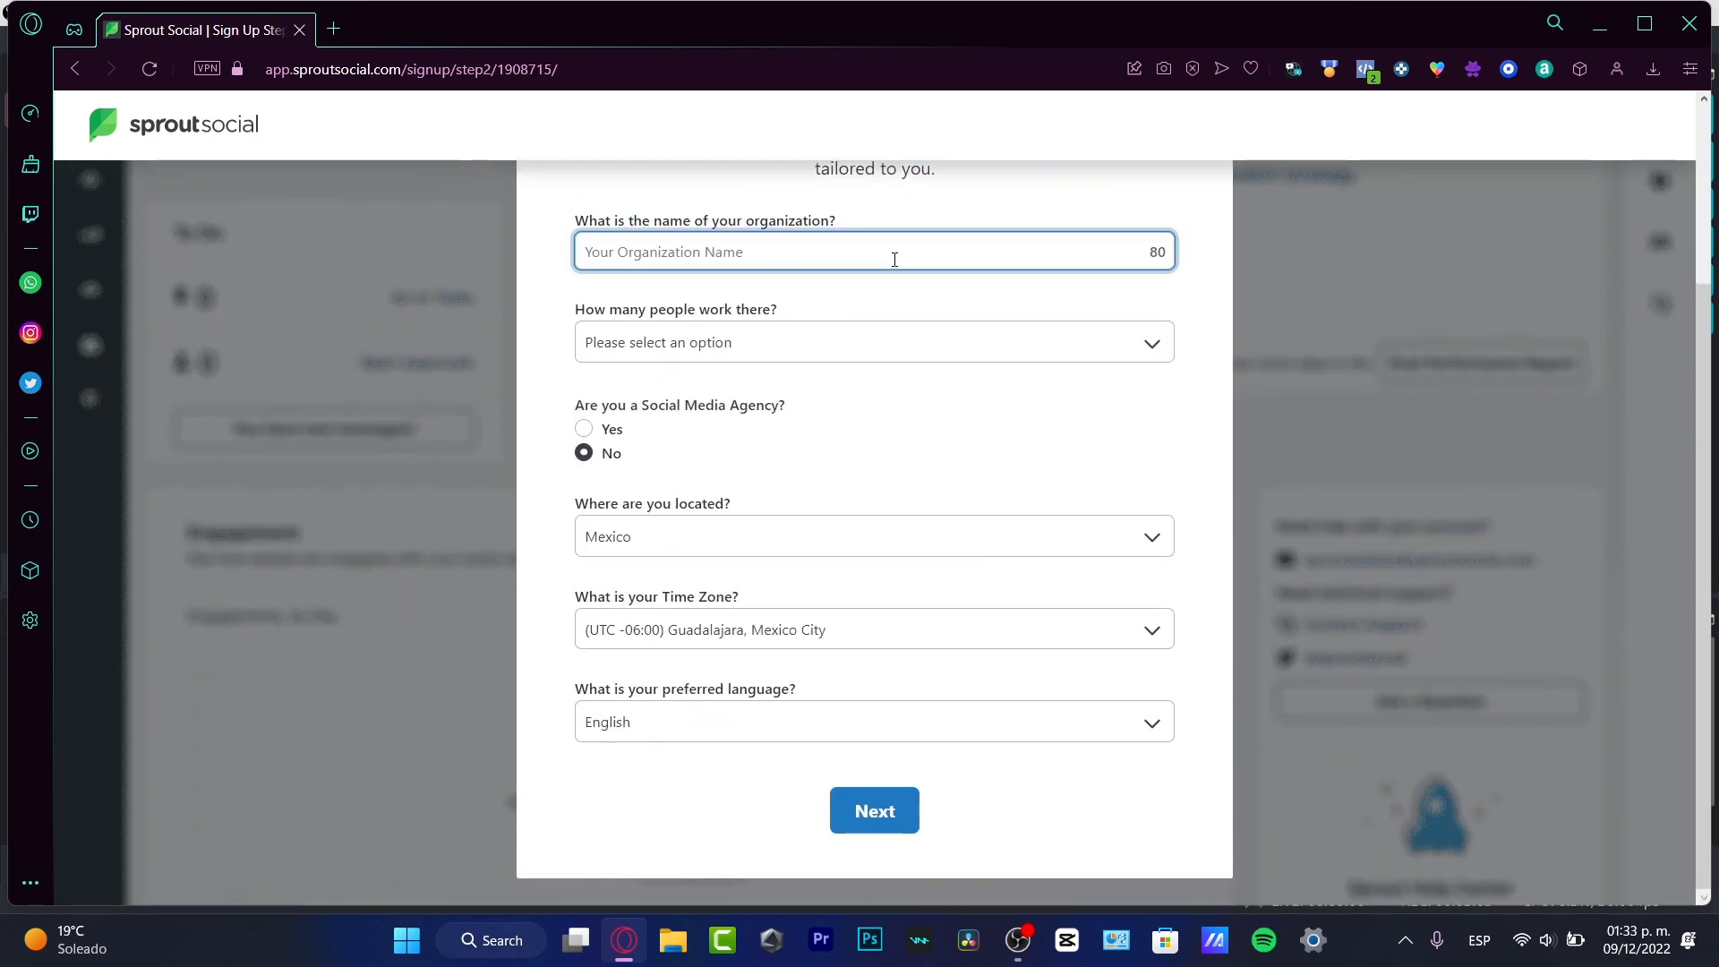
{"action": "type", "text": "SoundsGood"}
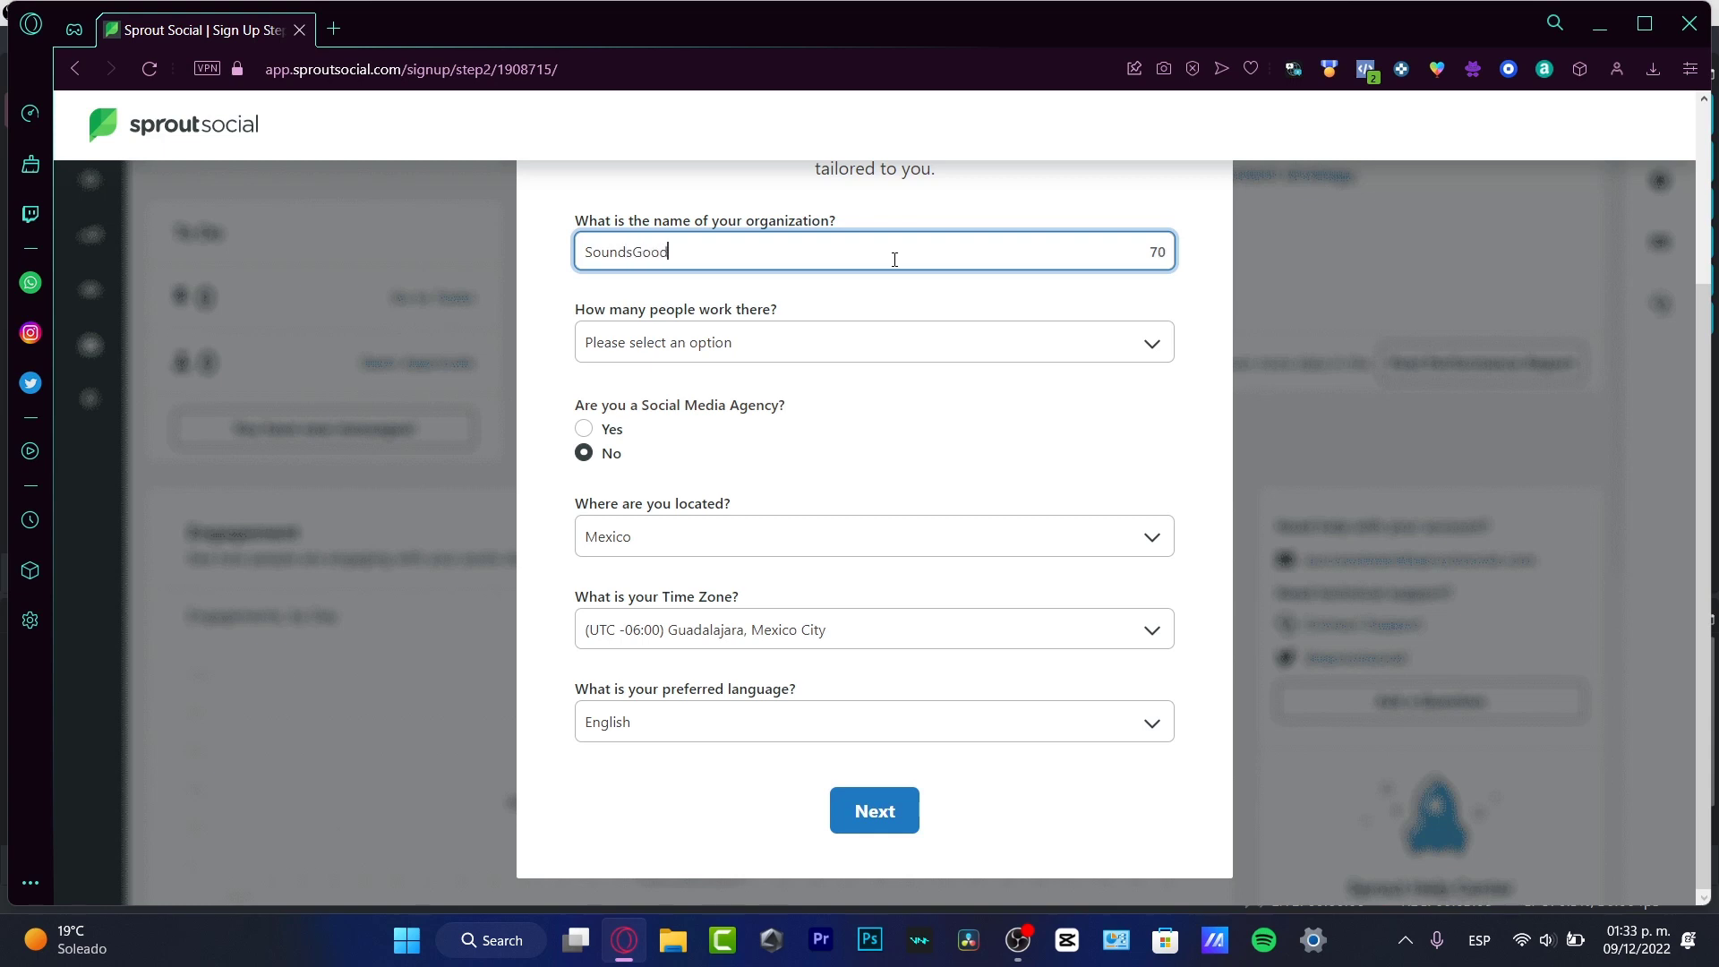
{"action": "left_click", "coordinate": [788, 345]}
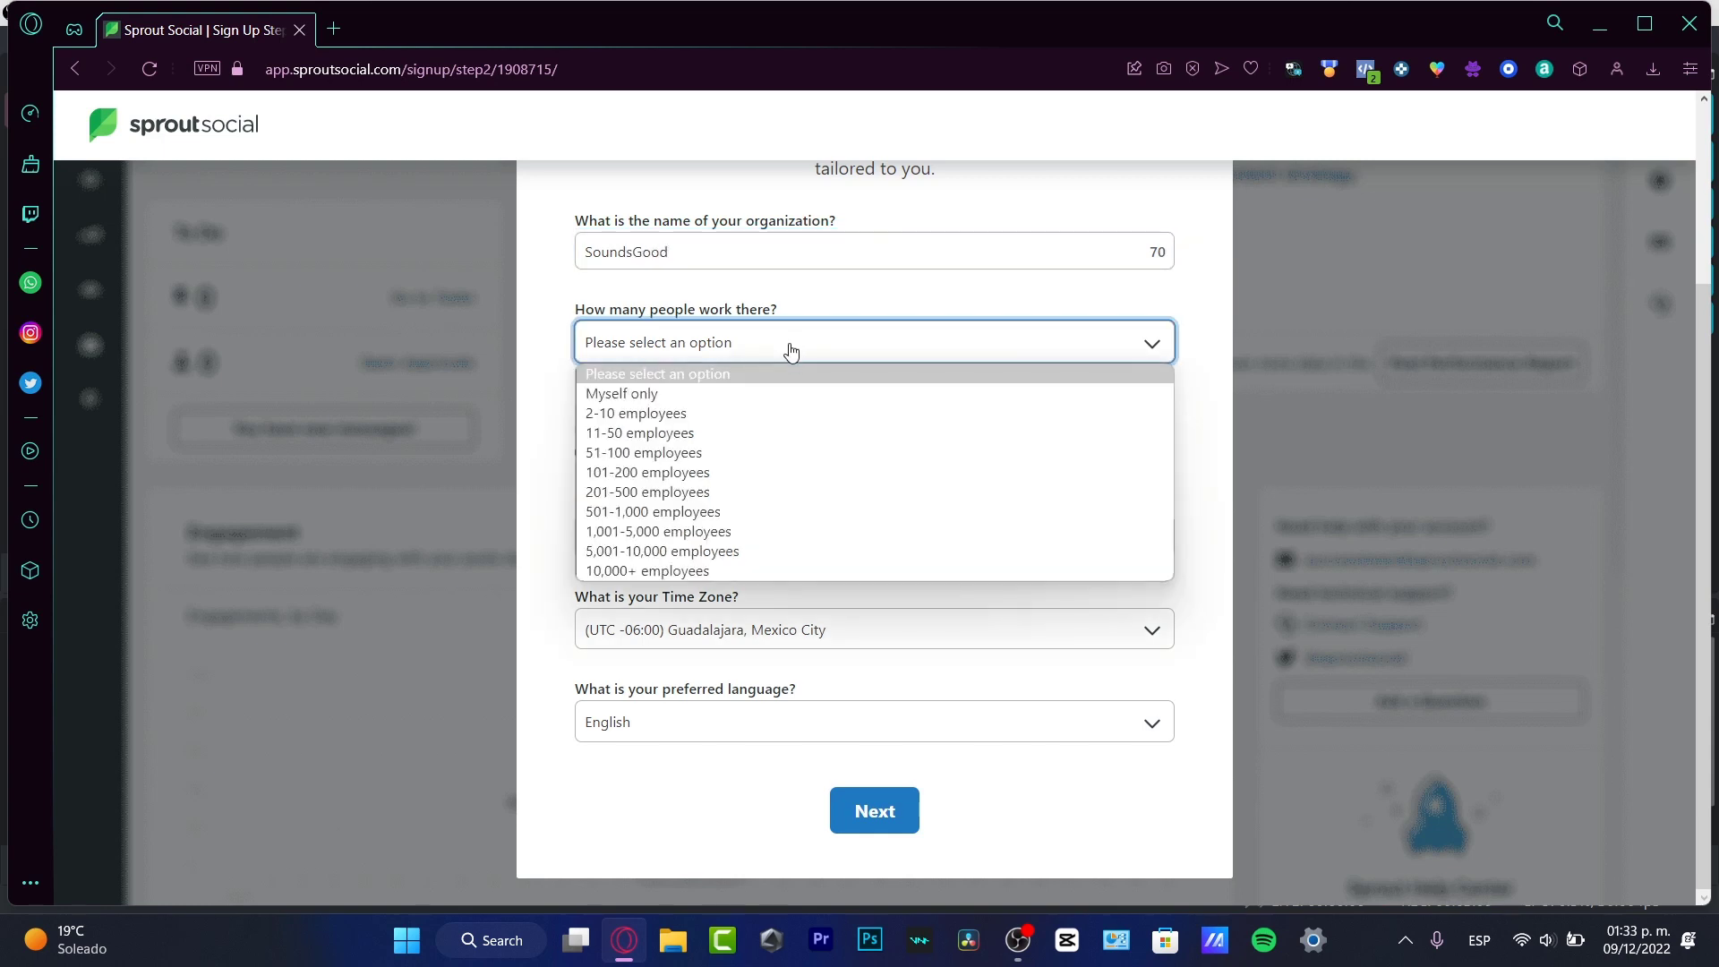
{"action": "left_click", "coordinate": [817, 409]}
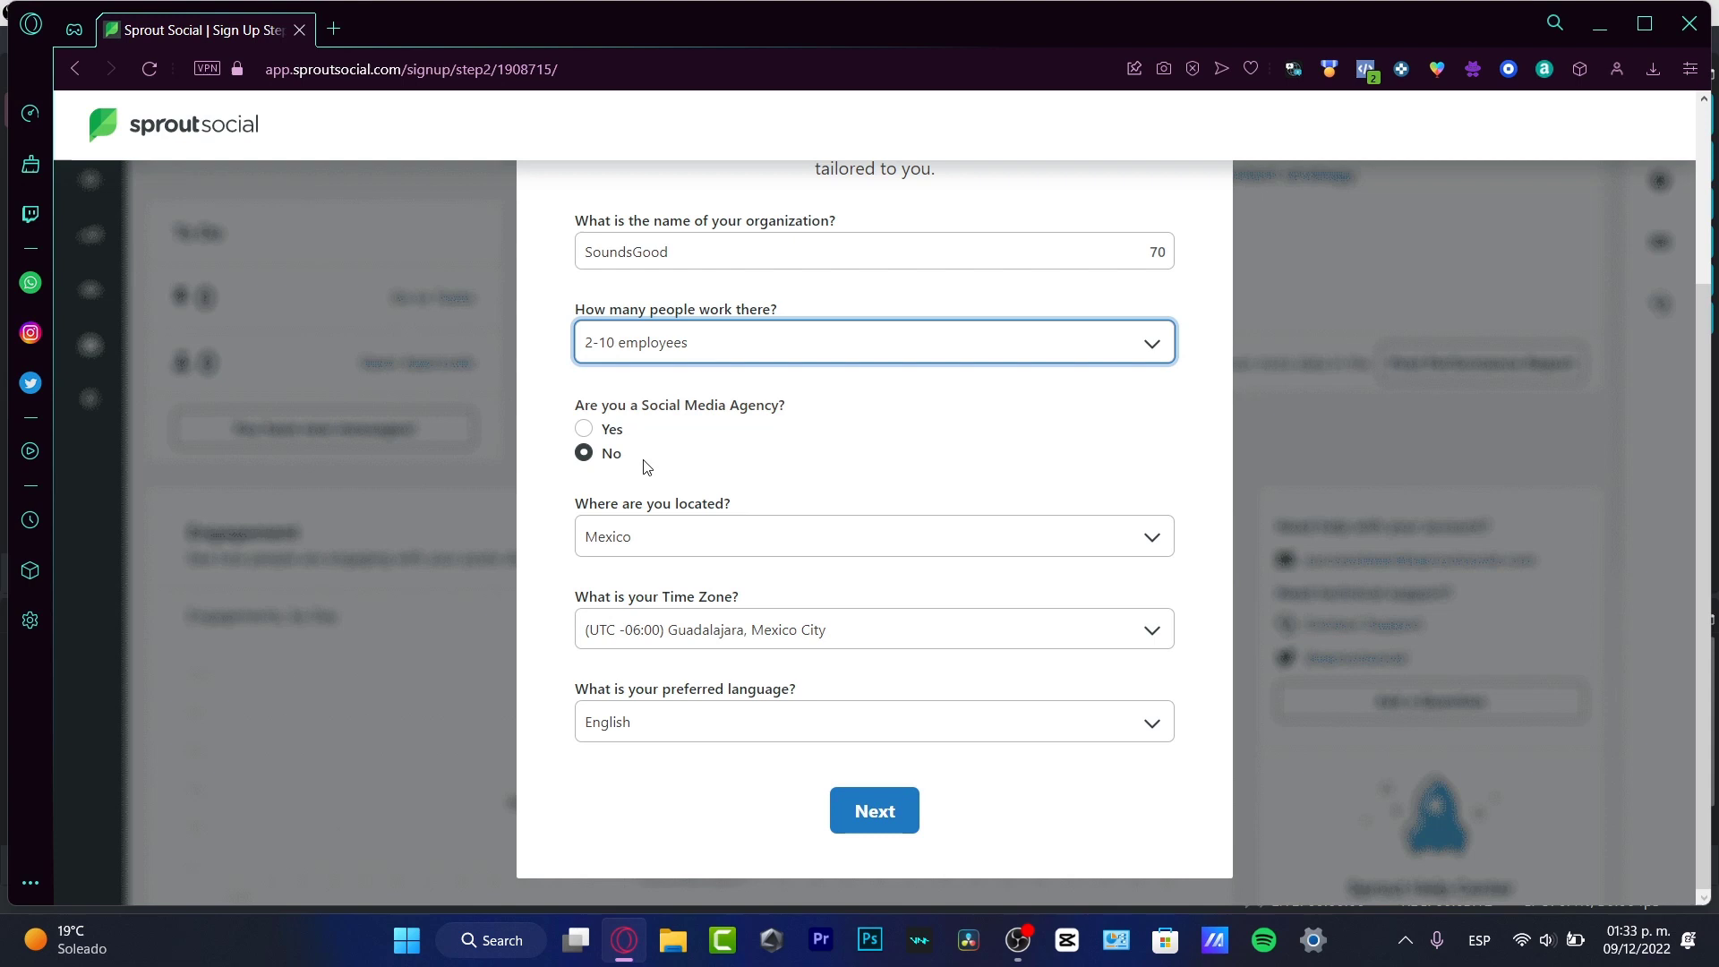
Step: Choose the country location, continue, and pick the 'I'll be doing the work' role
{"action": "left_click", "coordinate": [754, 539]}
{"action": "left_click_drag", "start_coordinate": [624, 584], "coordinate": [617, 594]}
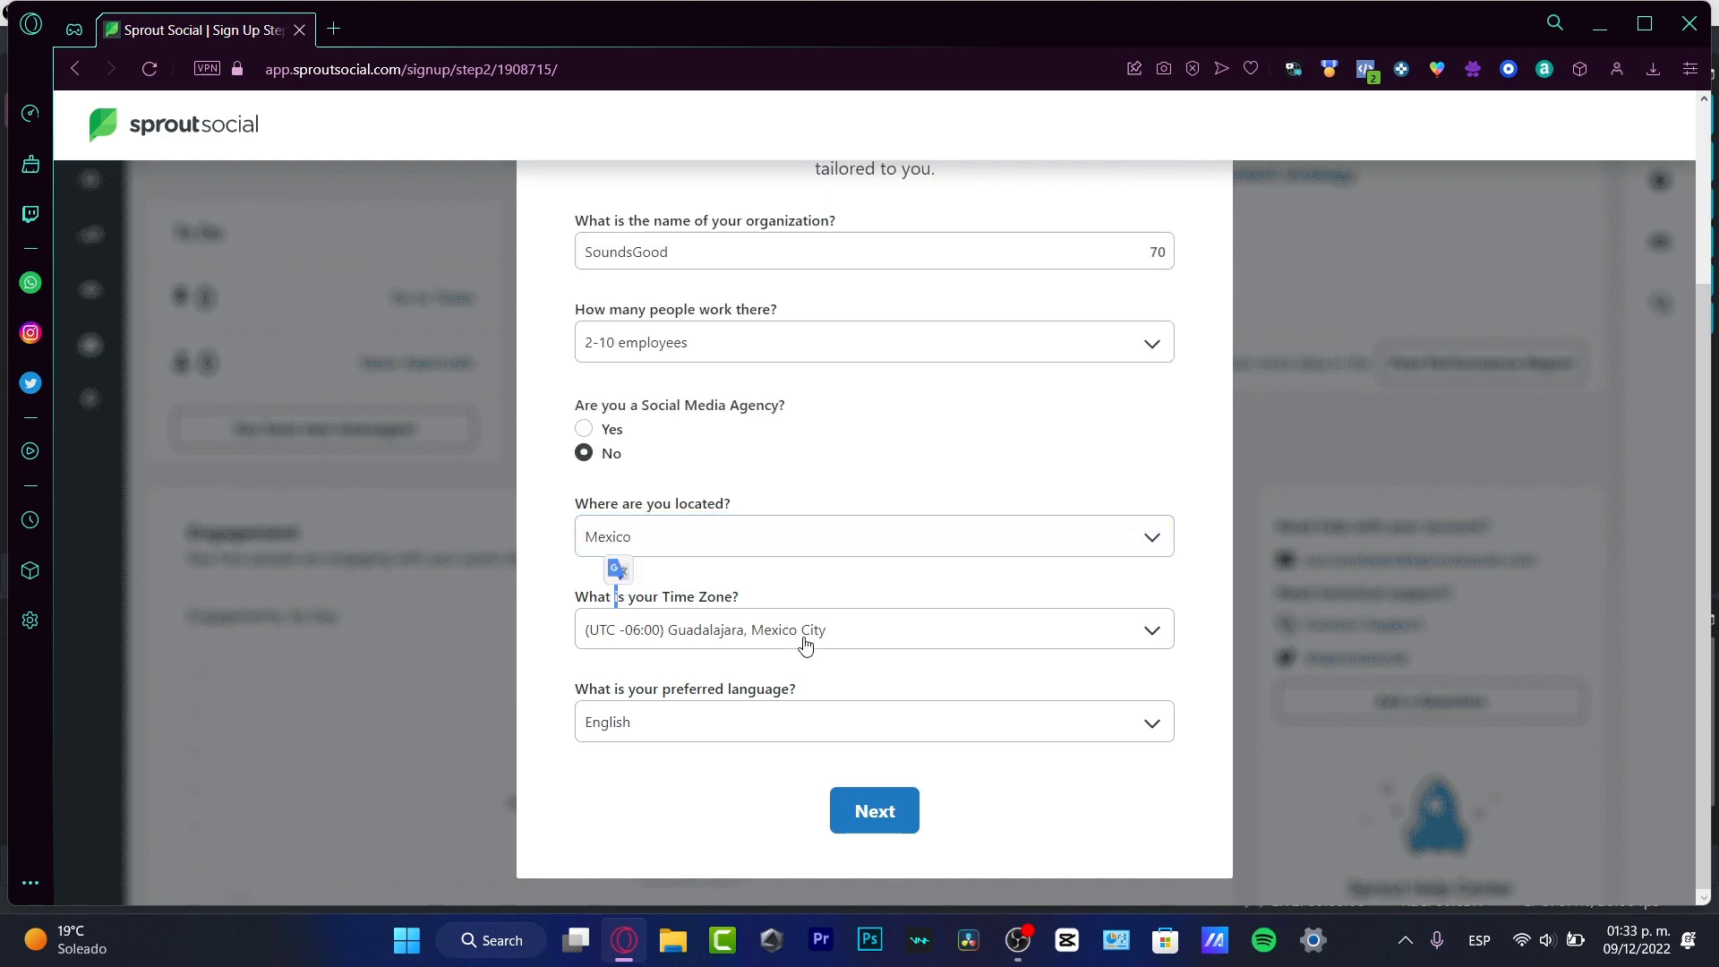
{"action": "left_click", "coordinate": [904, 806]}
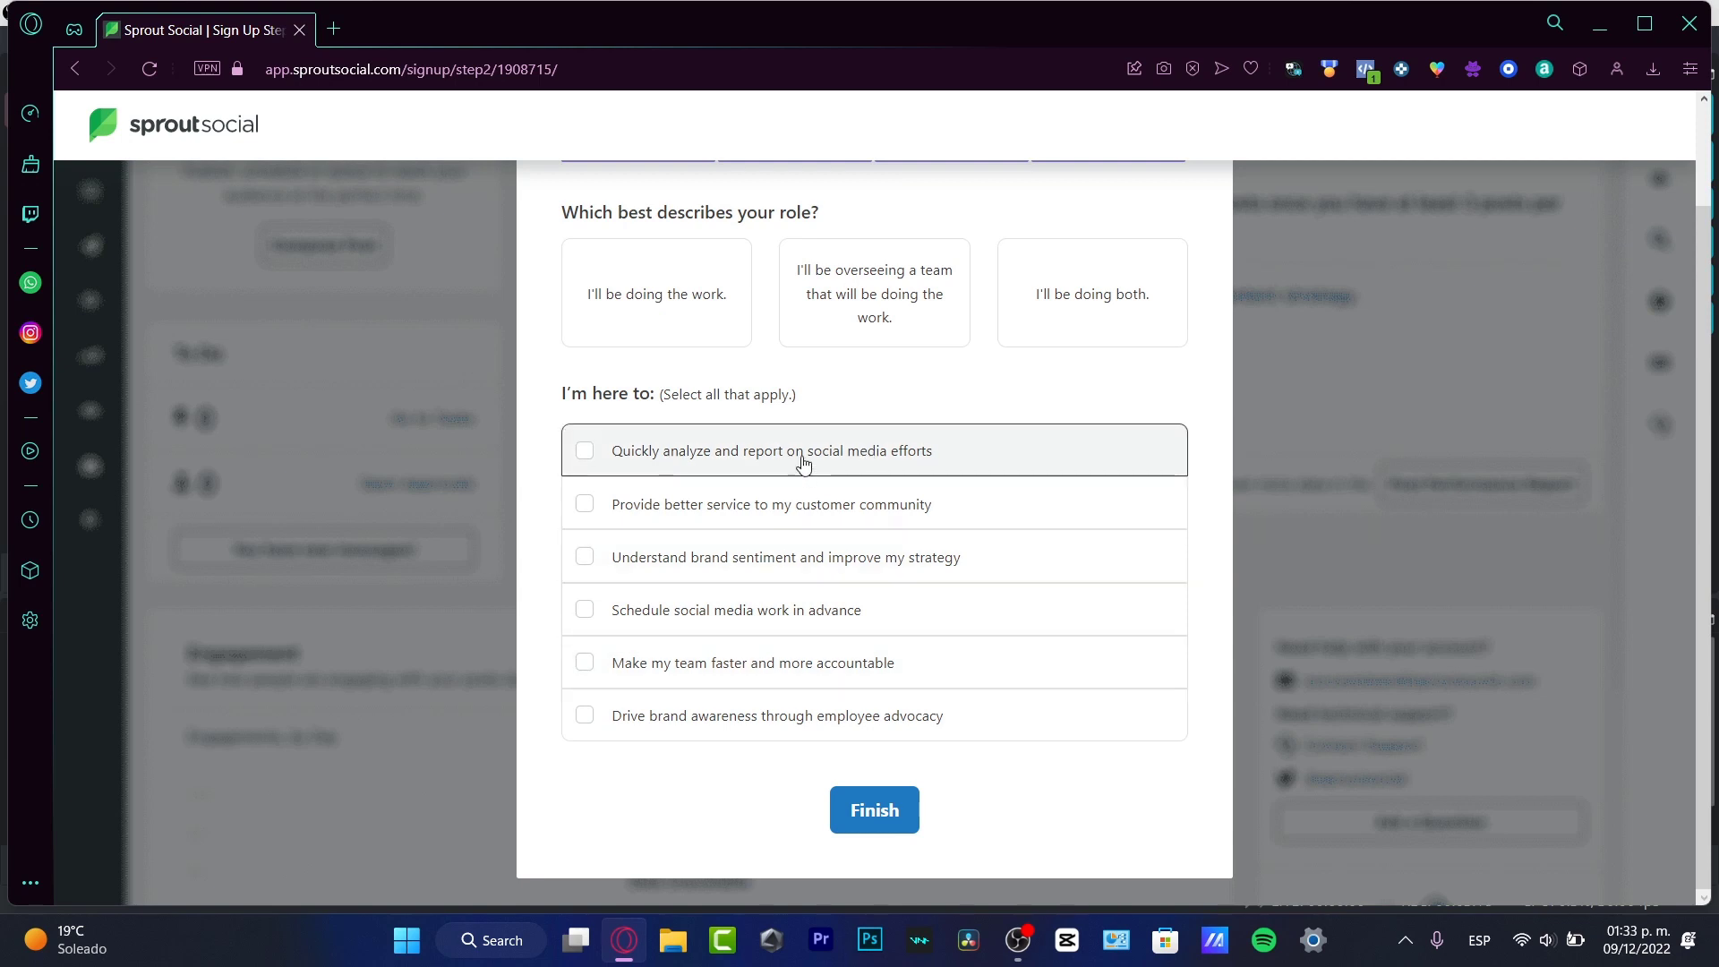
{"action": "left_click", "coordinate": [717, 305]}
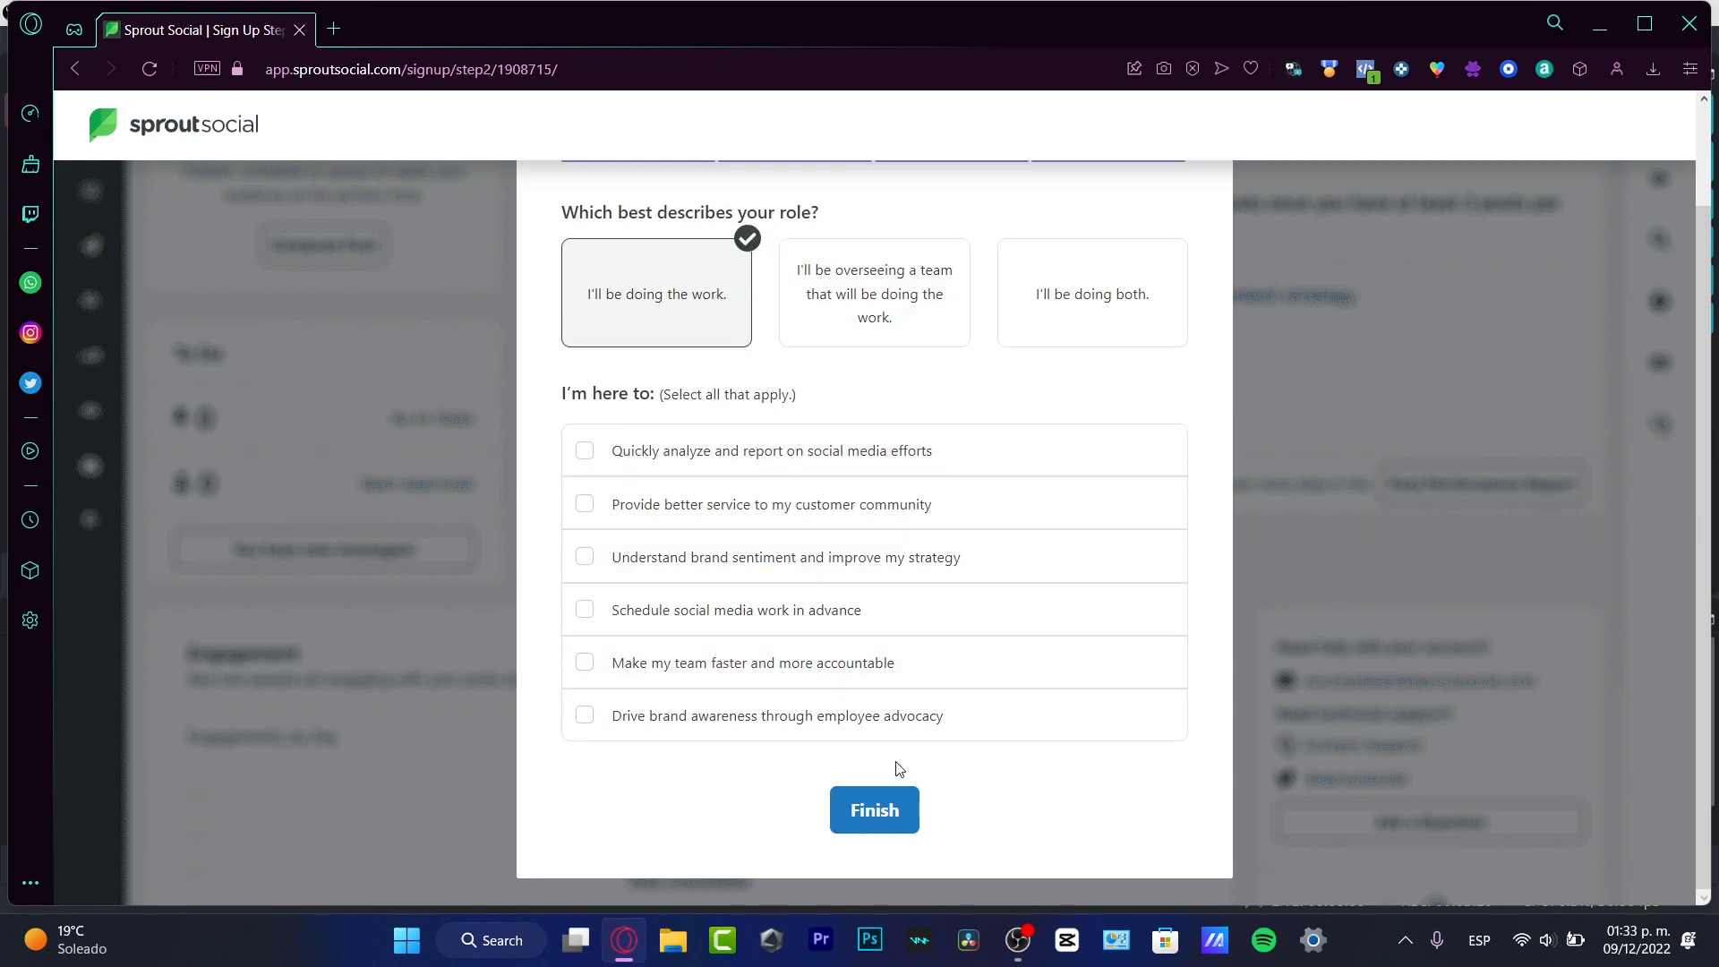
Step: Finish the signup questions, close the onboarding chat, and go to the Tasks section
{"action": "left_click", "coordinate": [896, 806]}
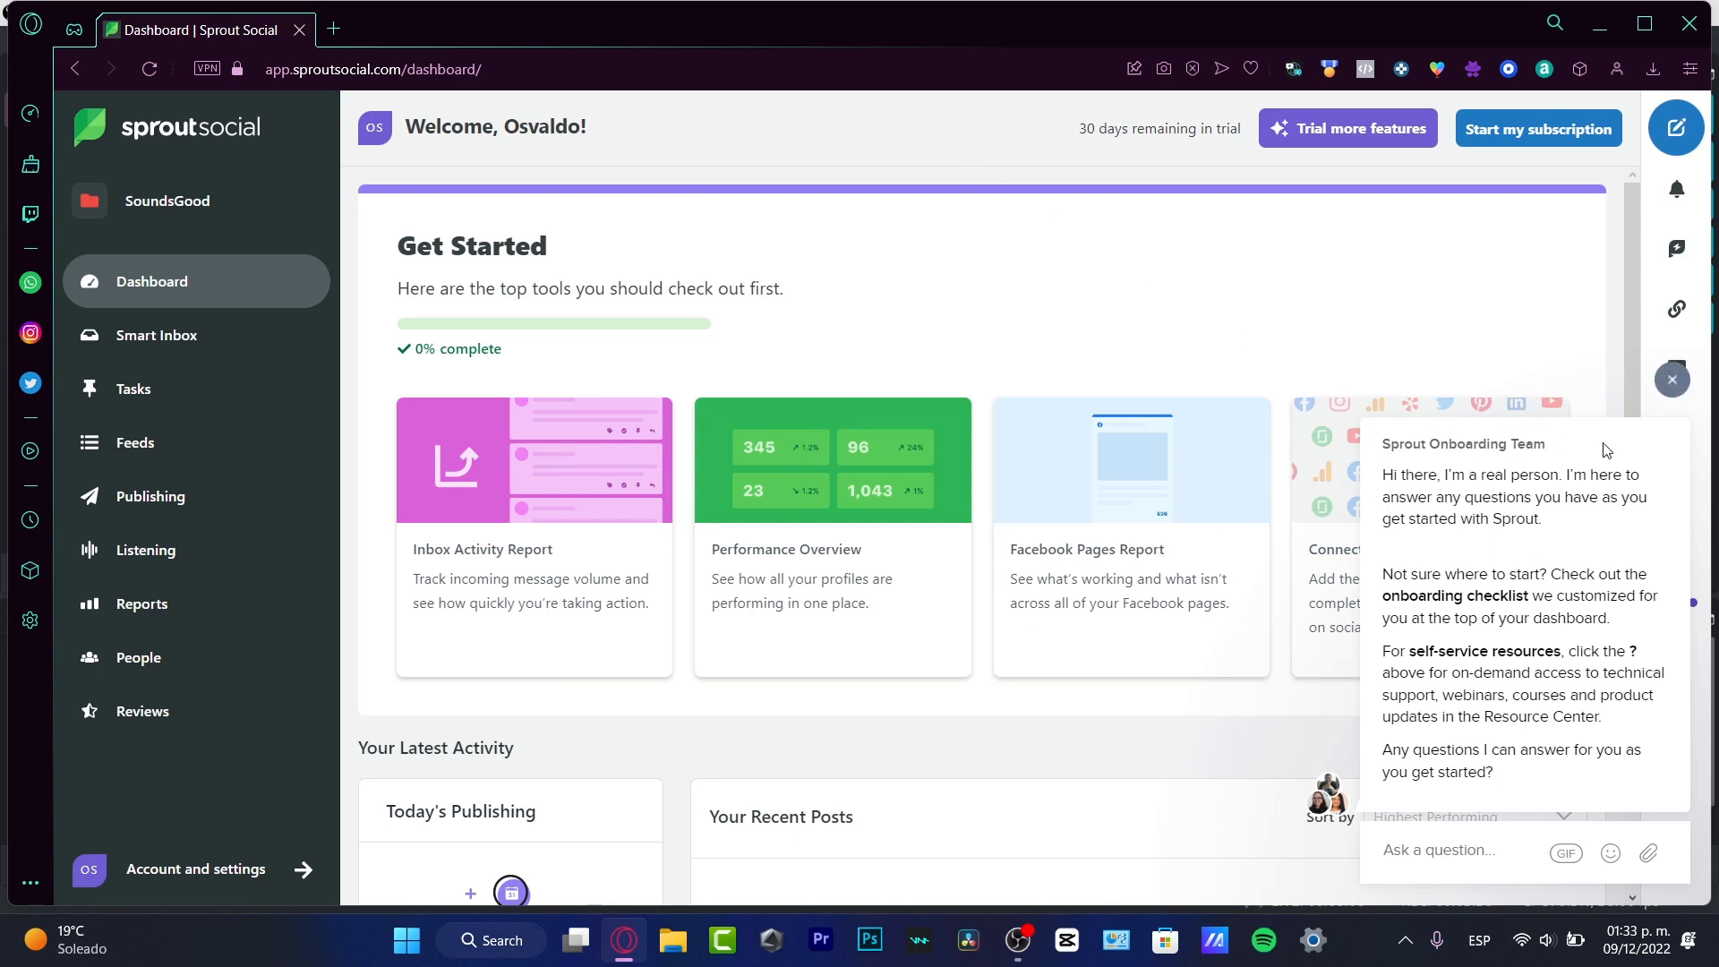
{"action": "left_click", "coordinate": [1673, 383]}
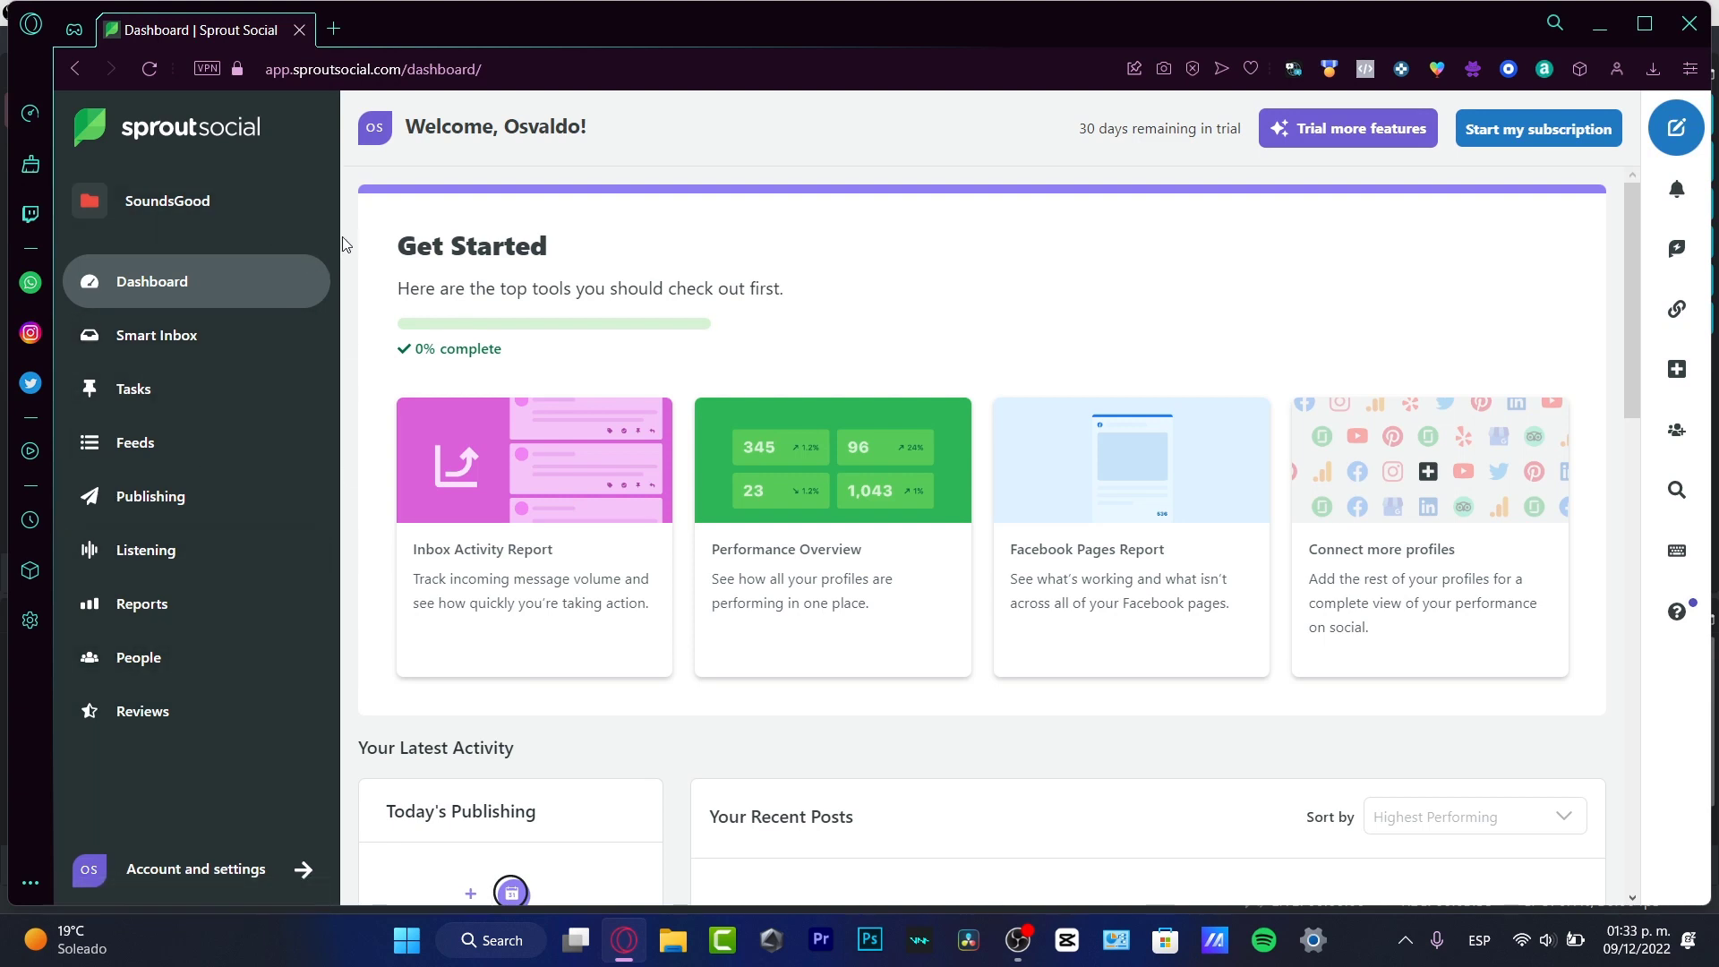
{"action": "left_click", "coordinate": [161, 394]}
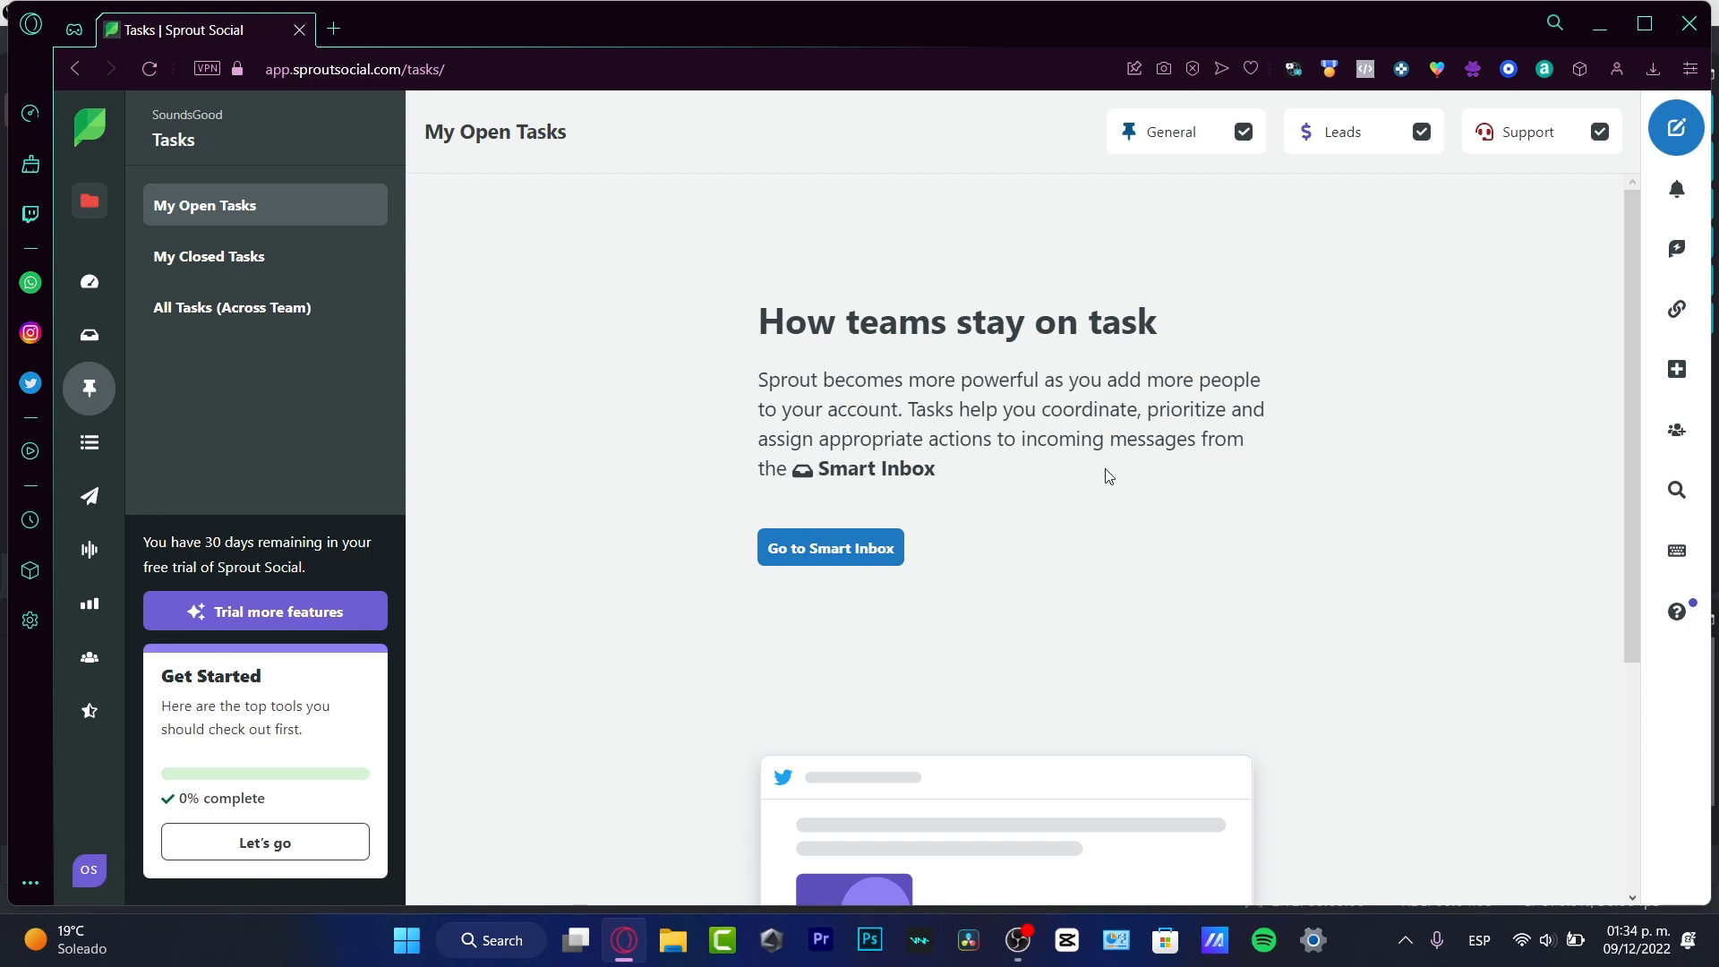
Step: Visit the Get Started checklist, return to My Open Tasks, and start a new post
{"action": "scroll", "coordinate": [1103, 541], "scroll_direction": "down", "scroll_amount": 4}
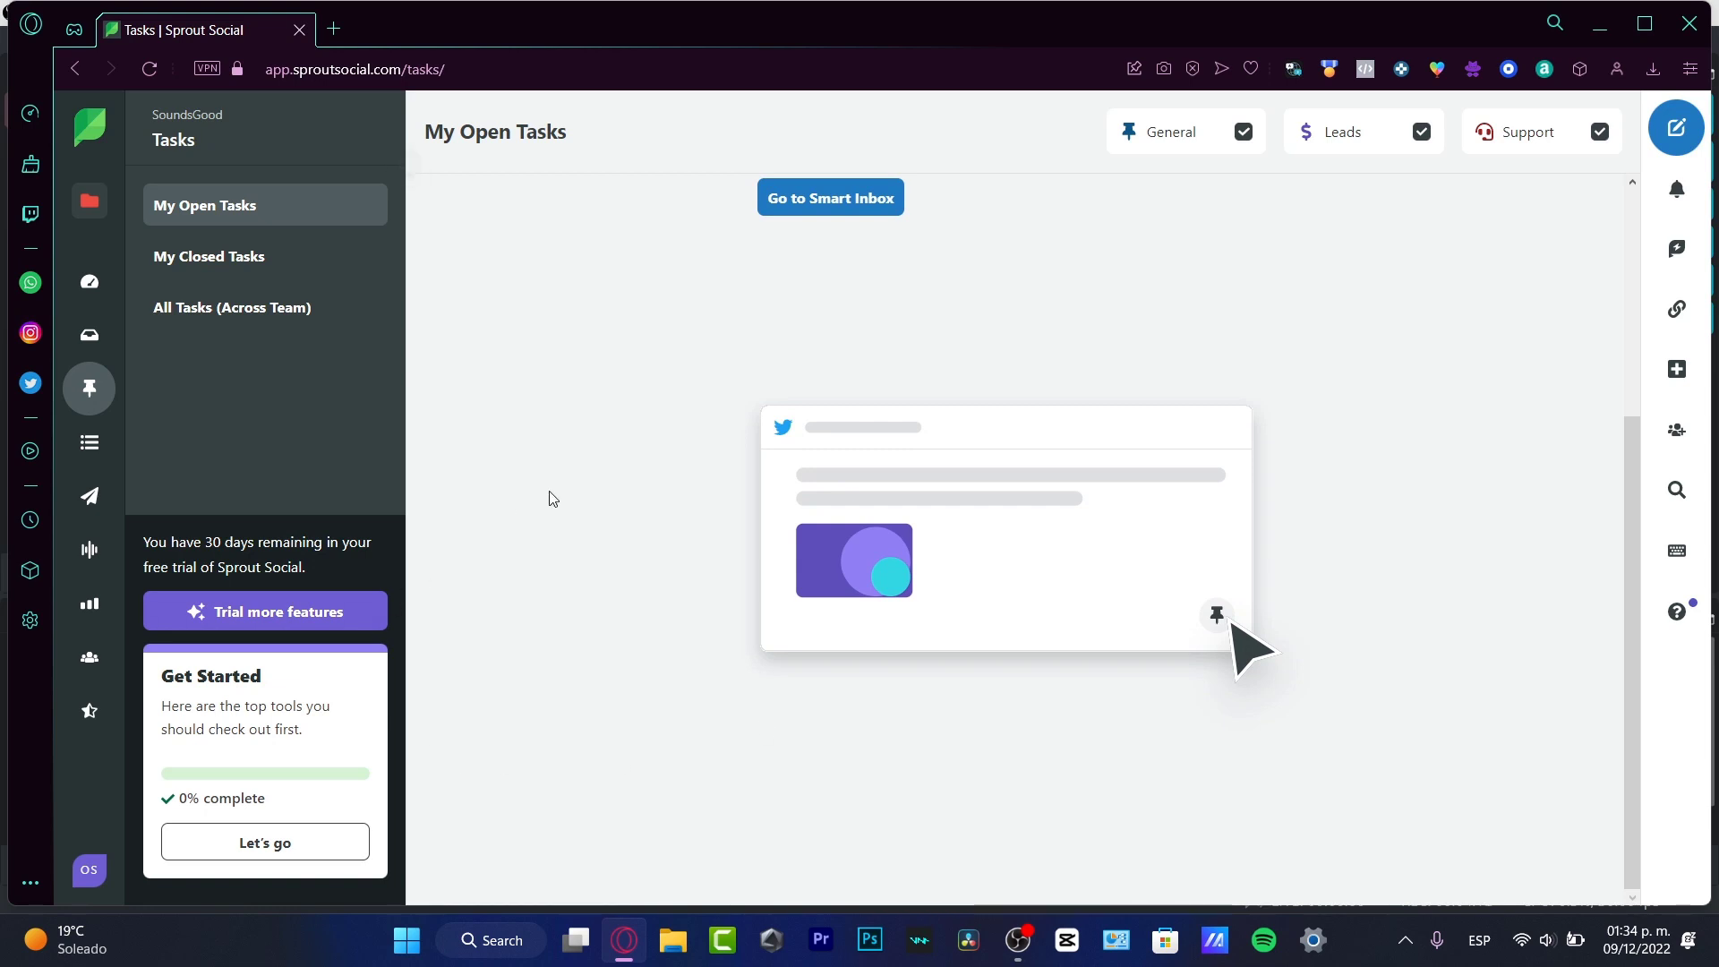
{"action": "left_click", "coordinate": [312, 869]}
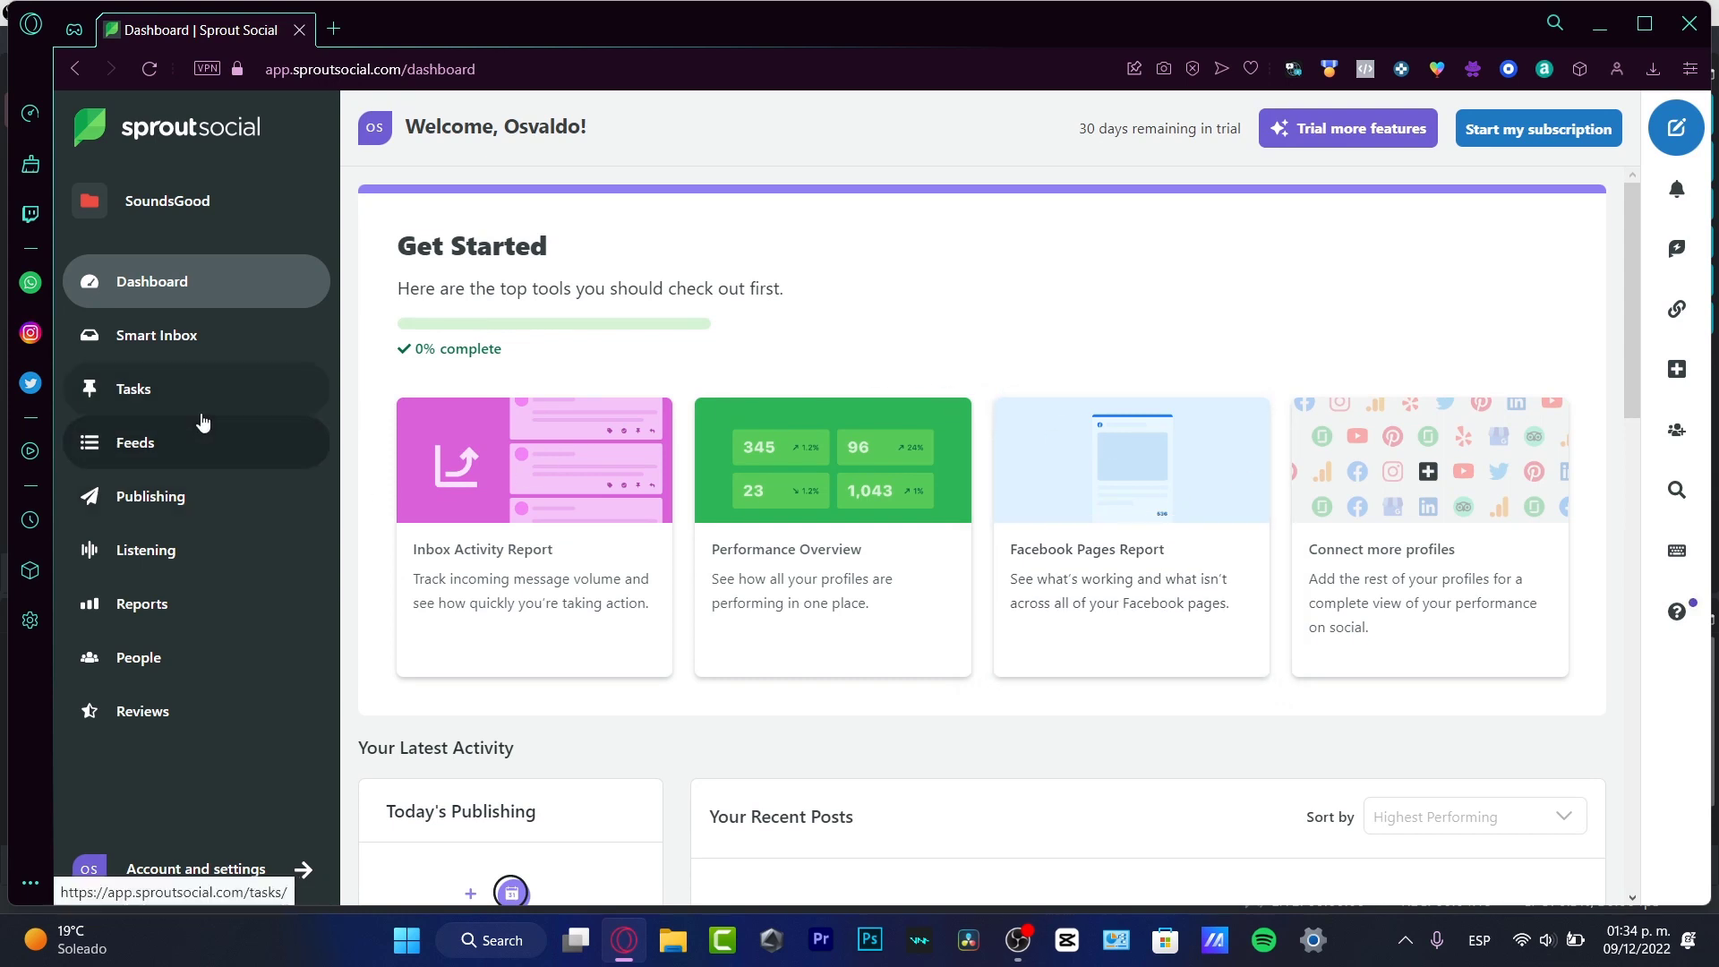
{"action": "left_click", "coordinate": [197, 387]}
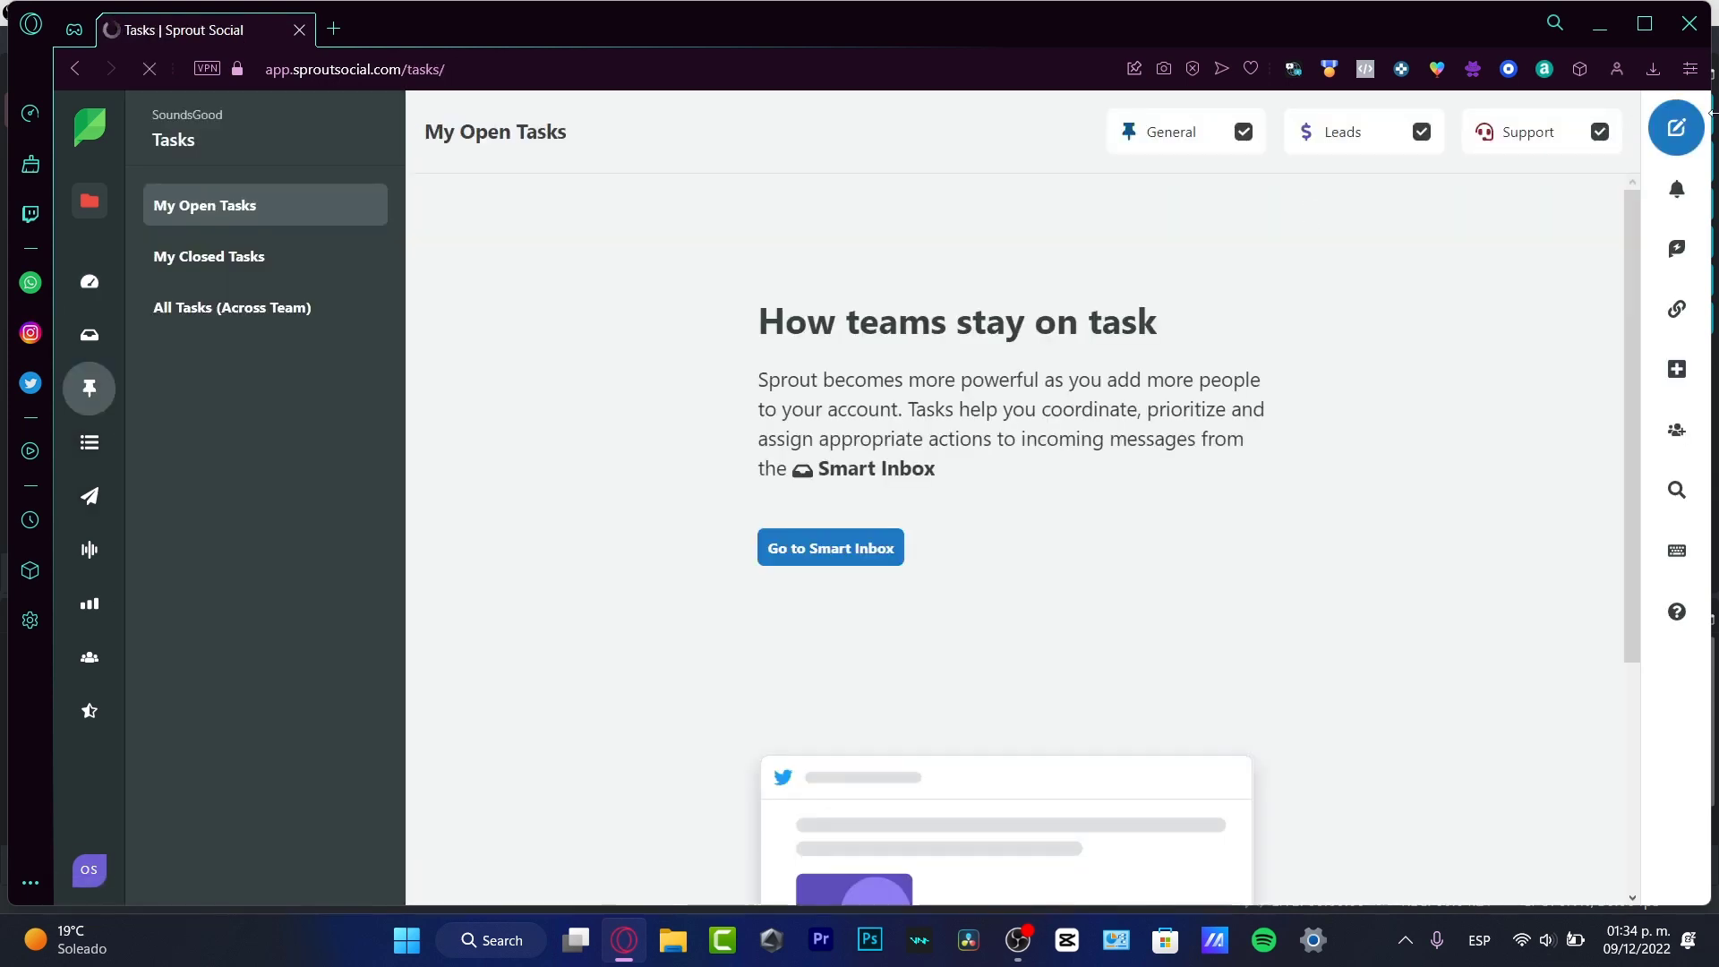
{"action": "left_click", "coordinate": [1676, 127]}
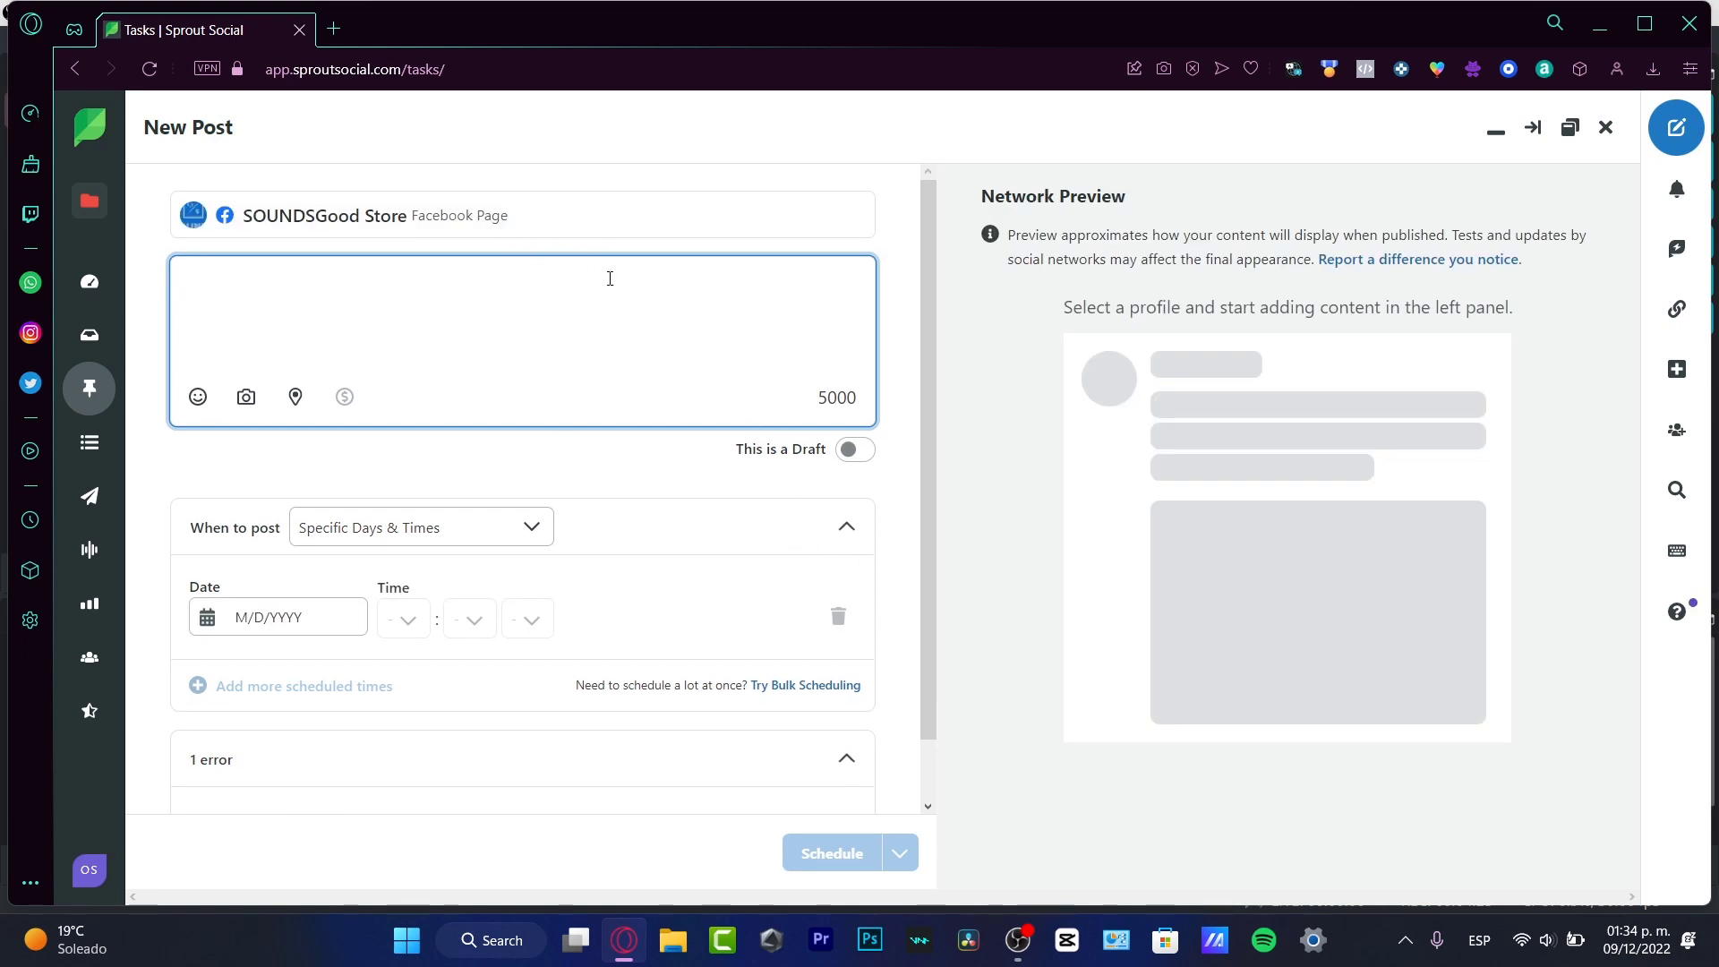
Step: Send 'This is a demo post!' immediately to SOUNDSGood Store, then view All Tasks (Across Team)
{"action": "left_click", "coordinate": [577, 331]}
{"action": "scroll", "coordinate": [886, 627], "scroll_direction": "down", "scroll_amount": 1}
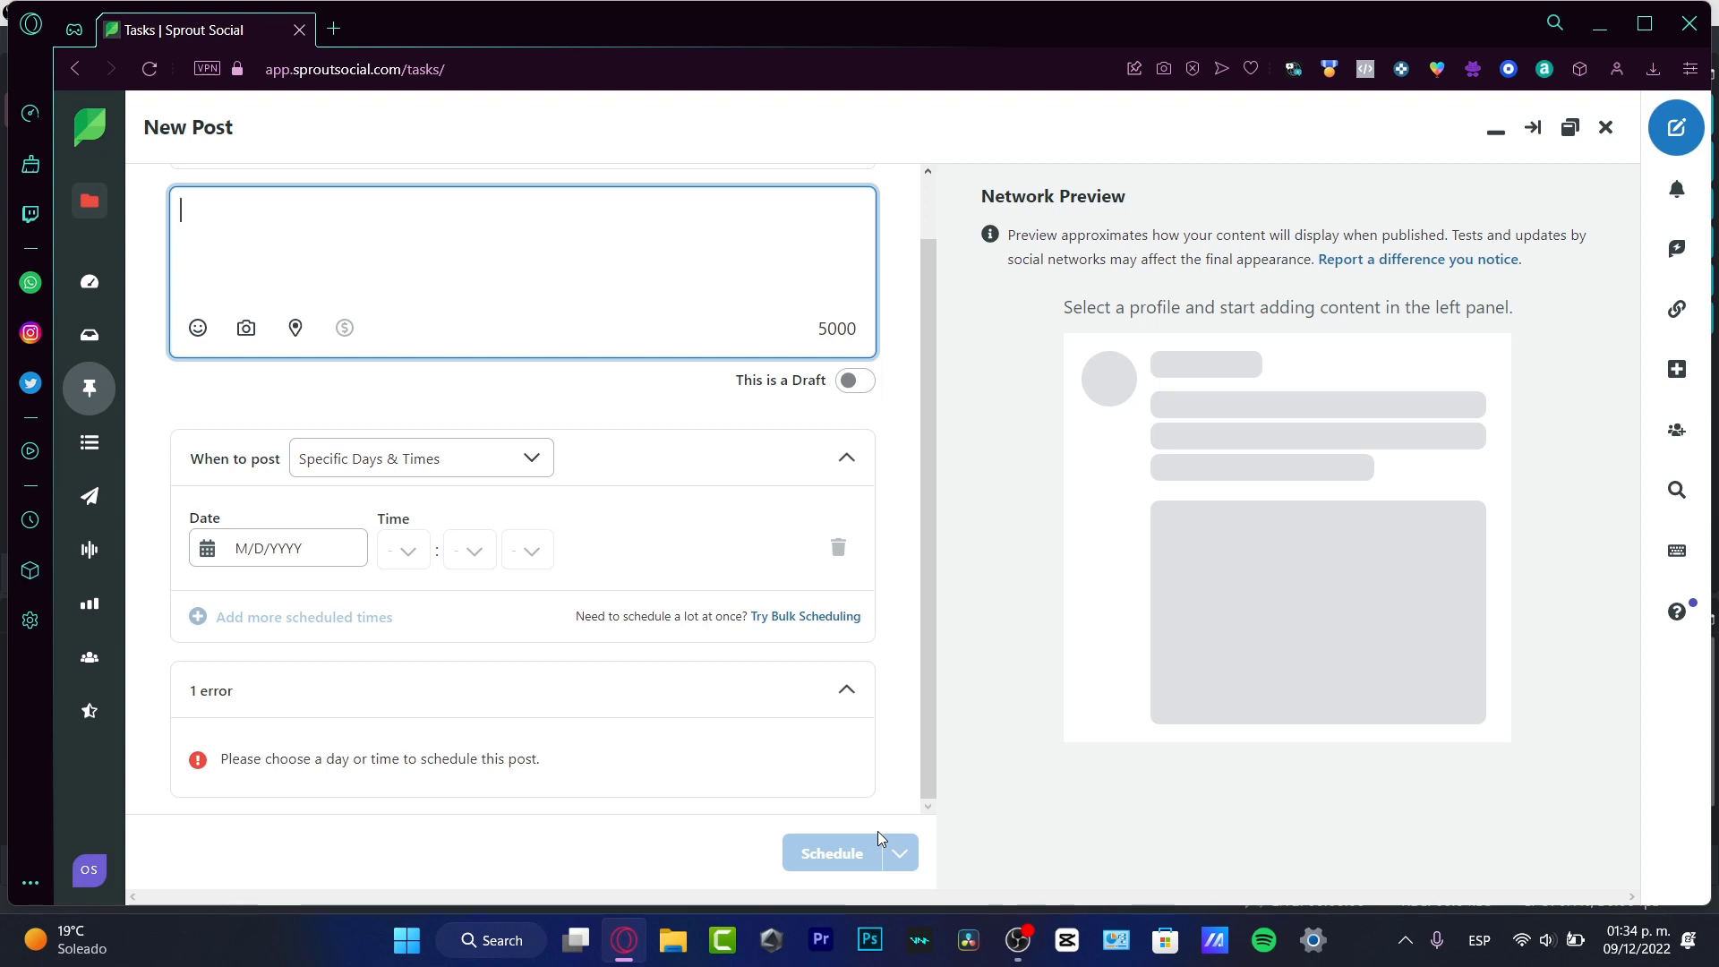
{"action": "scroll", "coordinate": [555, 421], "scroll_direction": "up", "scroll_amount": 1}
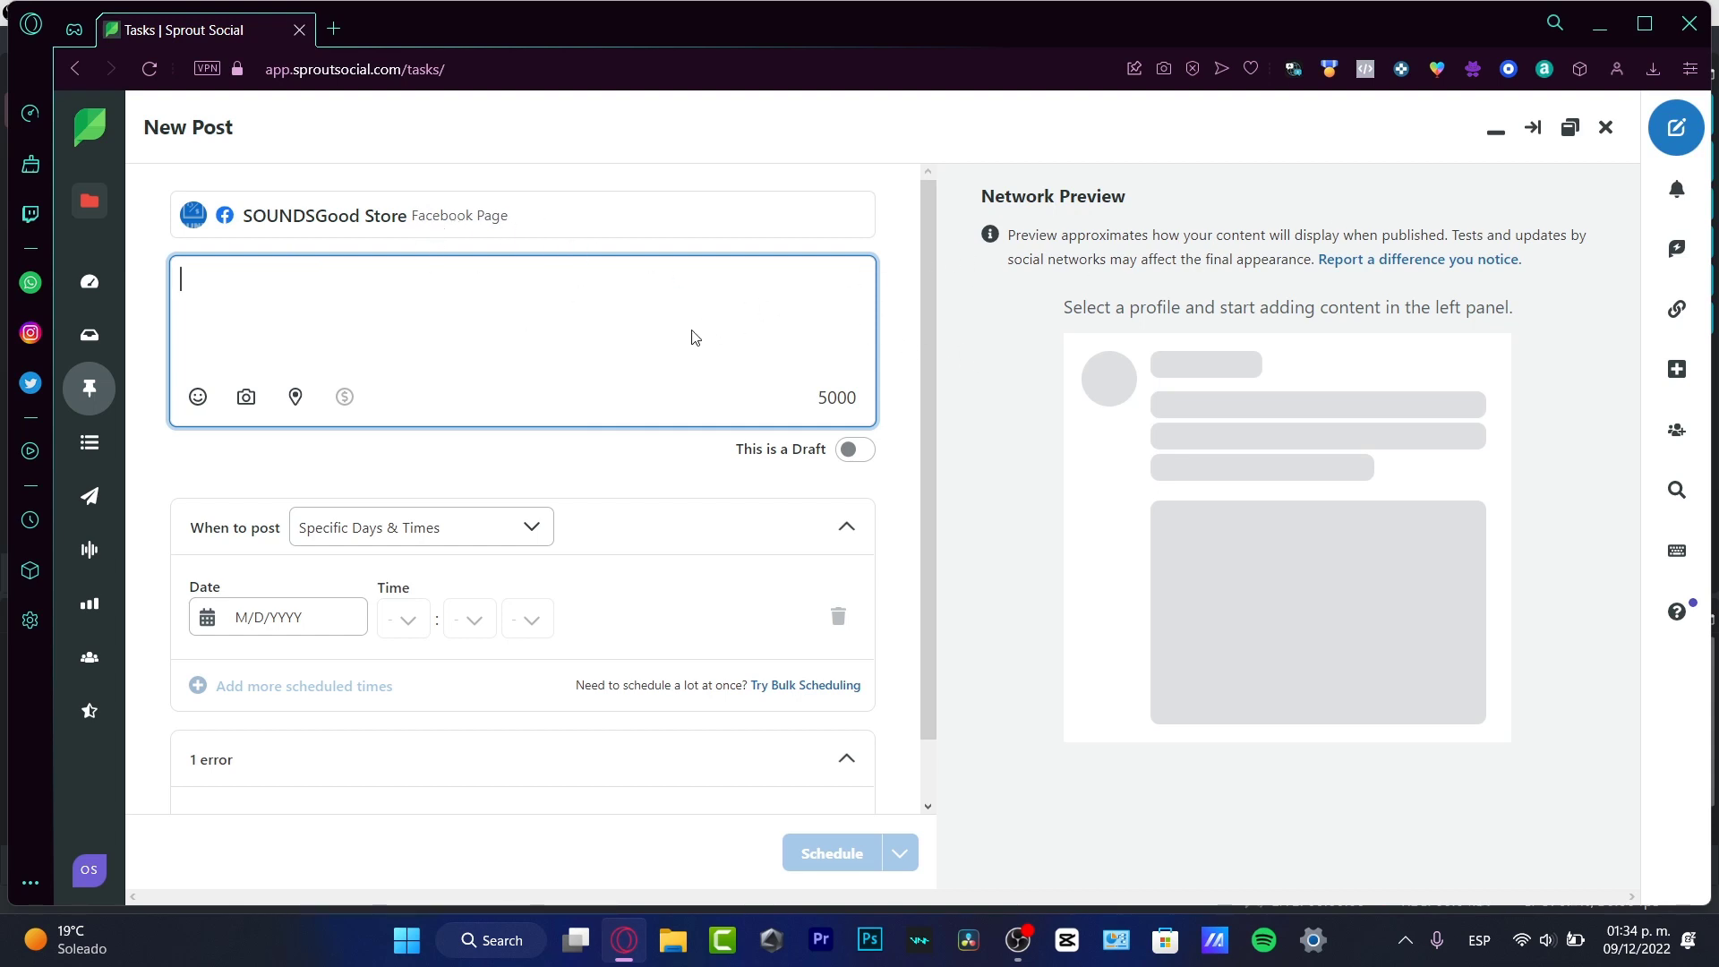
{"action": "type", "text": "This is a demo post!"}
{"action": "left_click", "coordinate": [491, 530]}
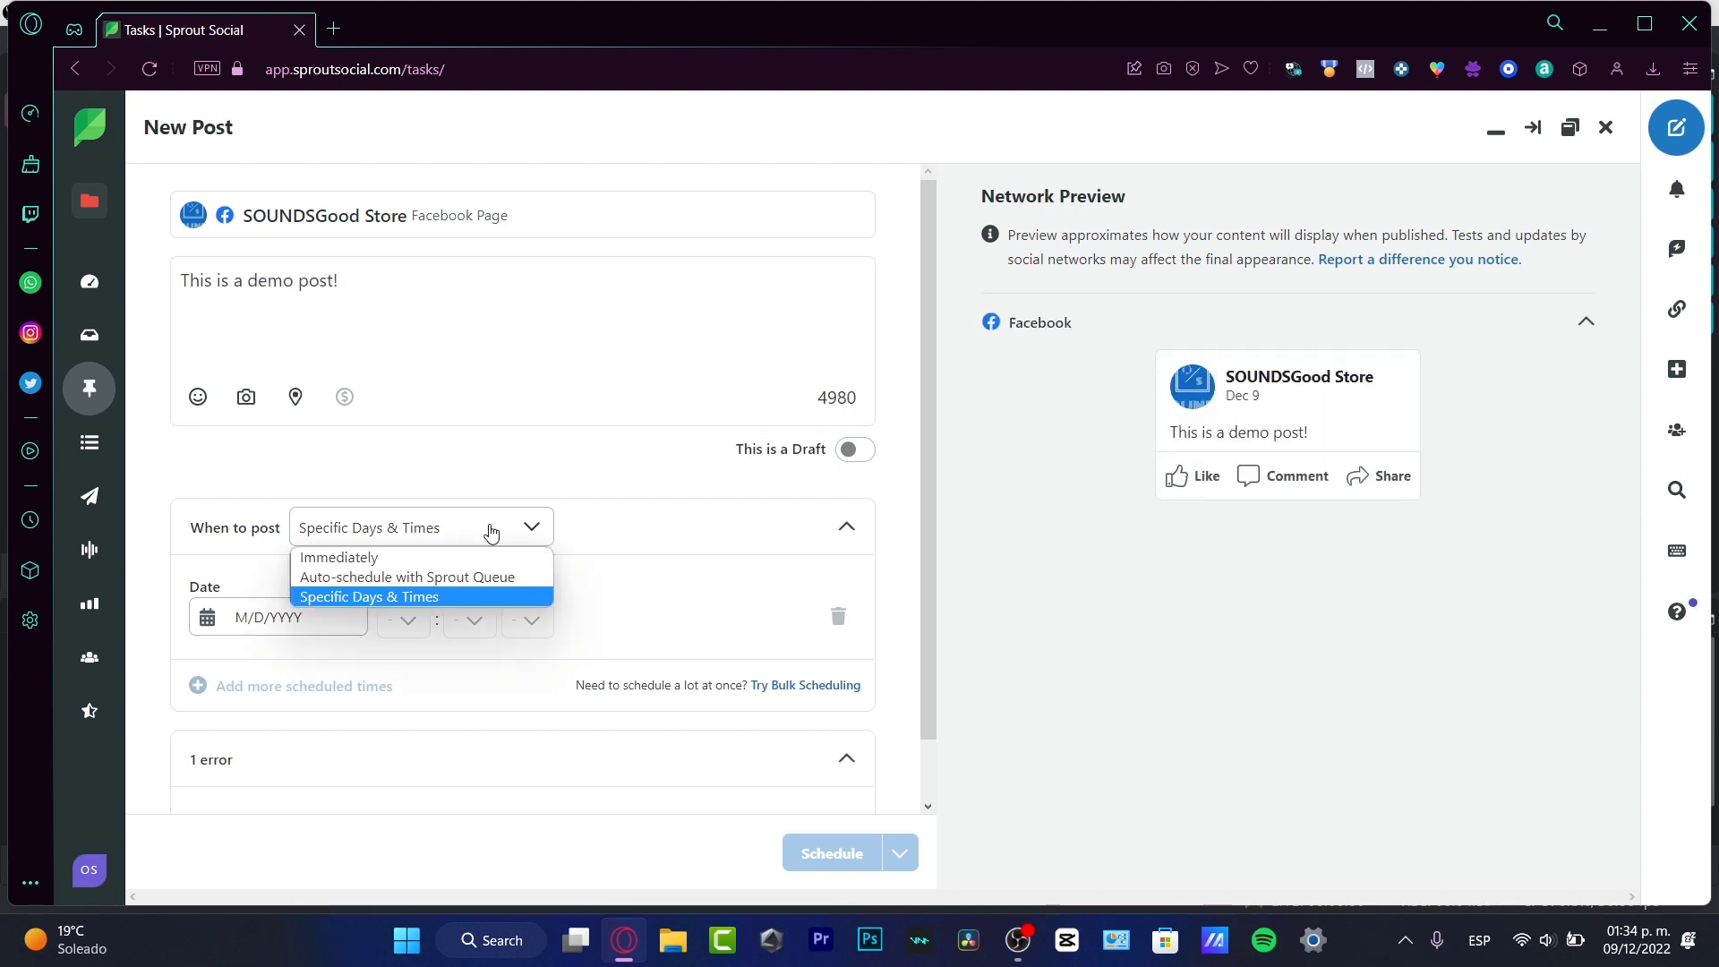
{"action": "left_click", "coordinate": [492, 556]}
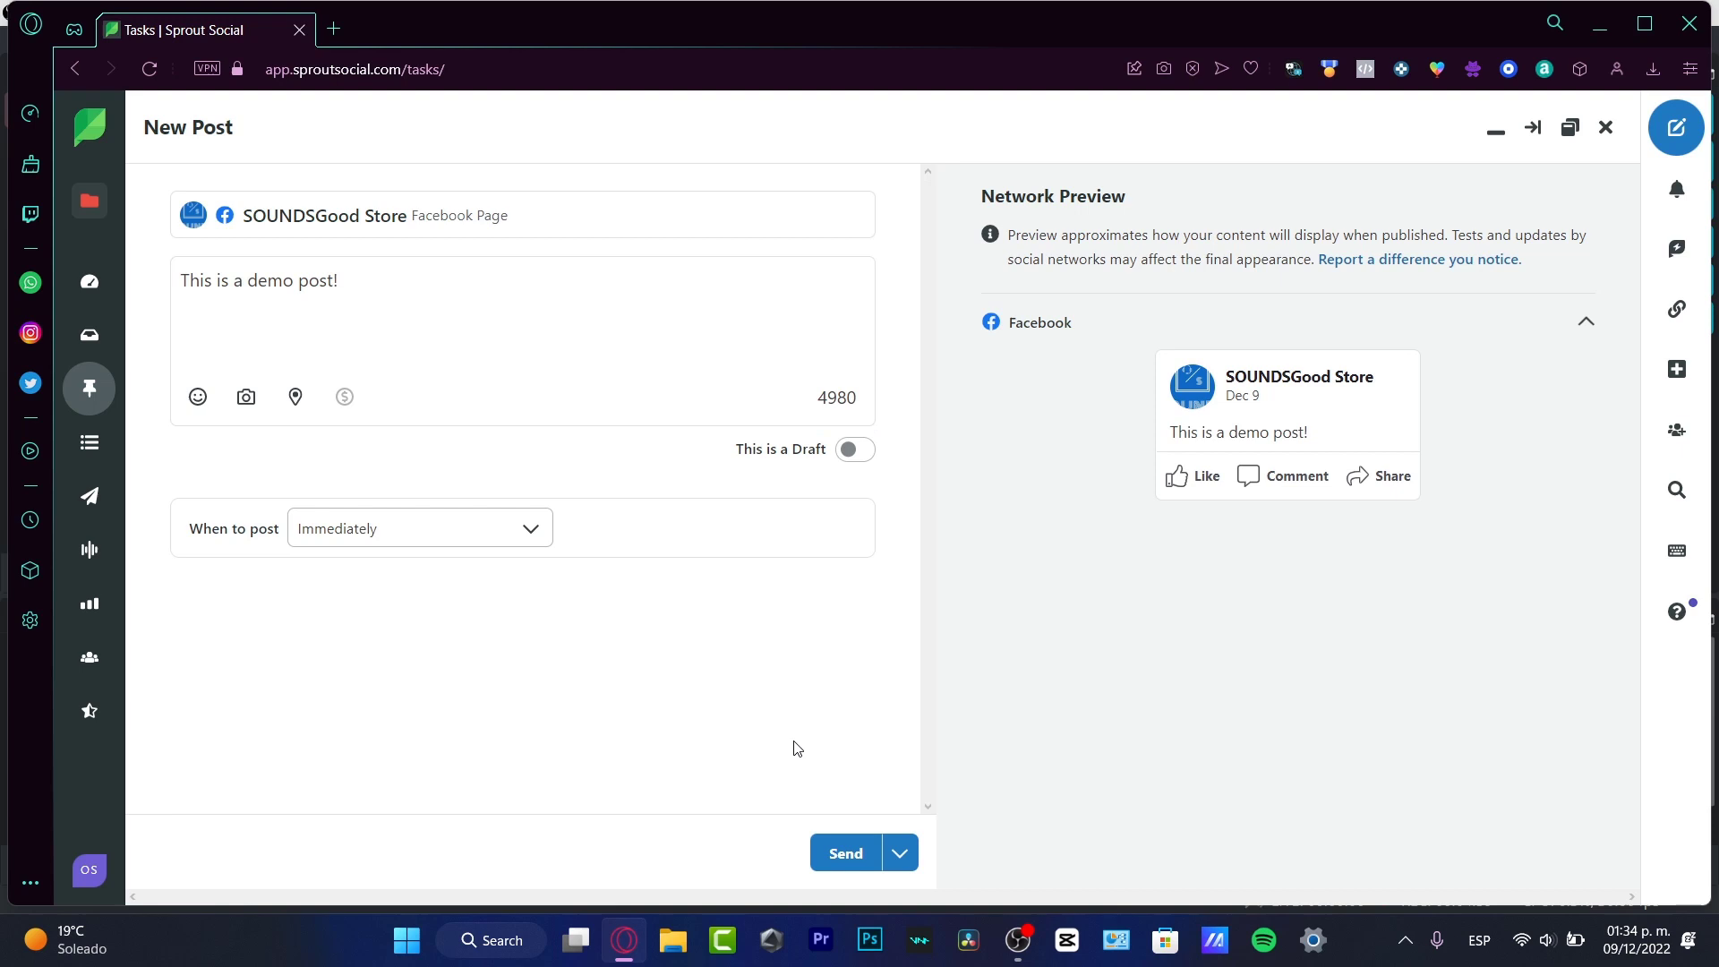
{"action": "left_click", "coordinate": [855, 865]}
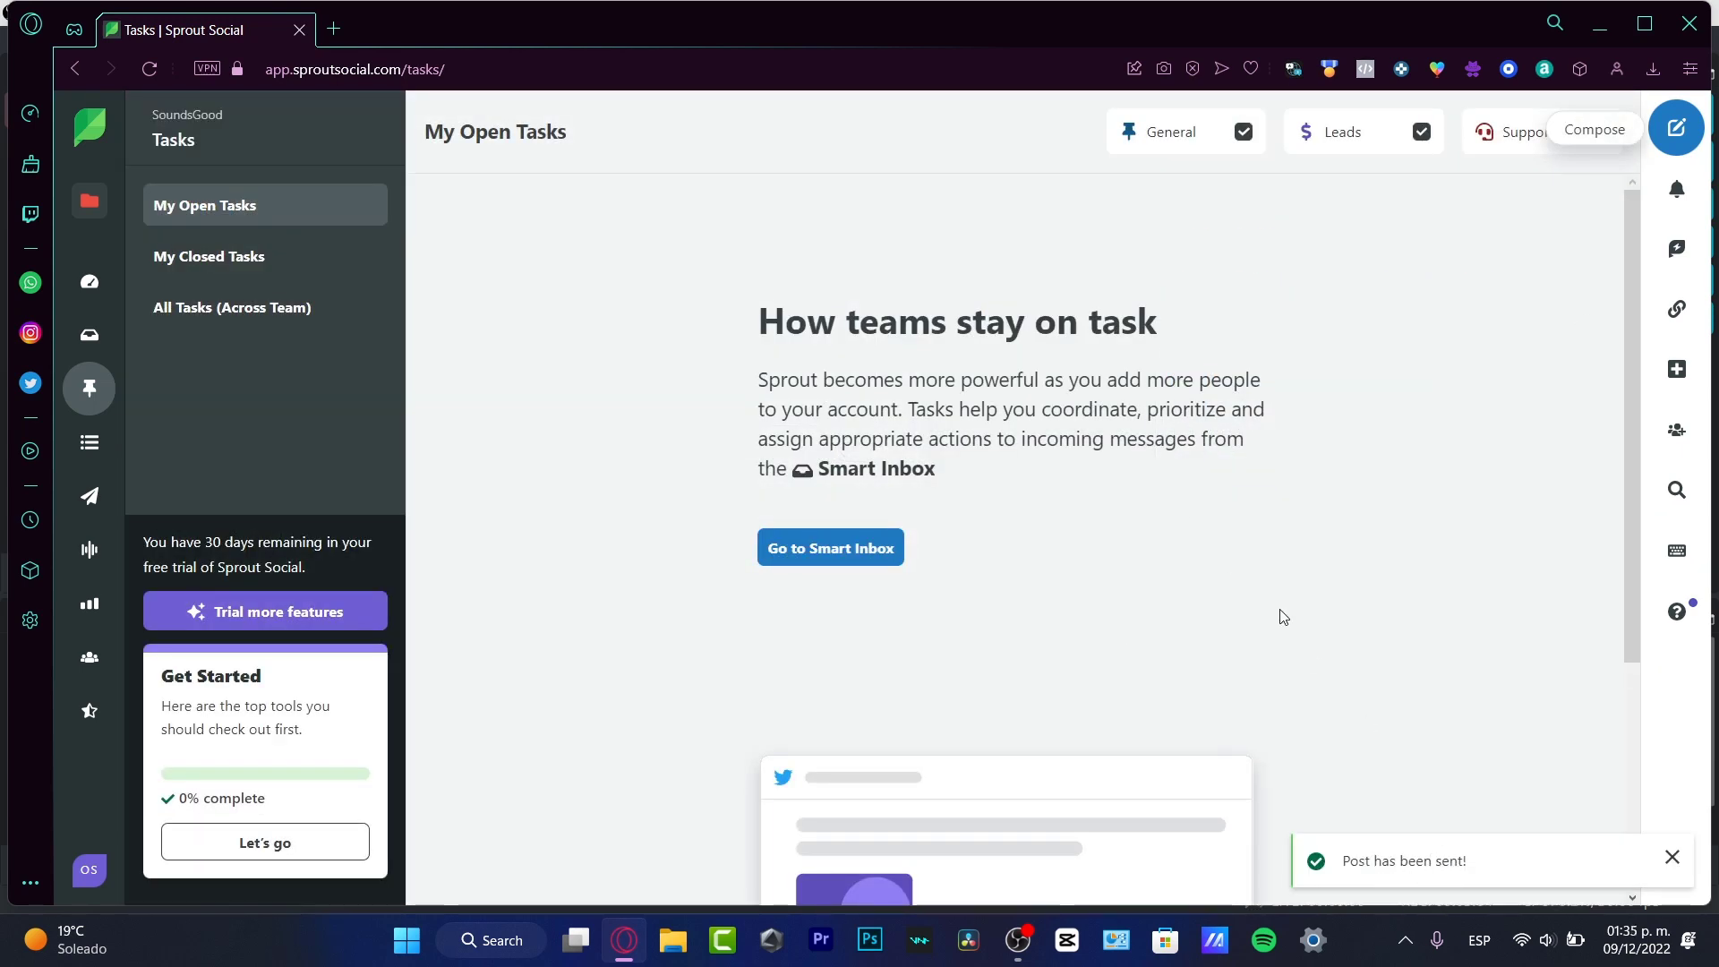
{"action": "left_click", "coordinate": [327, 309]}
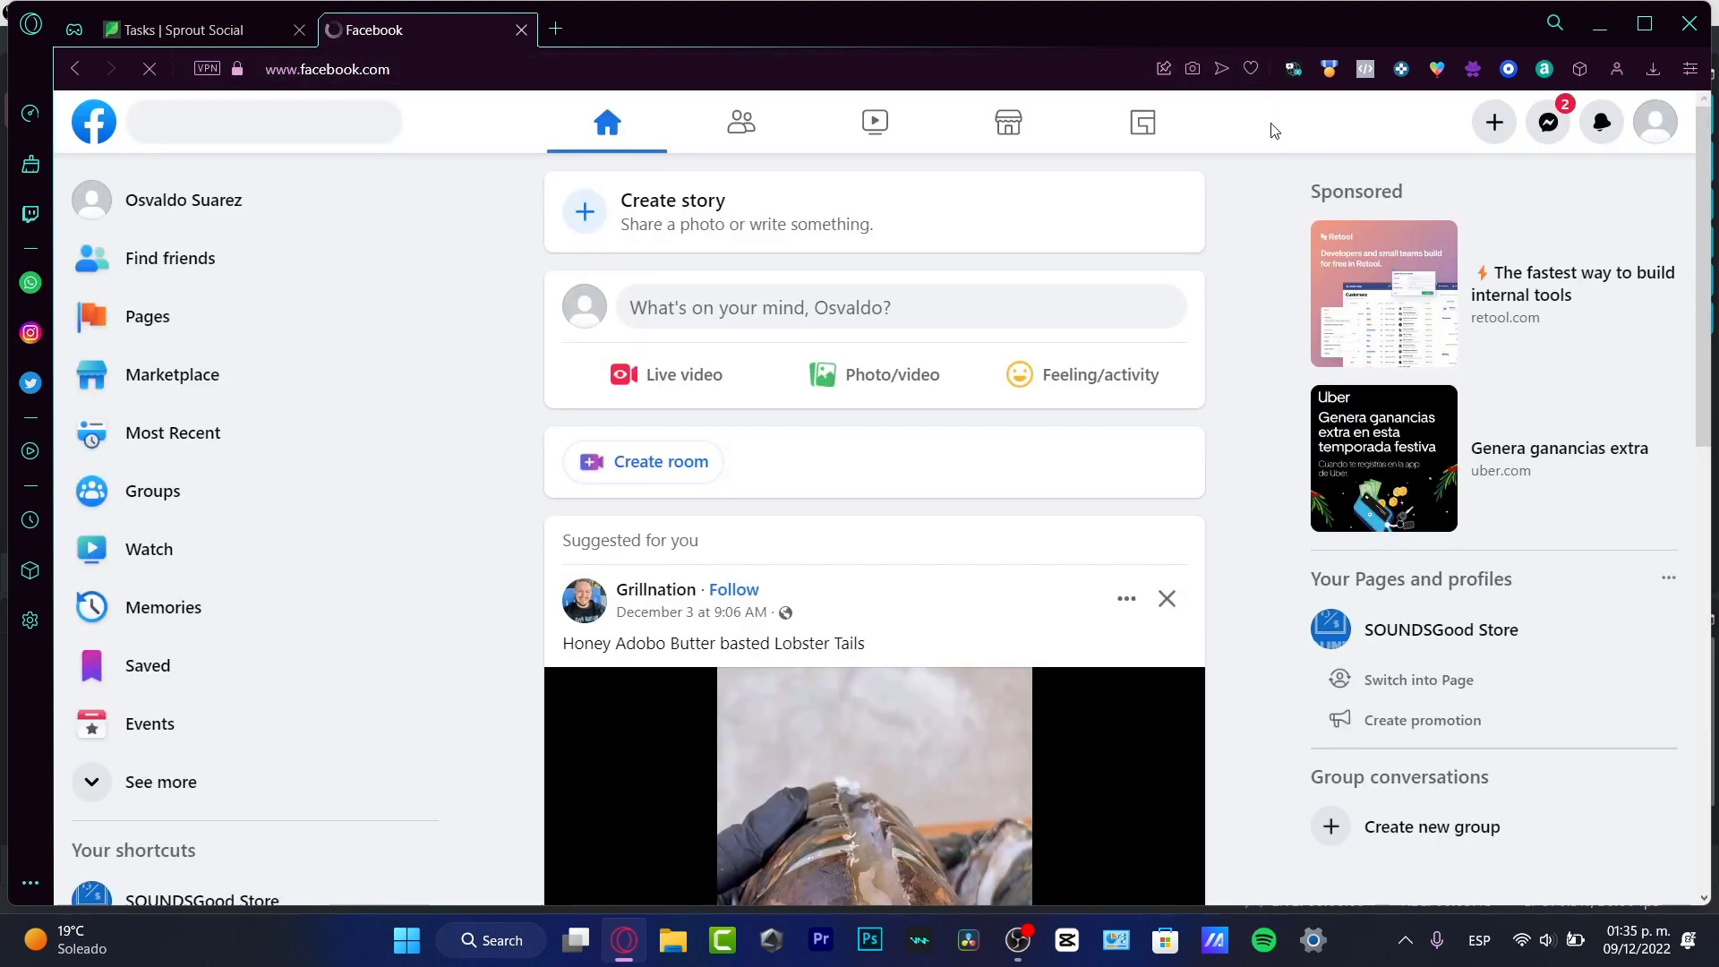
Step: Switch Facebook to the SOUNDSGood Store Page and dismiss the switch and Important changes notices
{"action": "left_click", "coordinate": [1654, 140]}
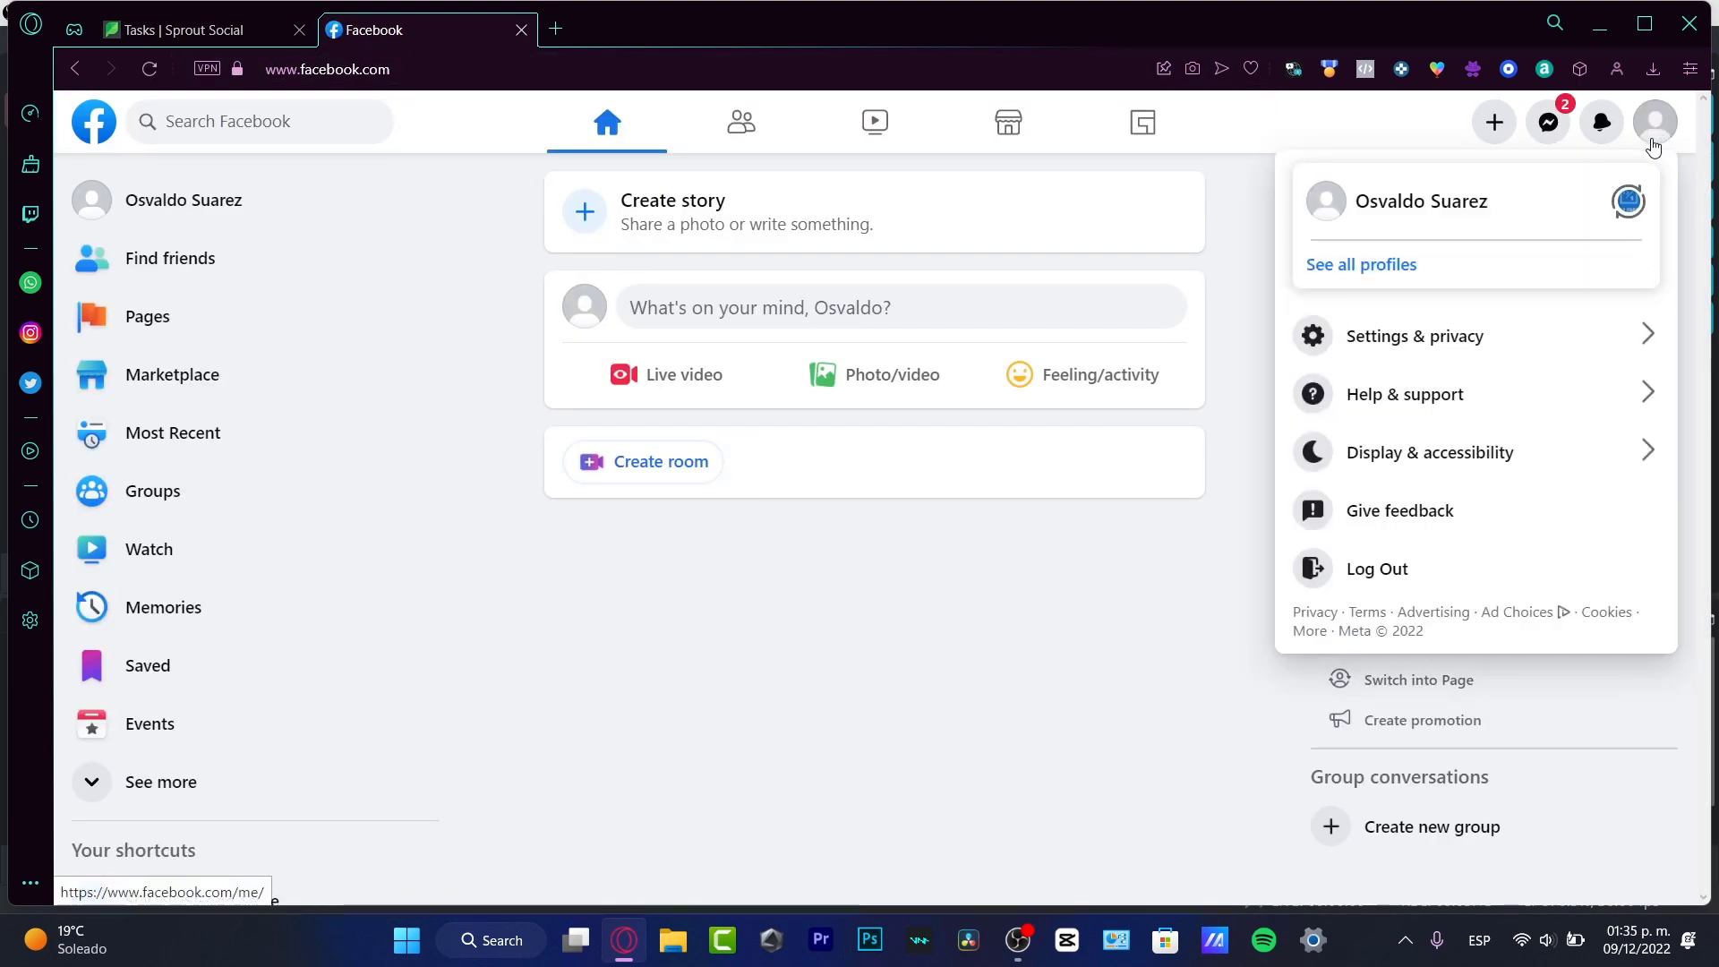
{"action": "left_click", "coordinate": [1630, 204]}
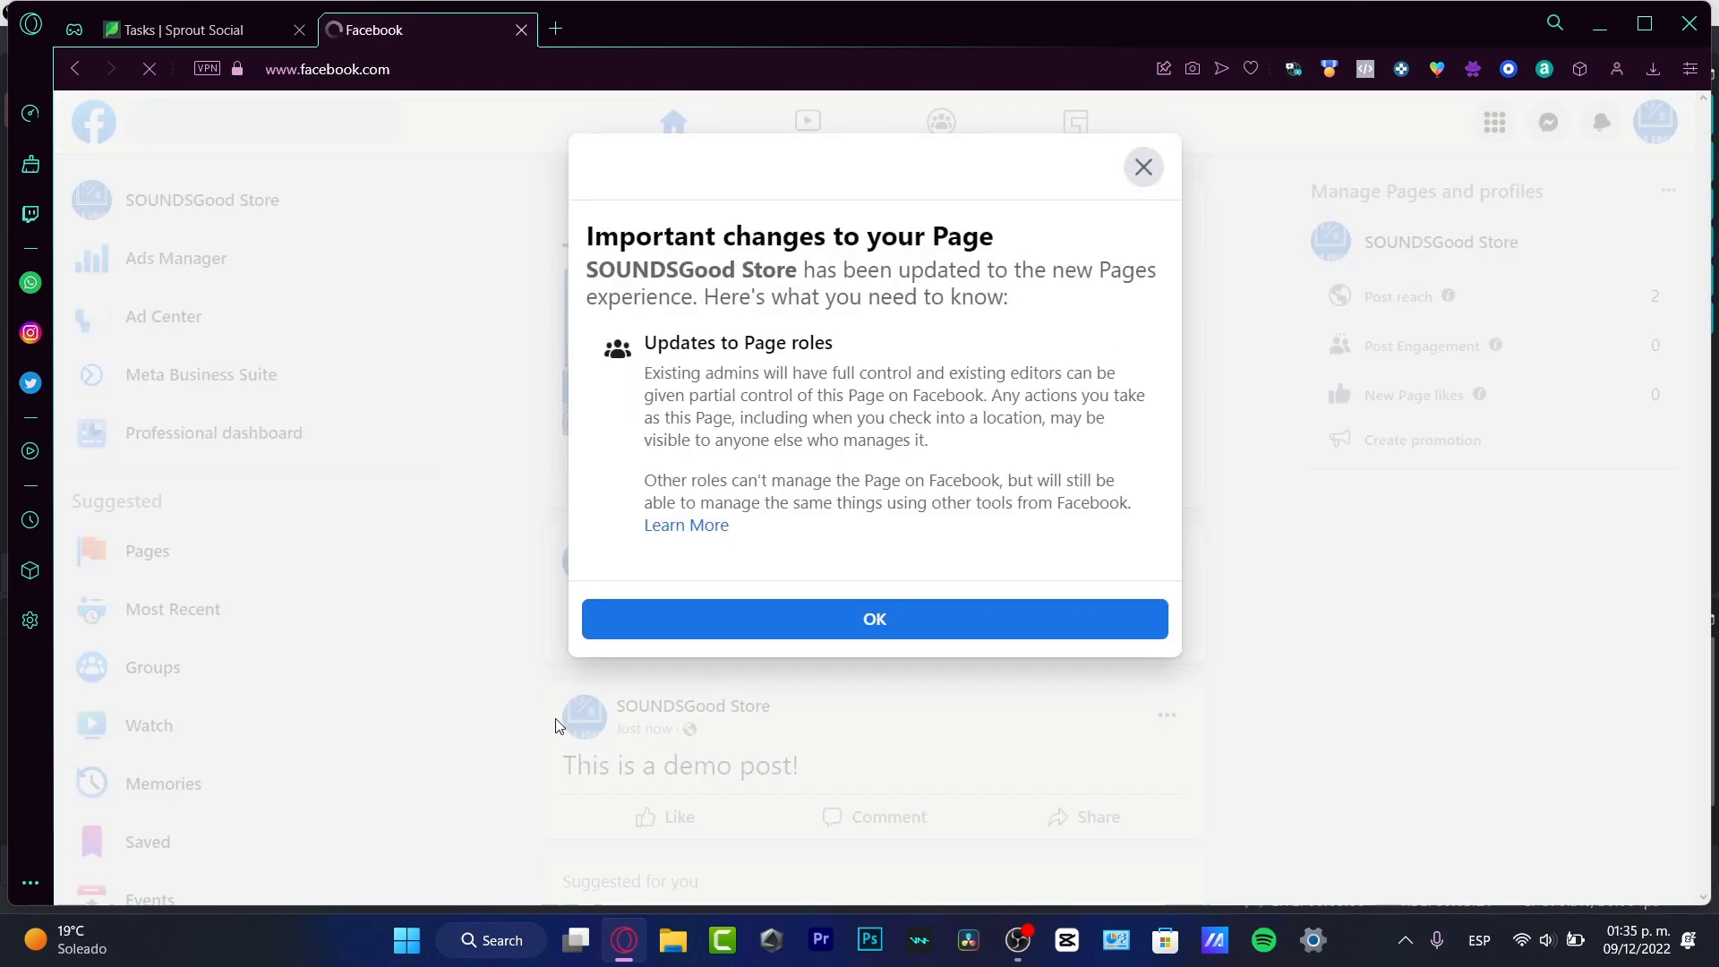
{"action": "left_click", "coordinate": [802, 626]}
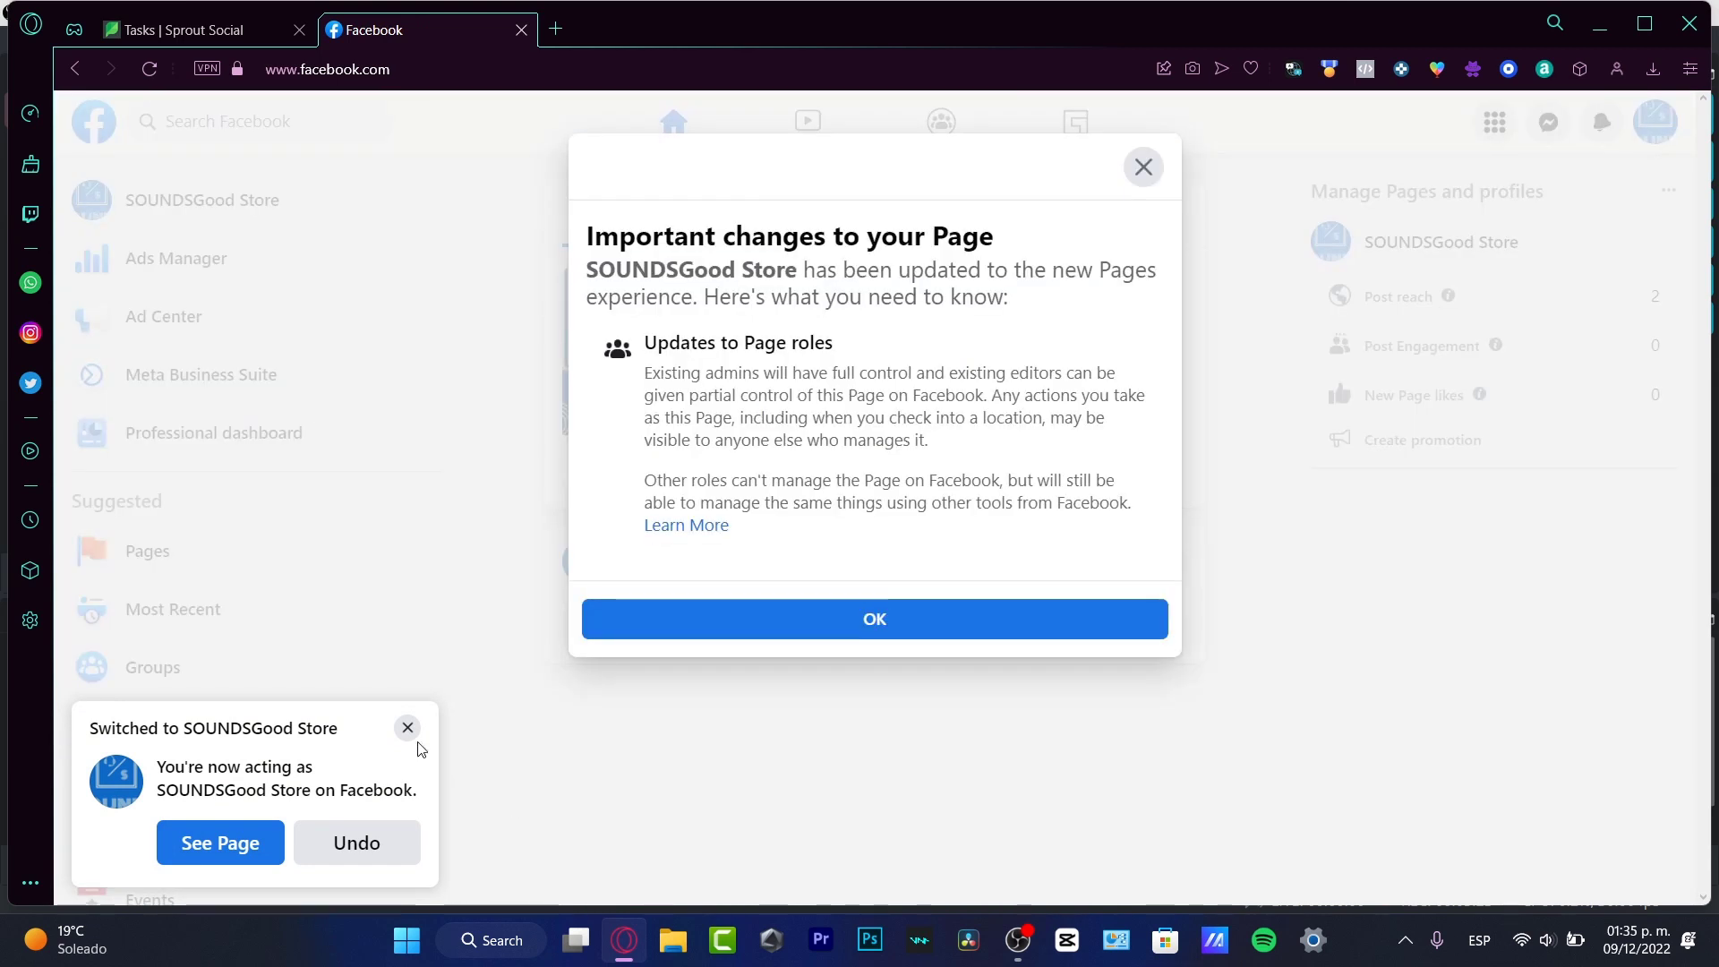
{"action": "left_click", "coordinate": [407, 727]}
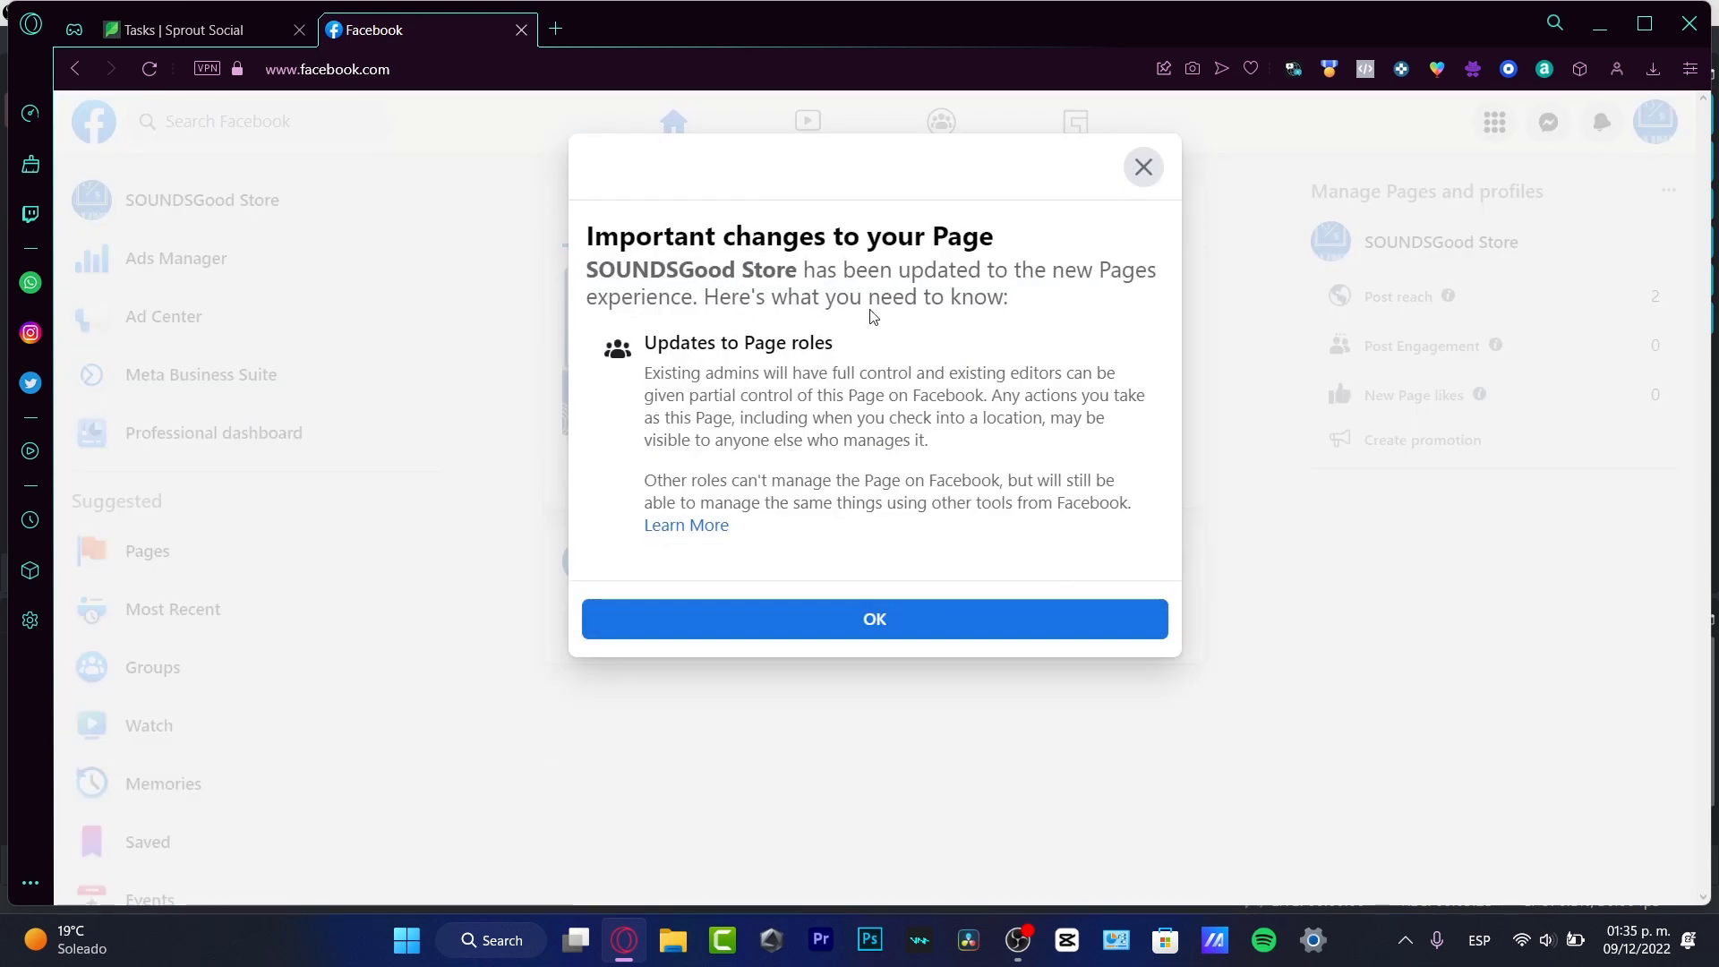
{"action": "left_click", "coordinate": [940, 613]}
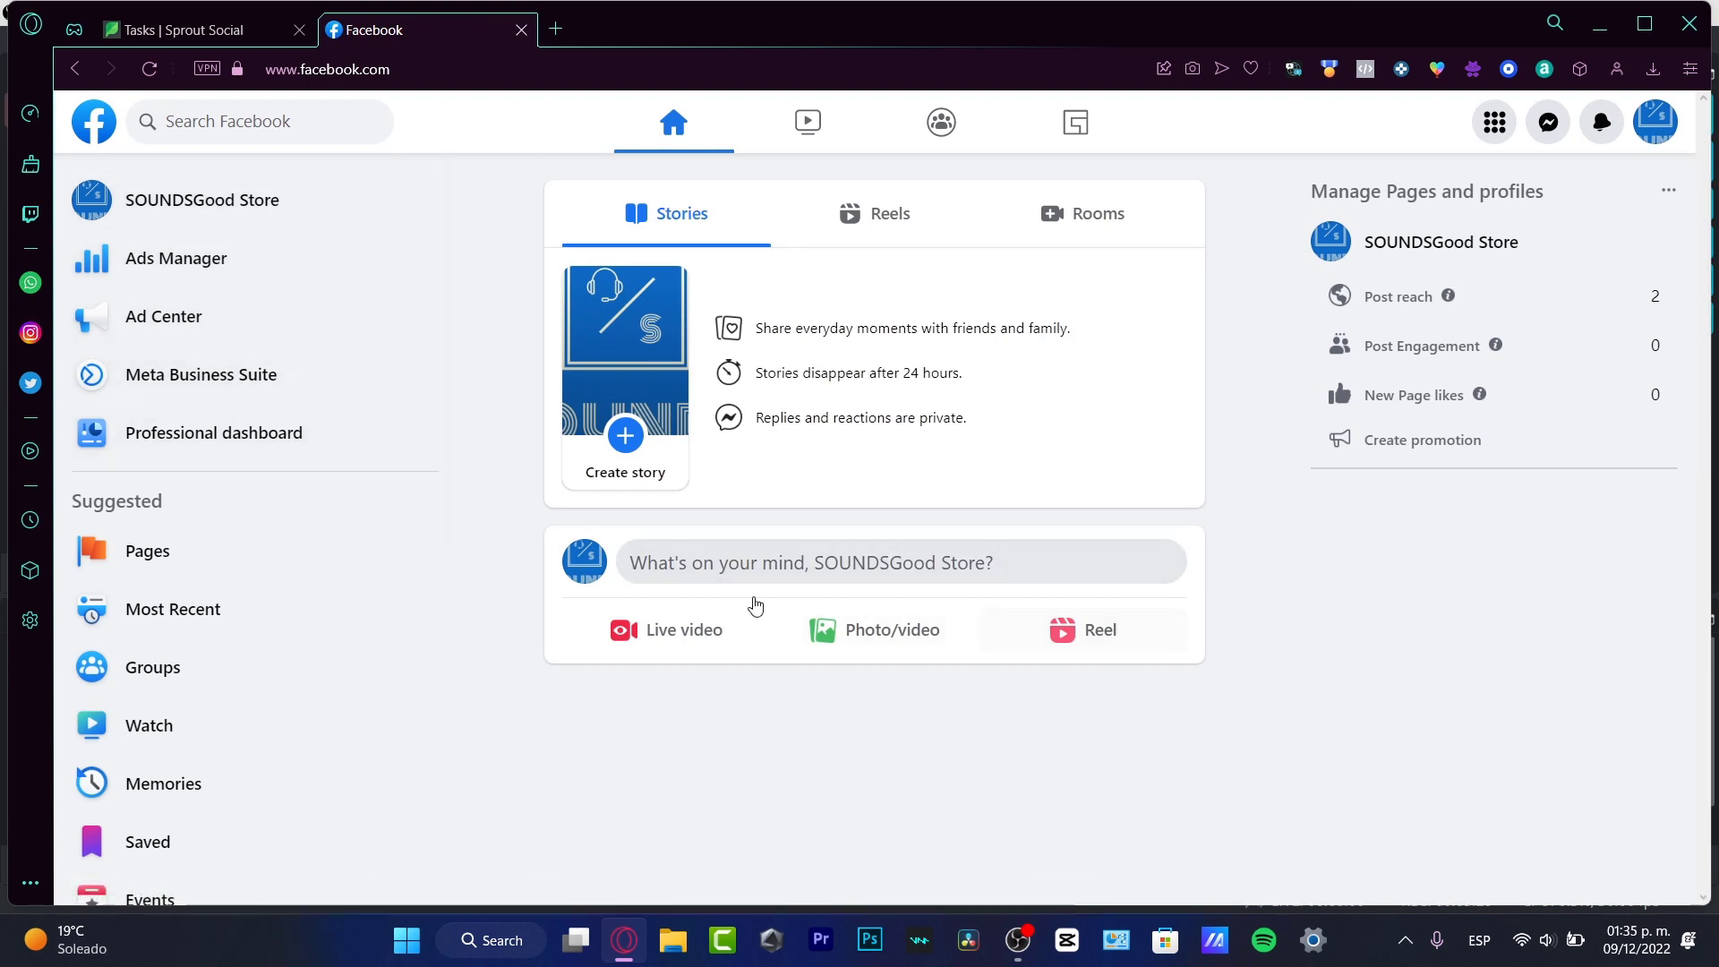
Step: Return to the Tasks | Sprout Social browser tab showing Team Tasks
{"action": "left_click", "coordinate": [183, 29]}
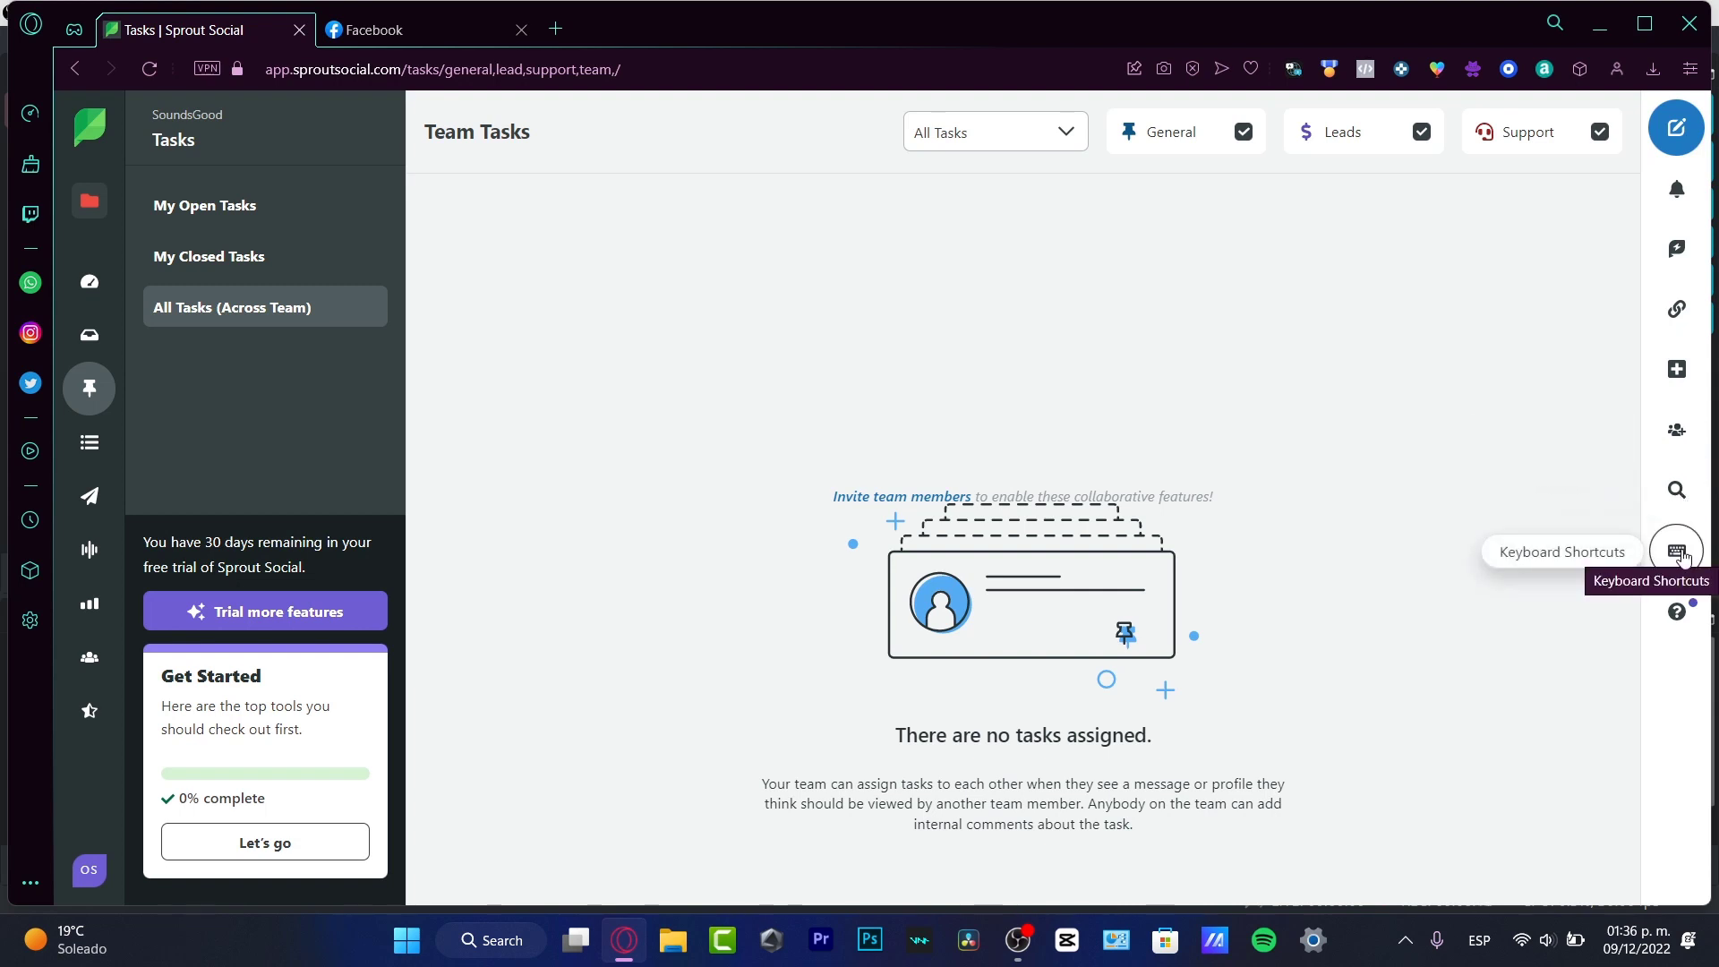
Step: Reach Publishing via Shared Links, open Drafts, and close a blank new draft unsaved
{"action": "left_click", "coordinate": [1686, 326]}
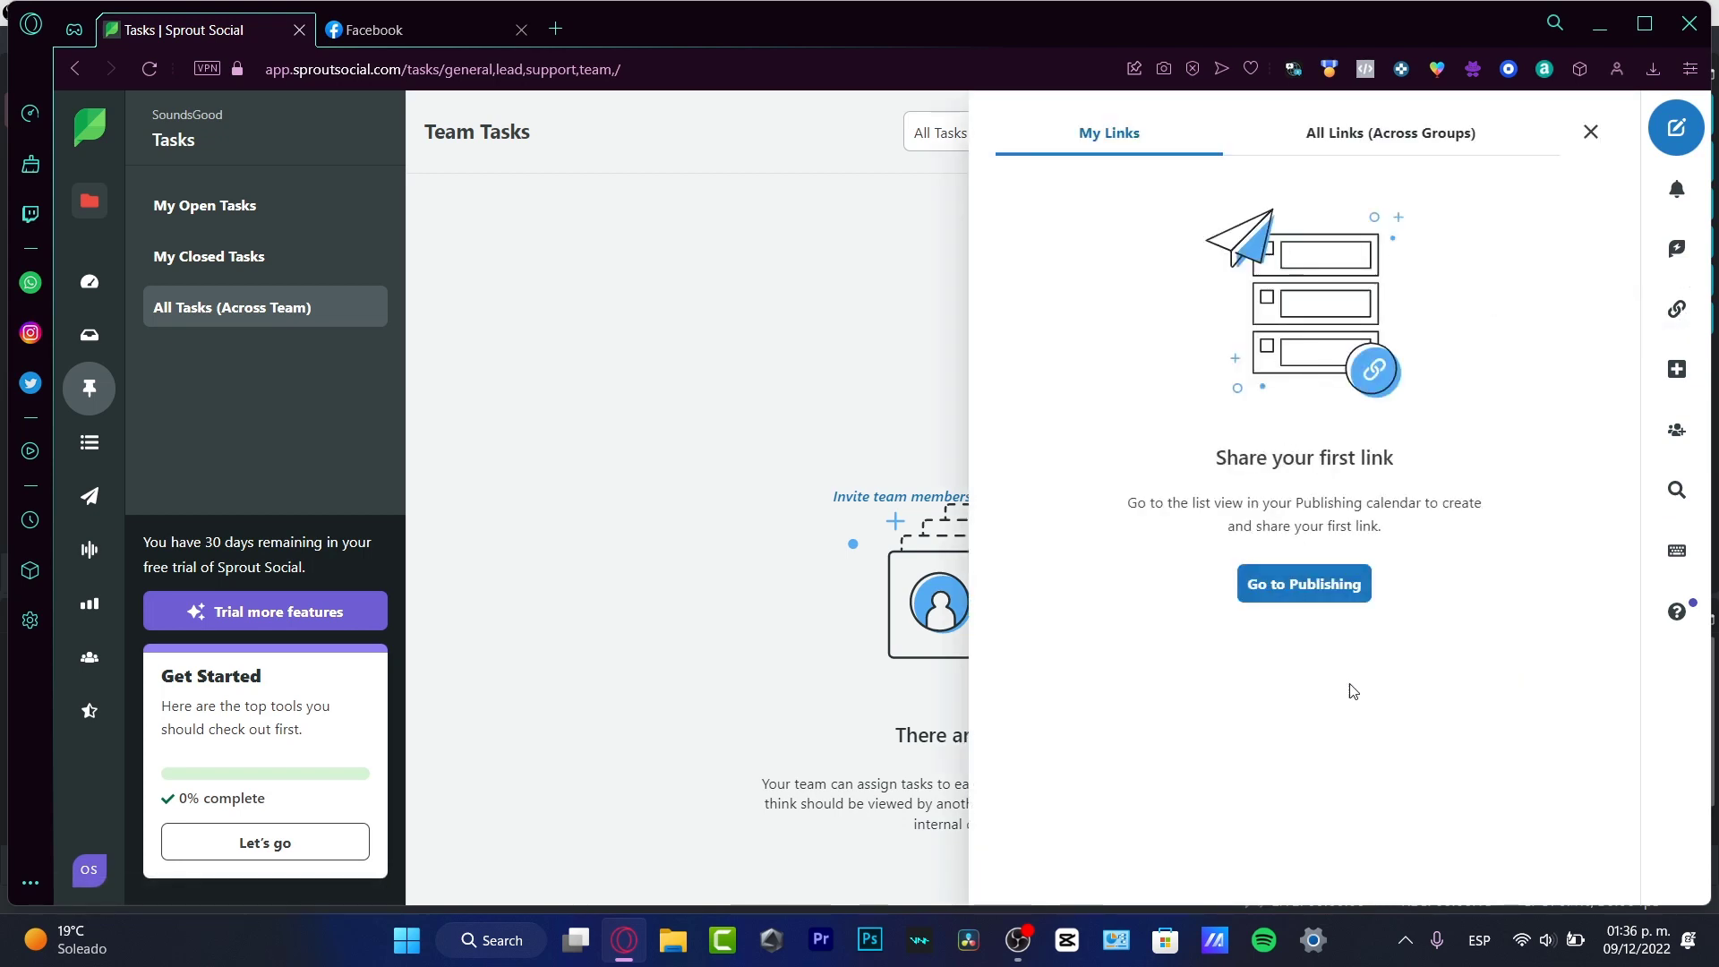
{"action": "left_click", "coordinate": [1337, 584]}
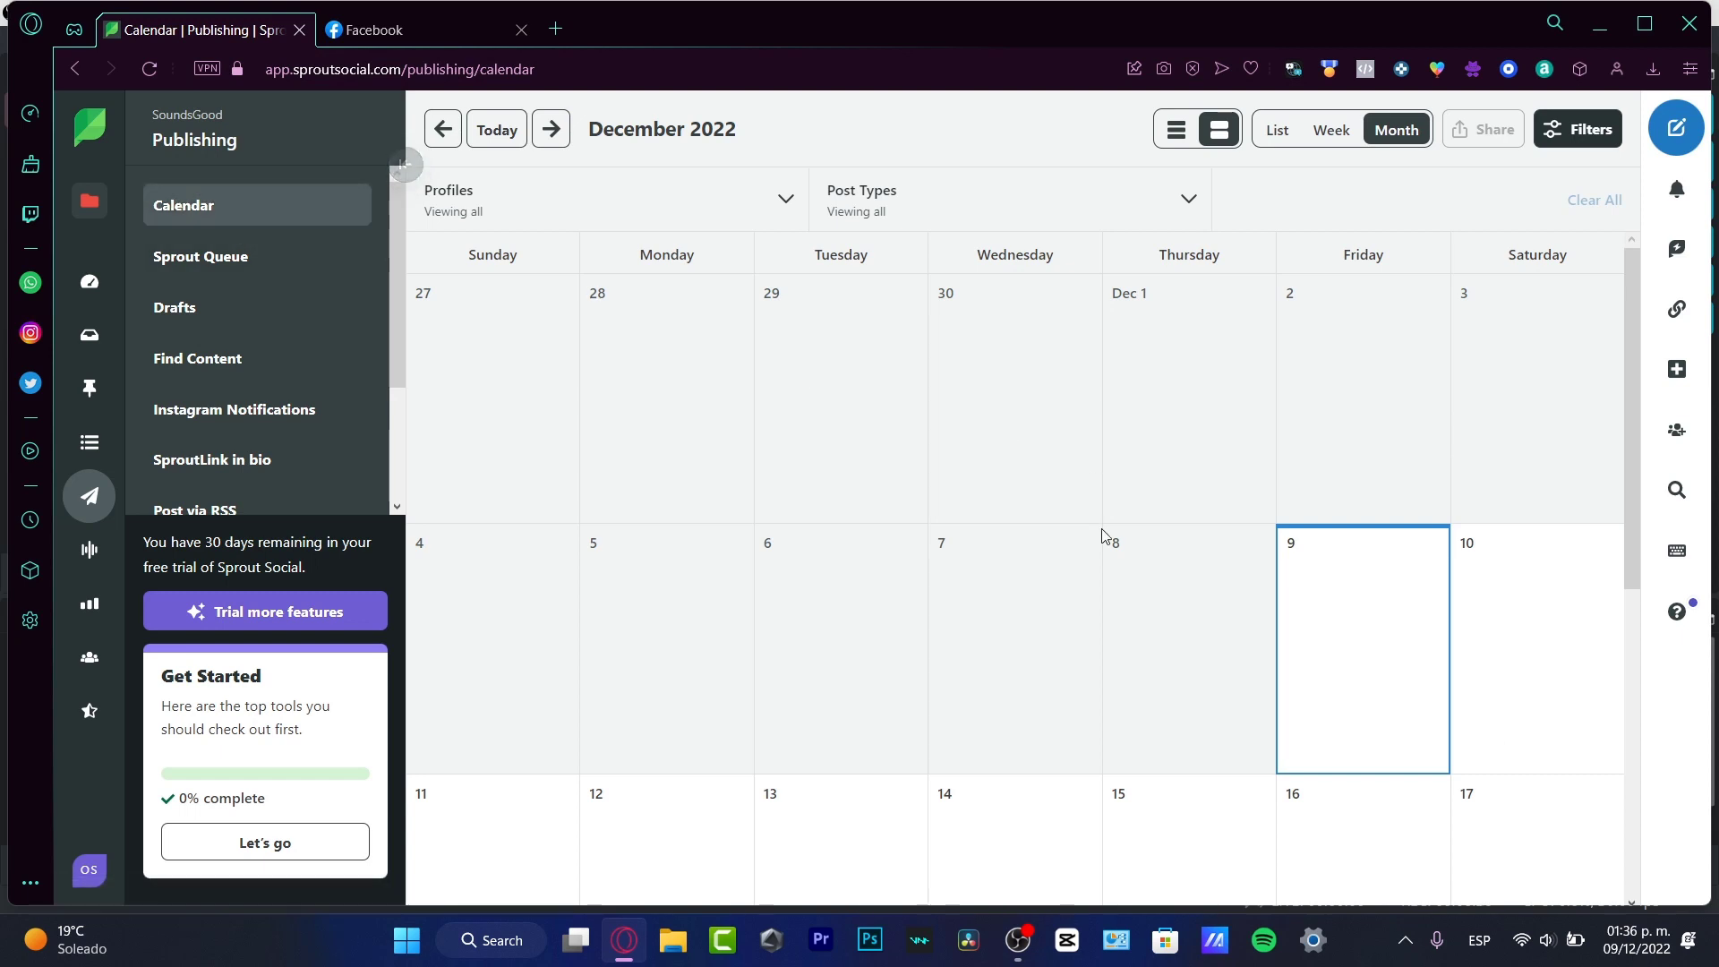
{"action": "left_click", "coordinate": [254, 316]}
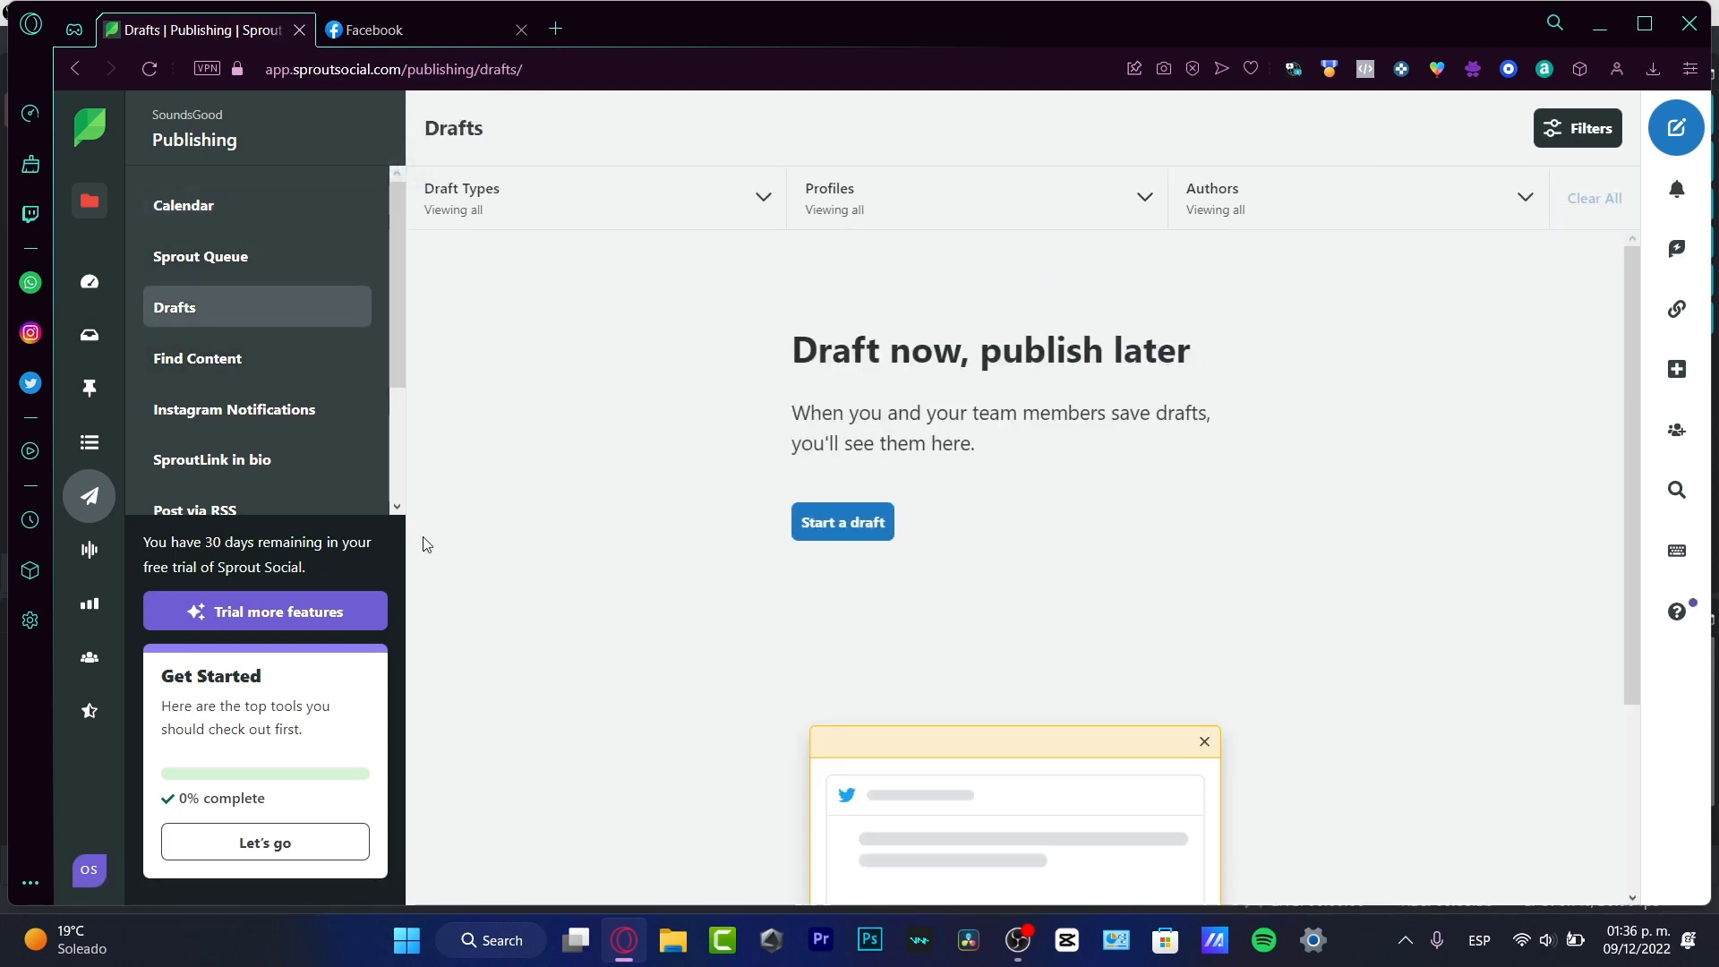
{"action": "left_click", "coordinate": [873, 528]}
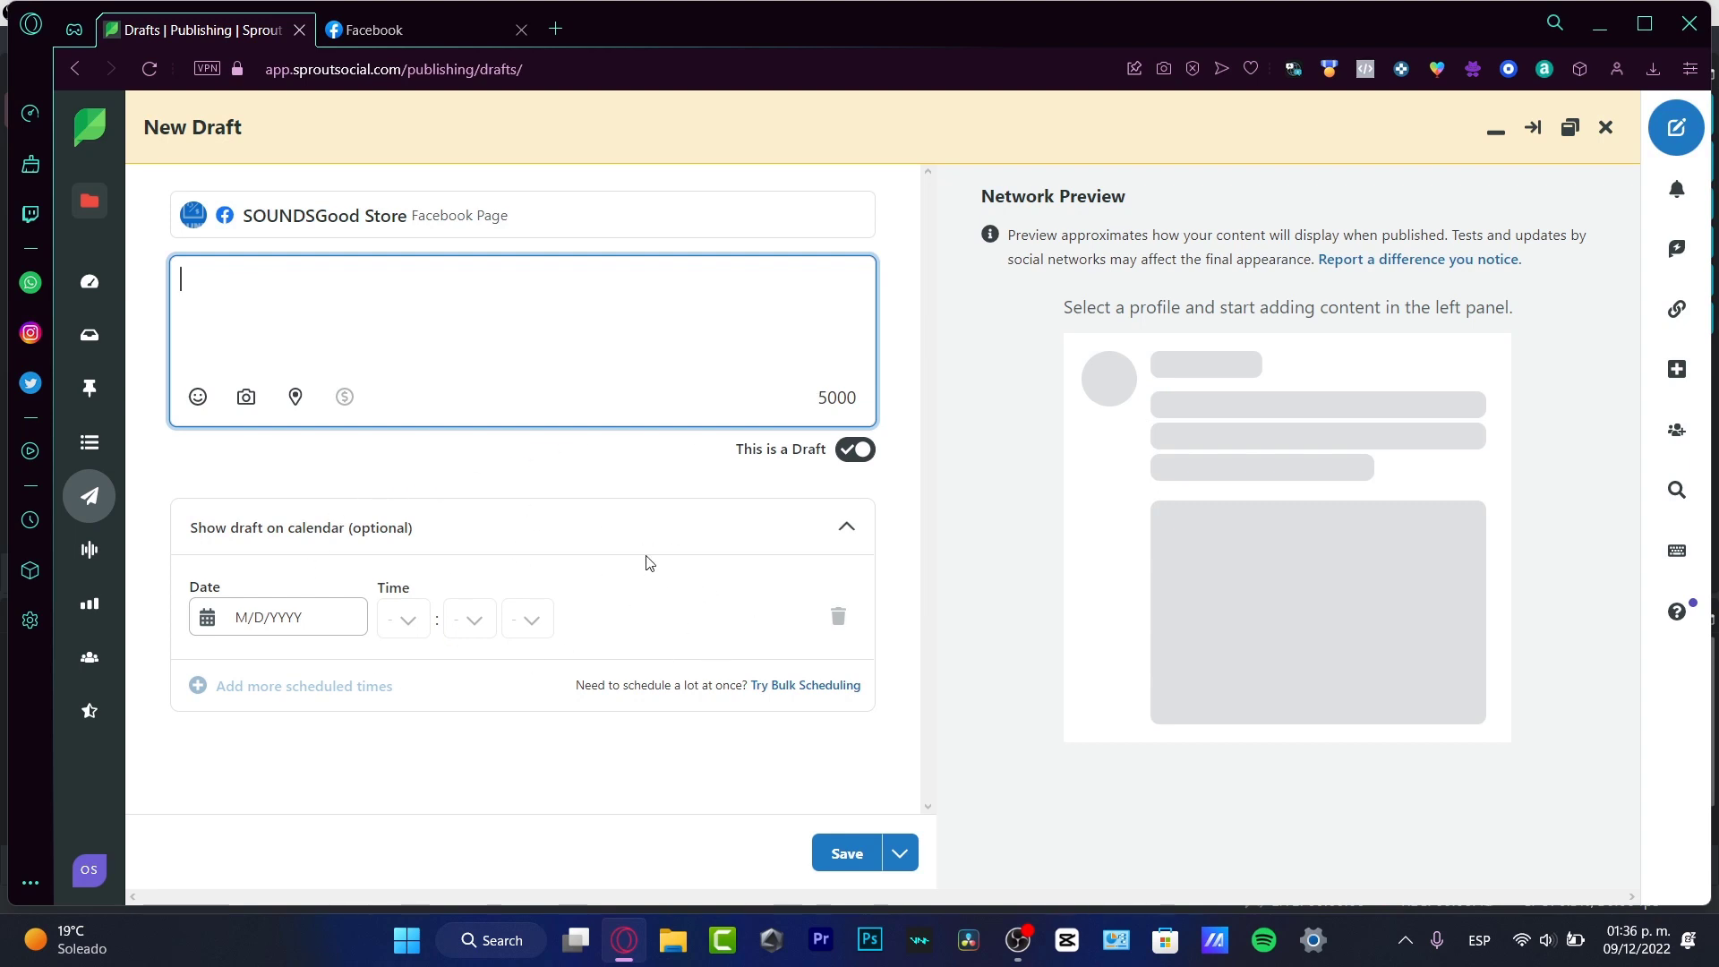
{"action": "left_click", "coordinate": [1605, 128]}
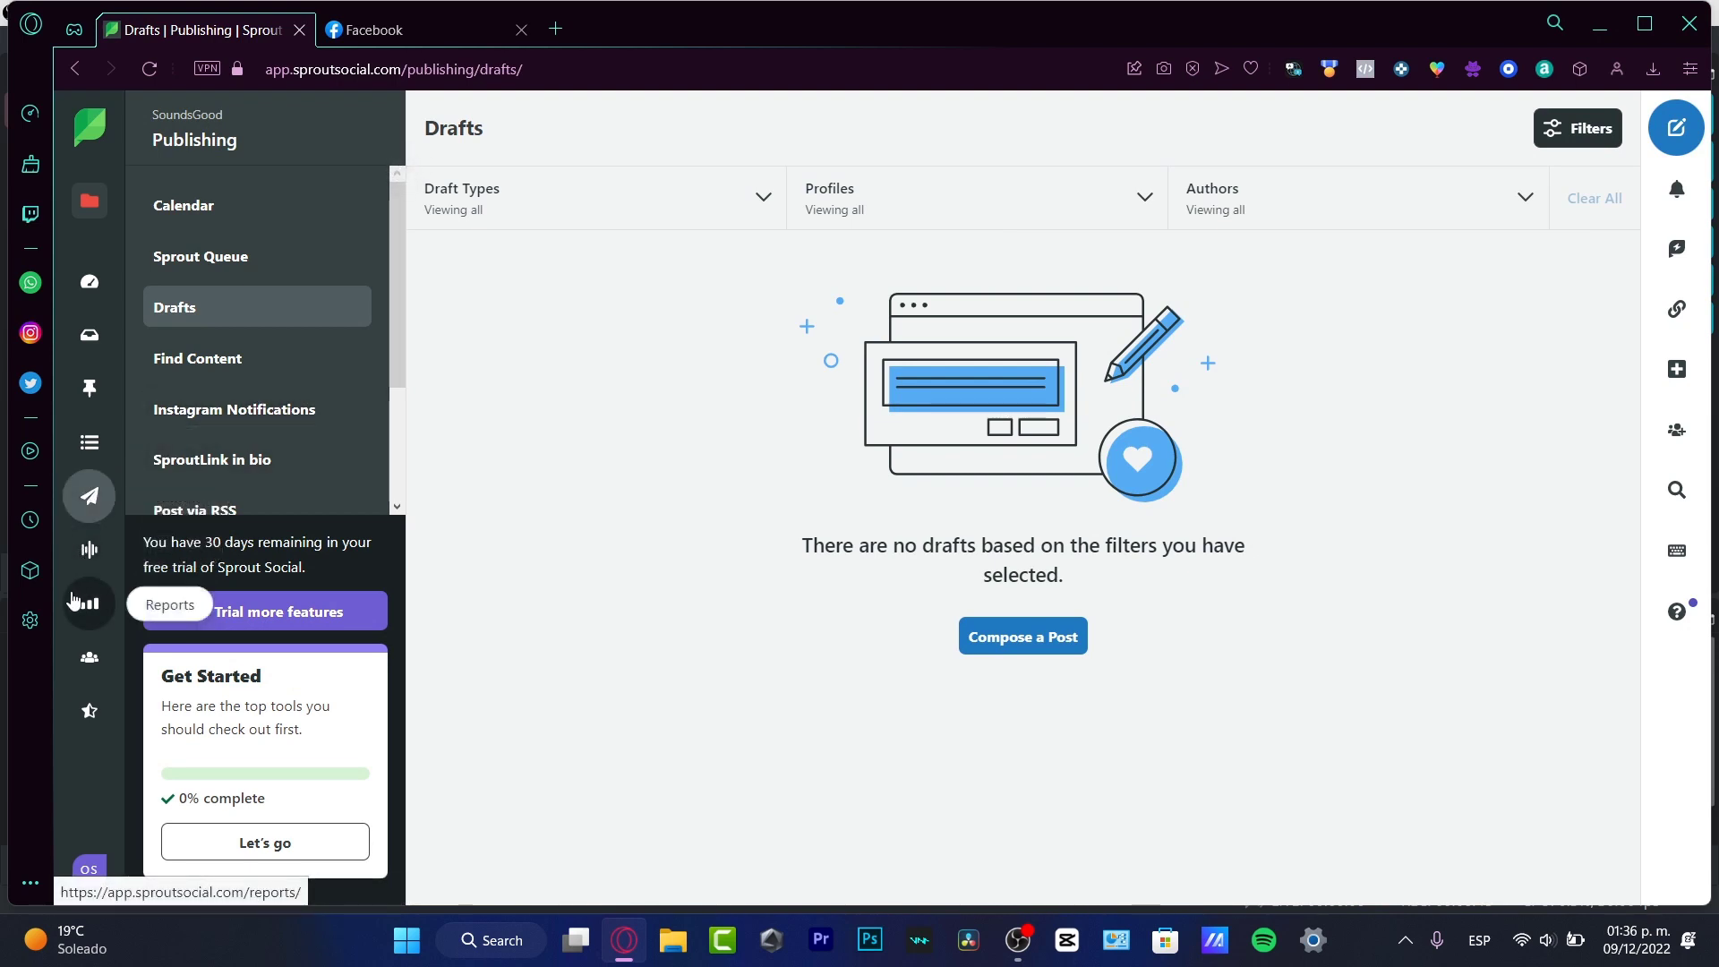
Step: In Listening, pick the locked Campaign Analysis template and request a demo
{"action": "left_click", "coordinate": [80, 559]}
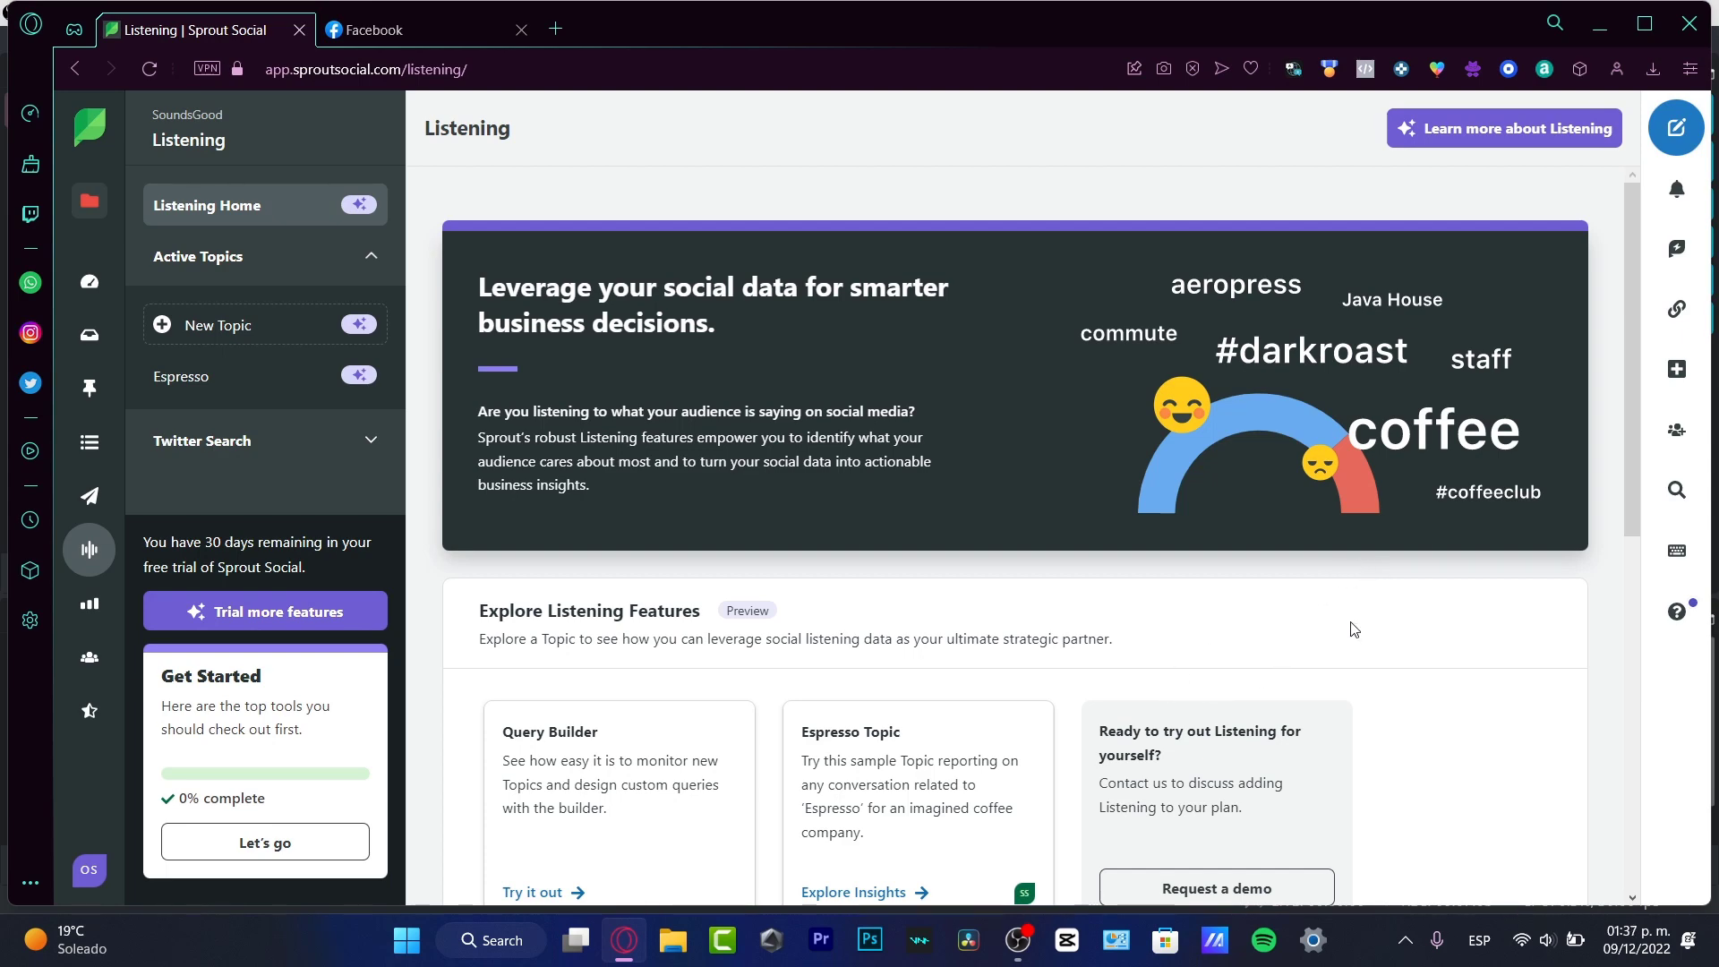
{"action": "scroll", "coordinate": [1384, 609], "scroll_direction": "down", "scroll_amount": 4}
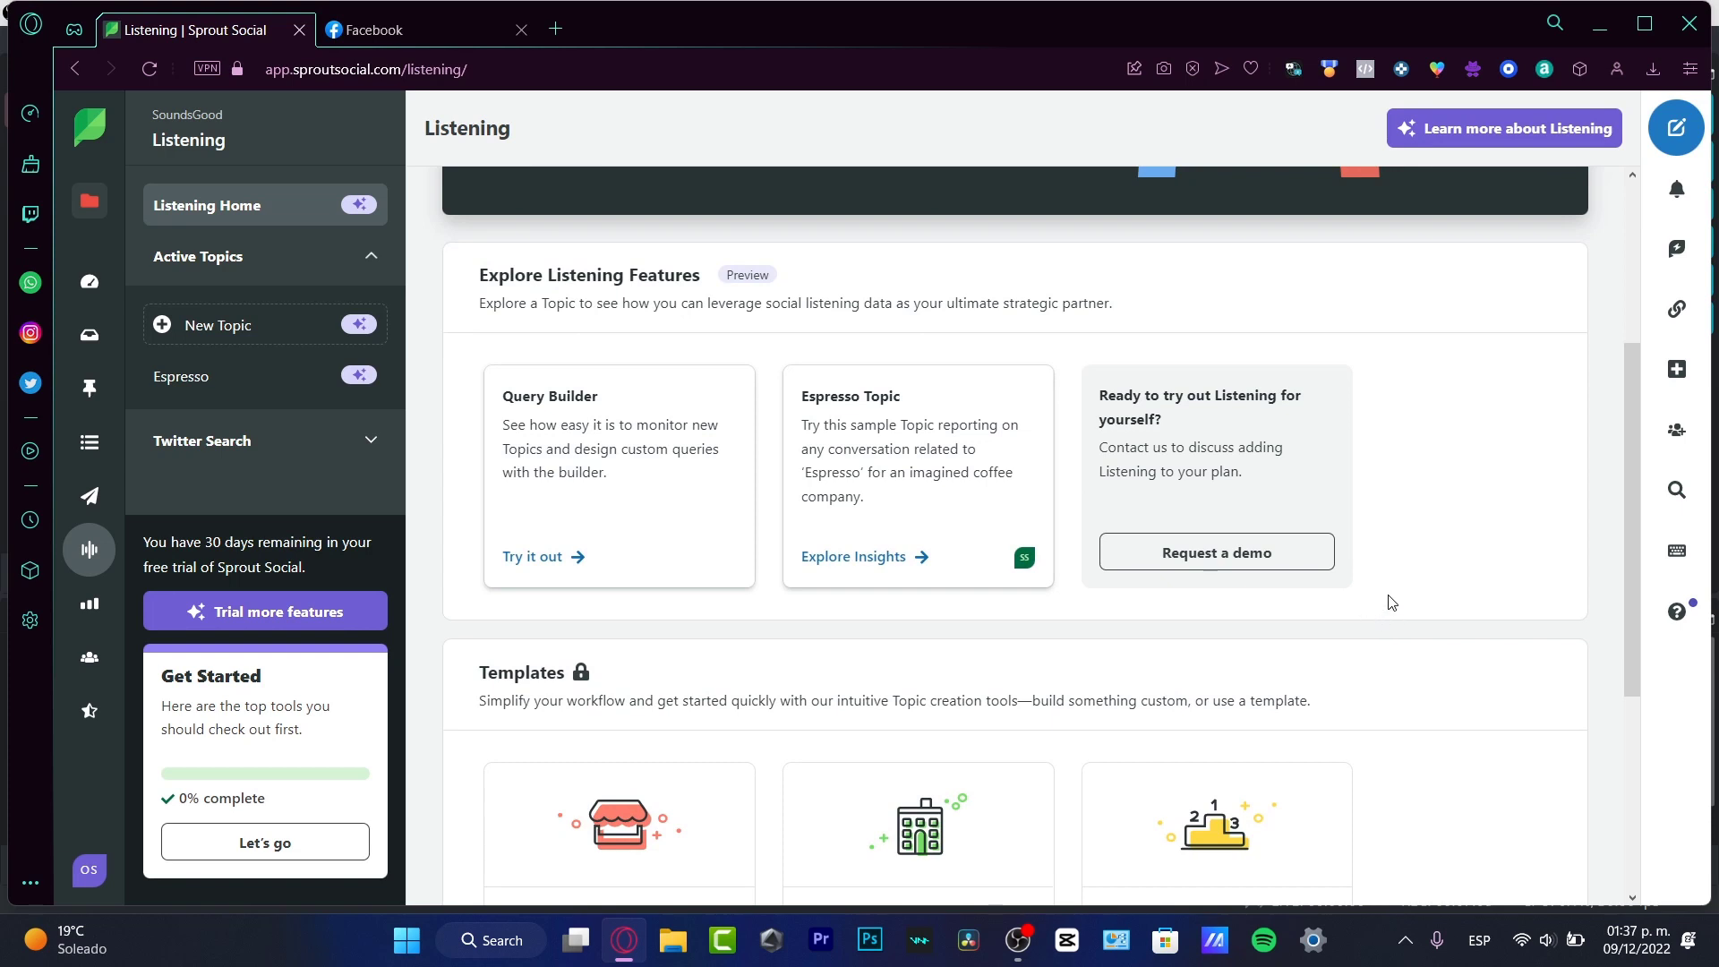
{"action": "scroll", "coordinate": [1523, 569], "scroll_direction": "down", "scroll_amount": 4}
{"action": "scroll", "coordinate": [1527, 573], "scroll_direction": "down", "scroll_amount": 1}
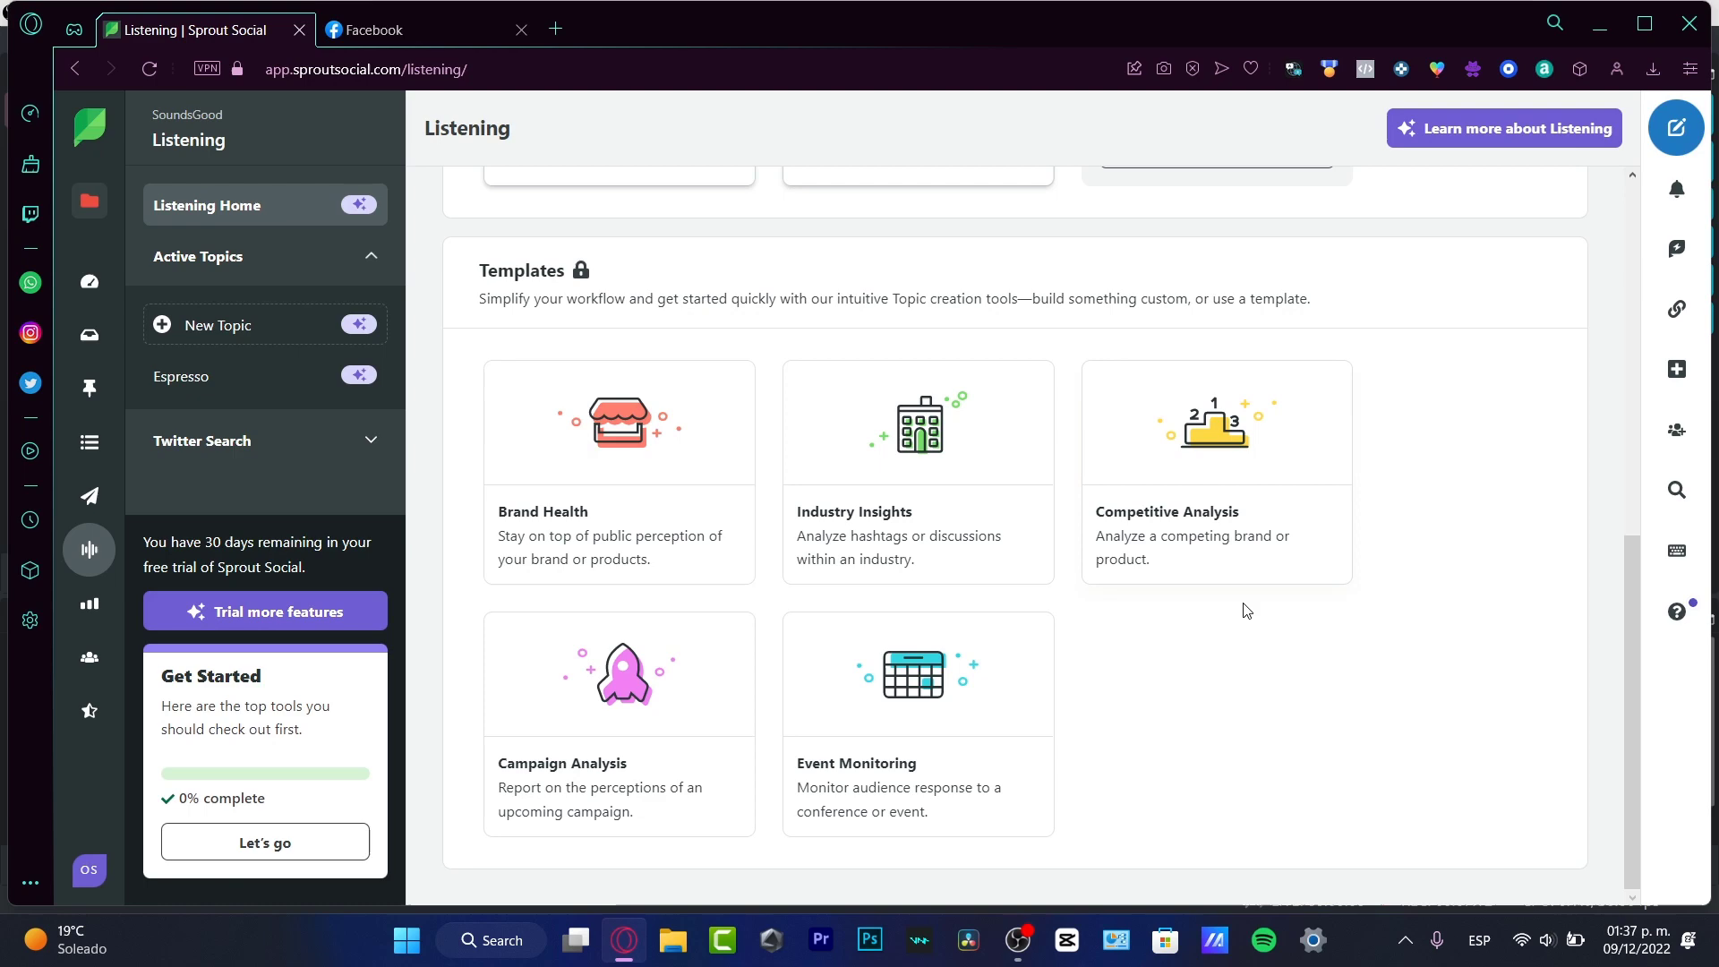
{"action": "left_click", "coordinate": [625, 719]}
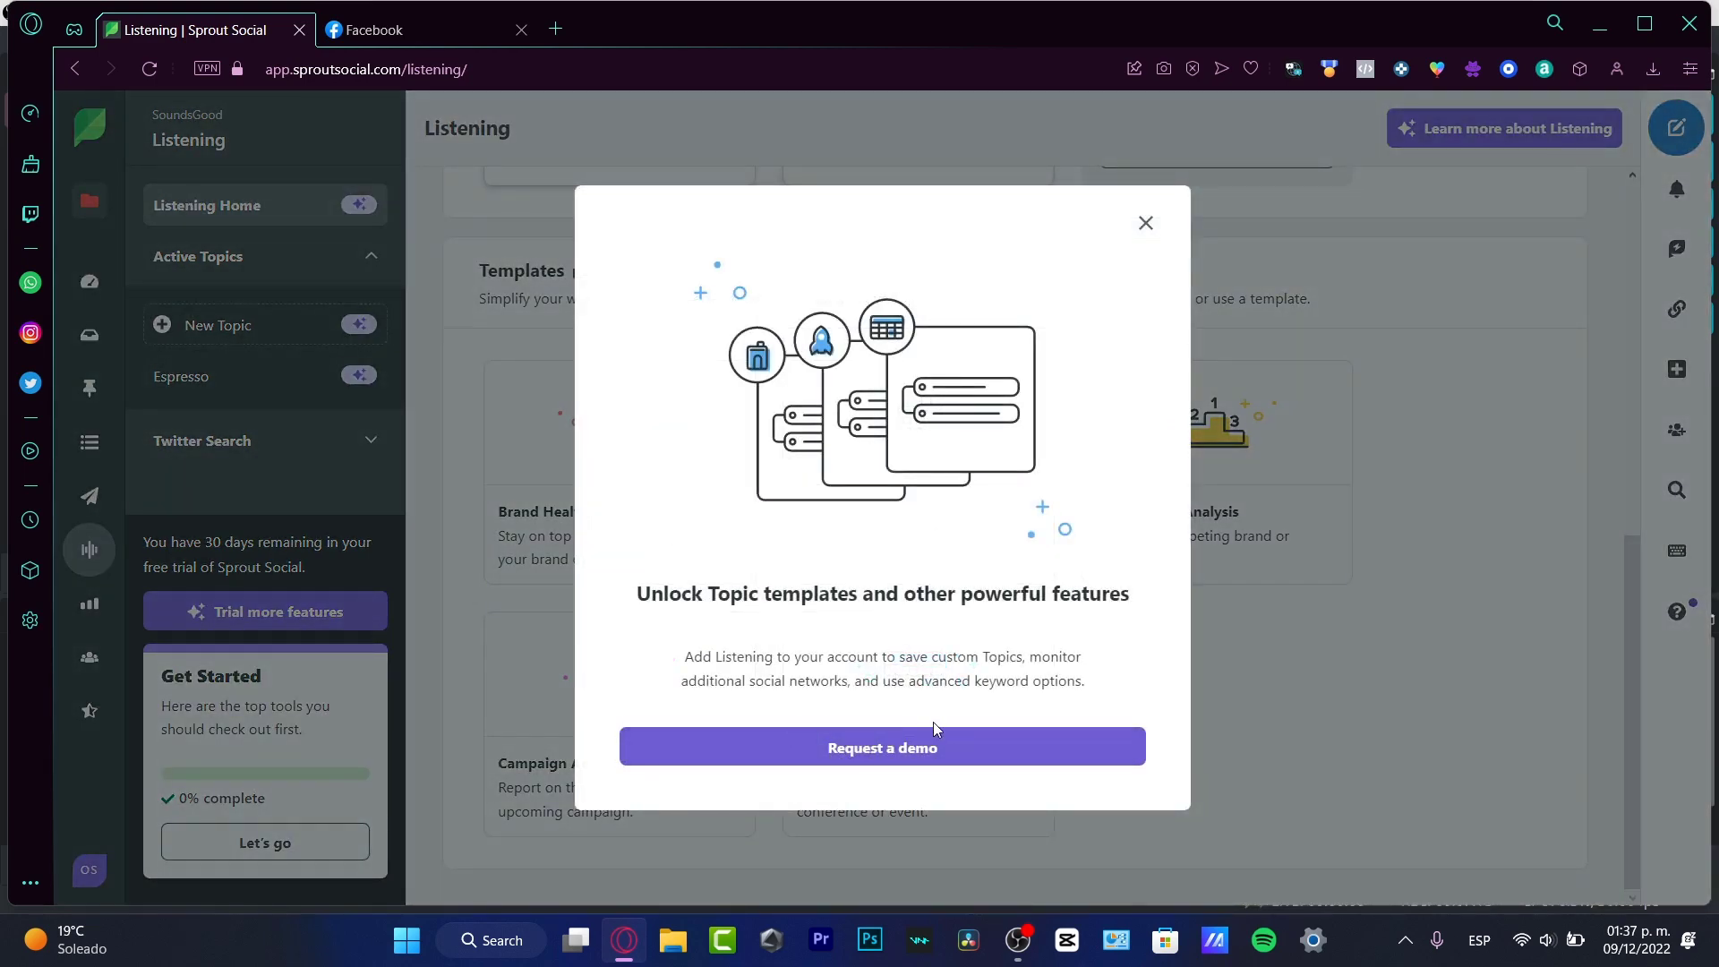
{"action": "left_click", "coordinate": [942, 757]}
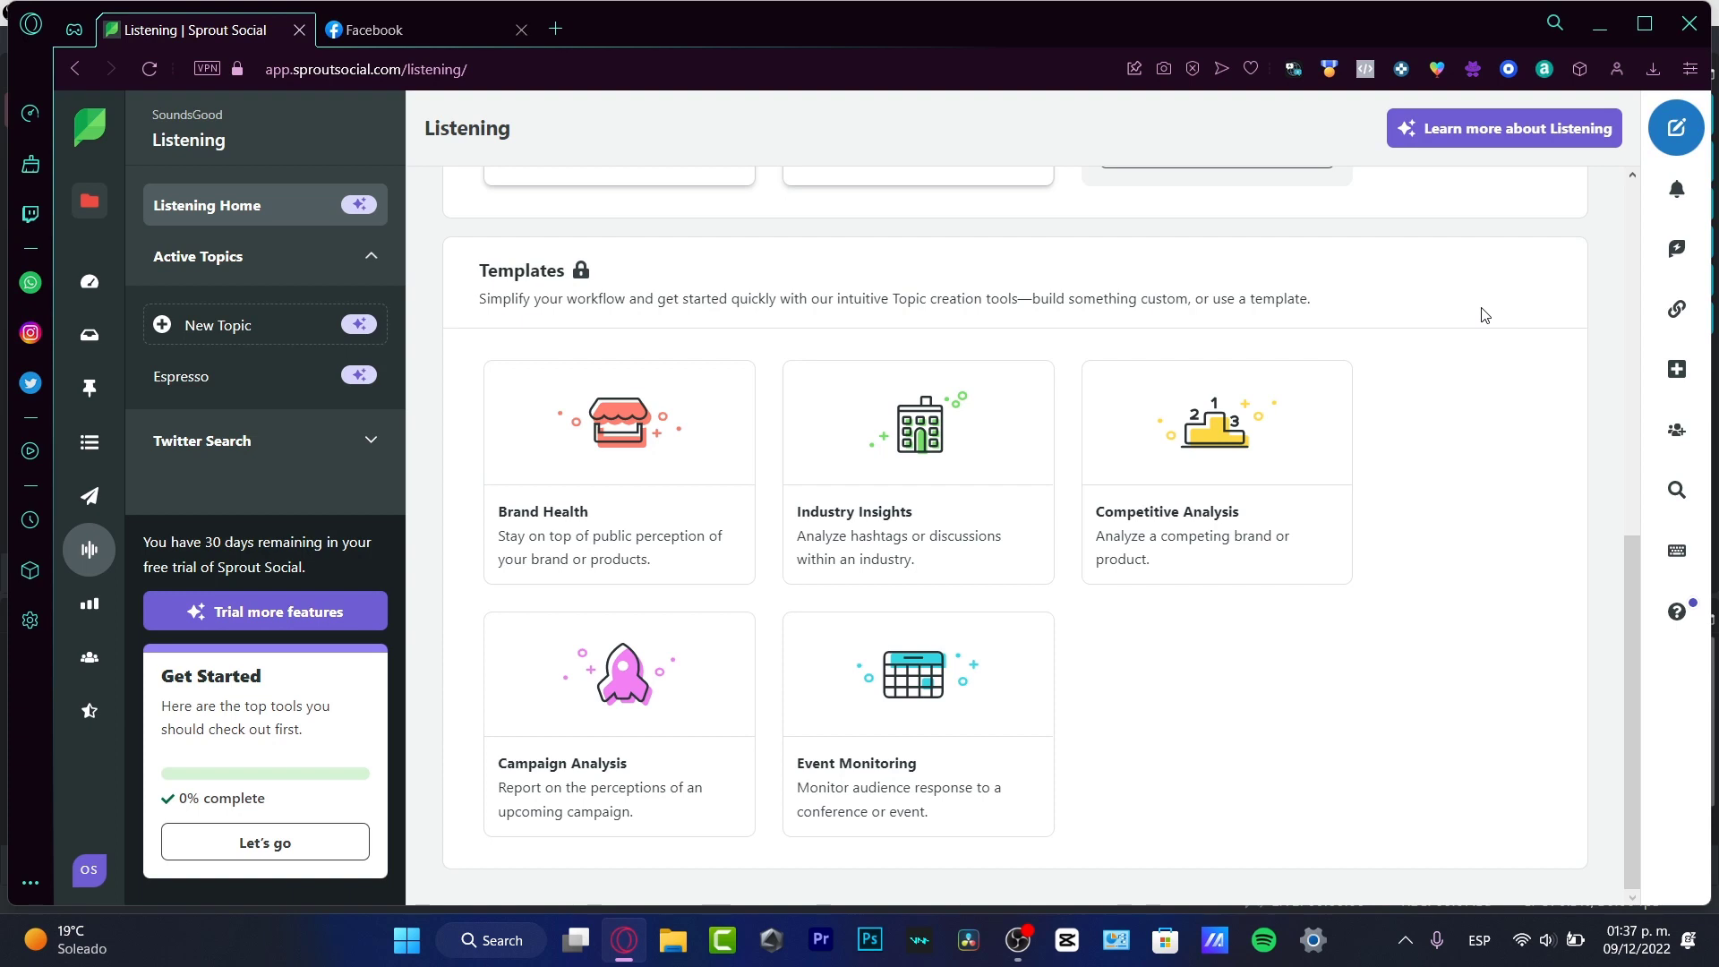
Step: Open the Espresso topic report and highlight Total Volume 726 and Potential Impressions 3.62M
{"action": "left_click", "coordinate": [268, 376]}
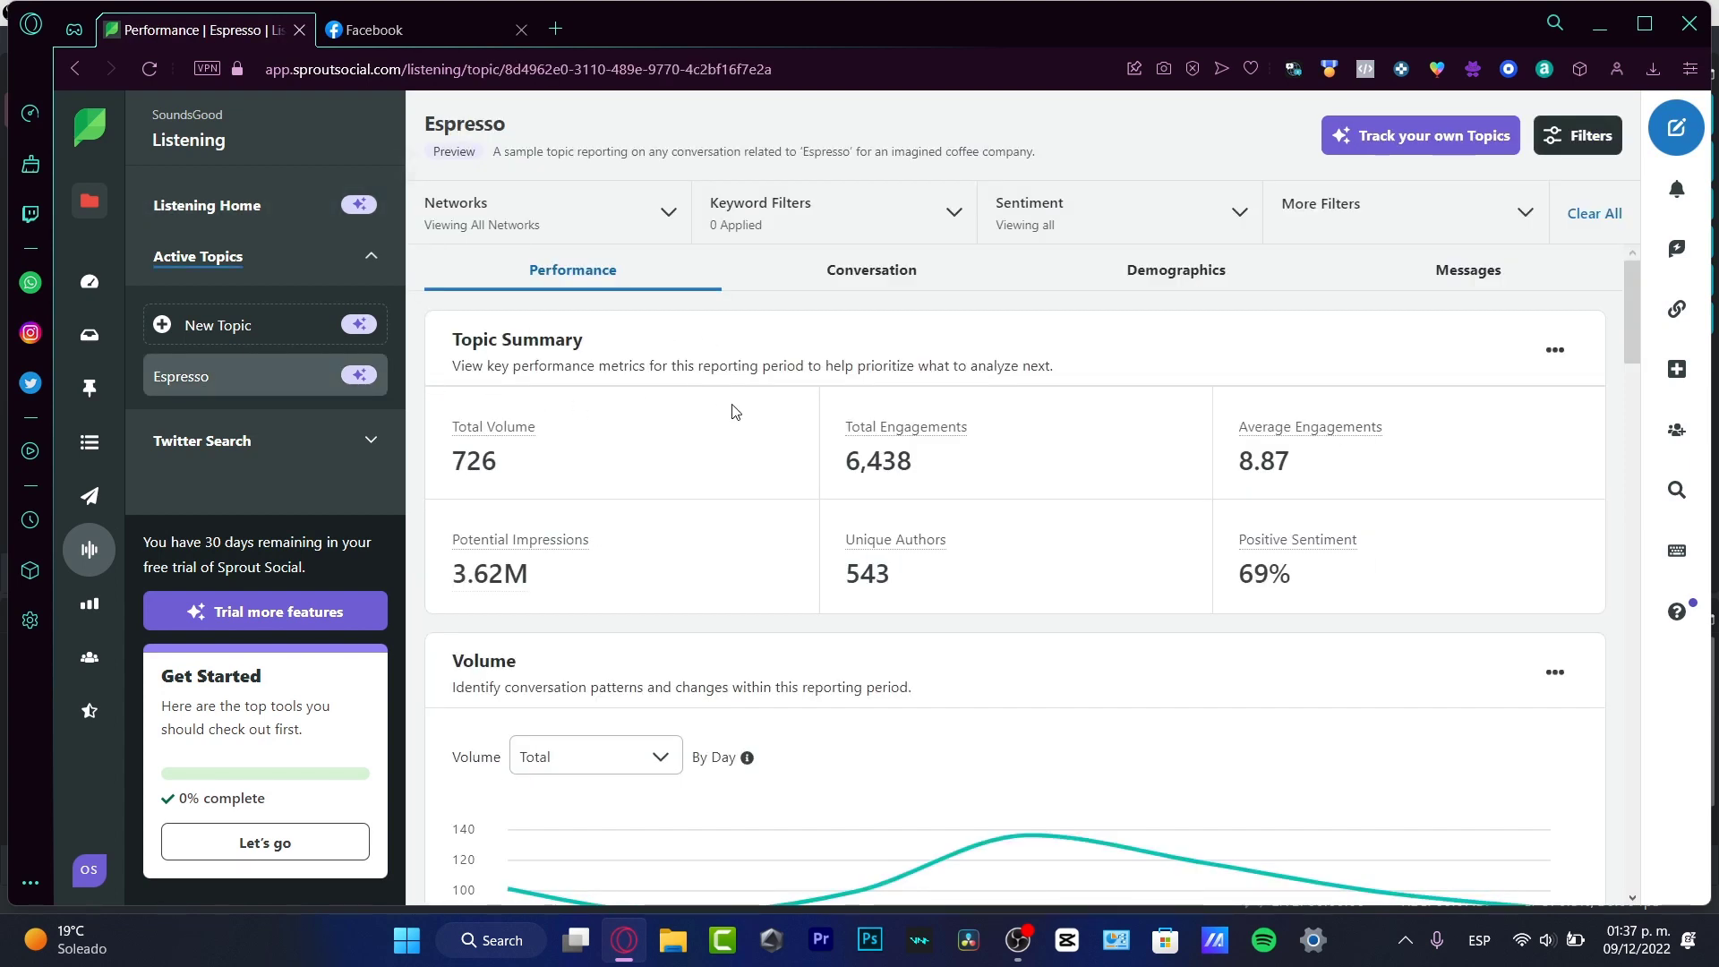
{"action": "left_click_drag", "start_coordinate": [516, 466], "coordinate": [452, 459]}
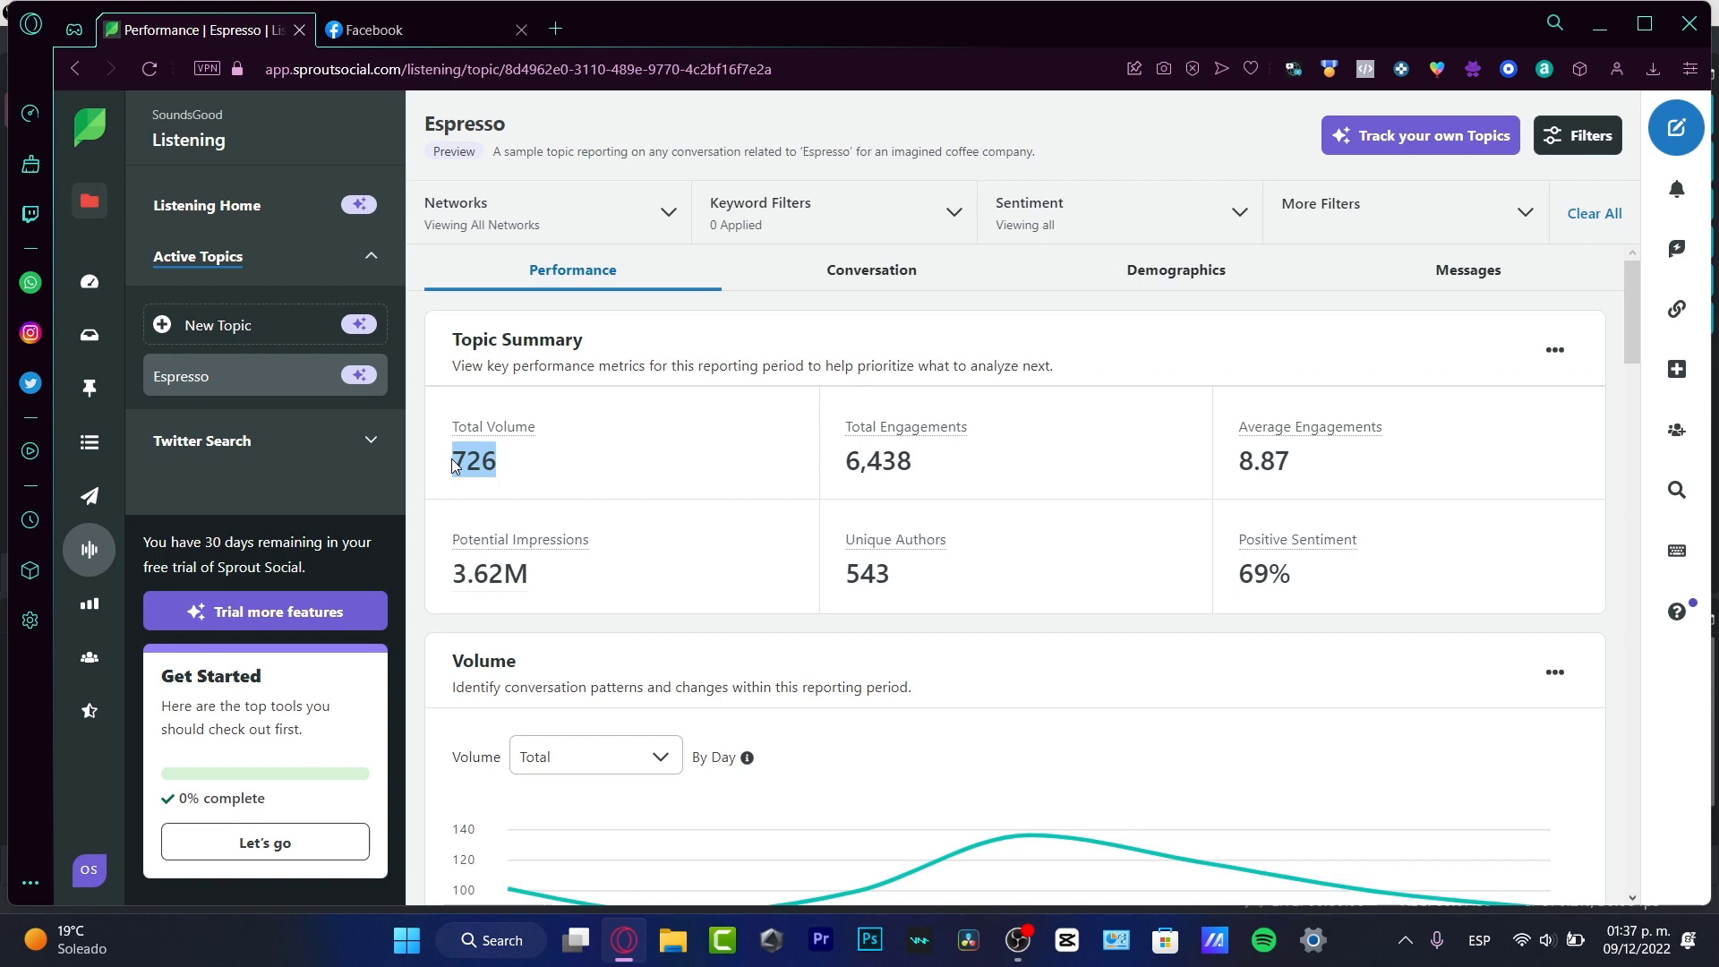
{"action": "left_click_drag", "start_coordinate": [530, 575], "coordinate": [454, 580]}
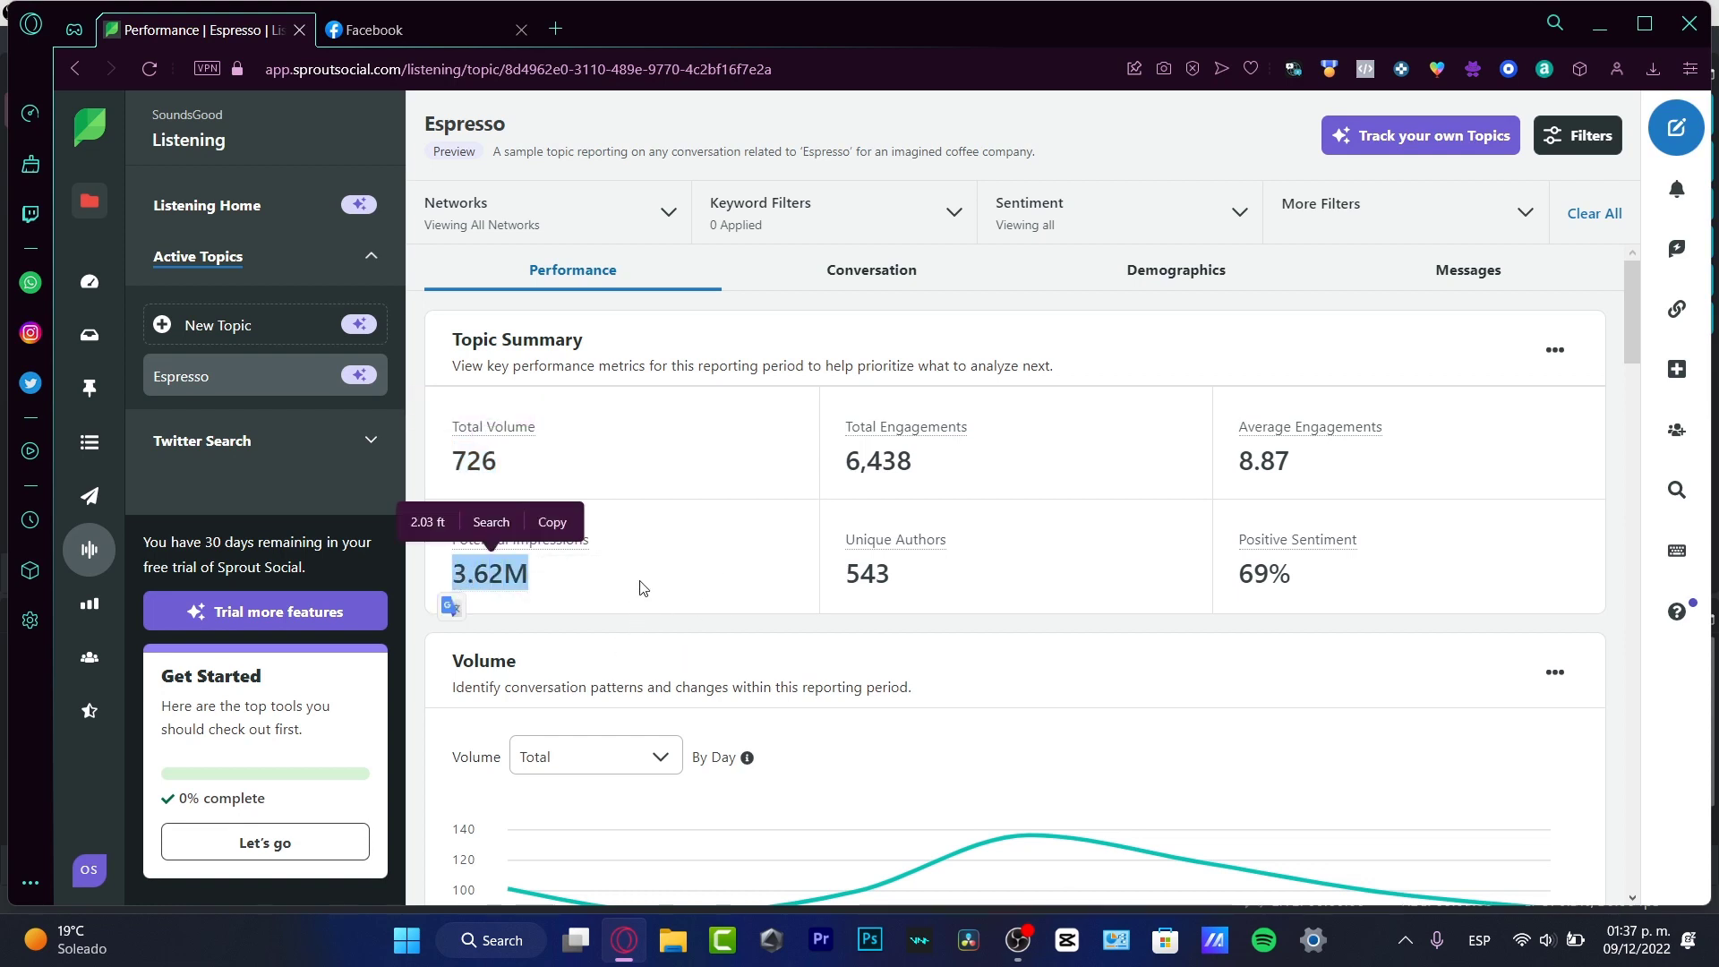
{"action": "left_click", "coordinate": [739, 579]}
{"action": "left_click_drag", "start_coordinate": [525, 147], "coordinate": [422, 122]}
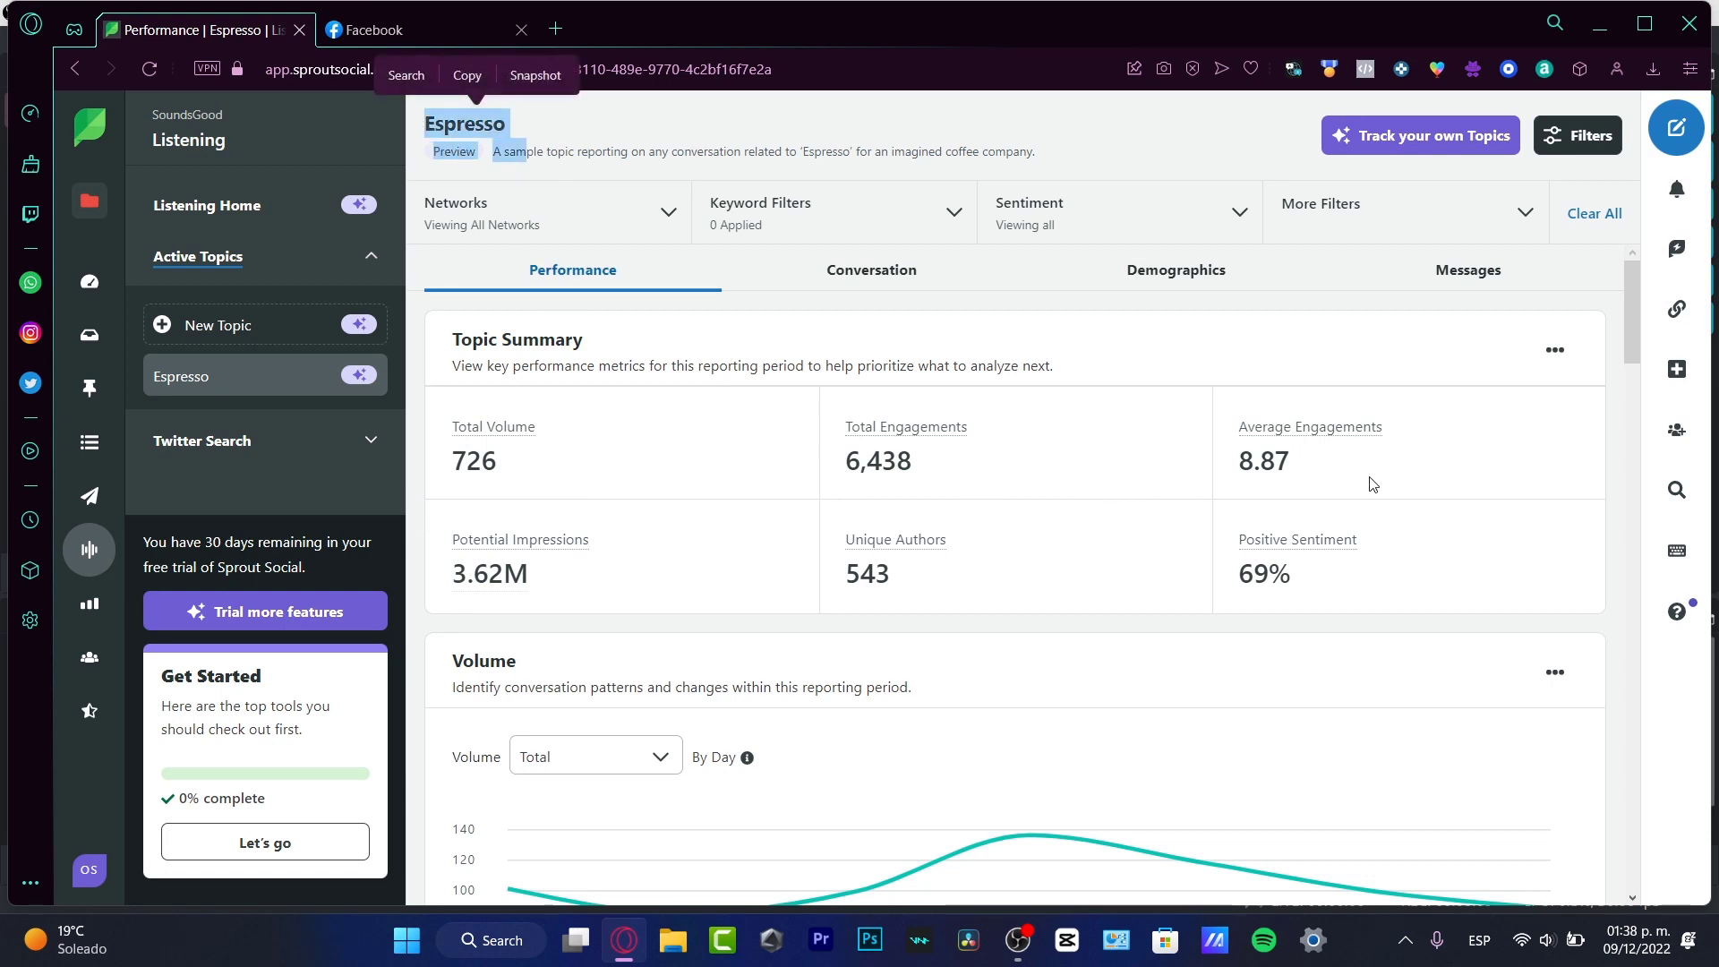
Step: Scroll down to the Potential Impressions chart and inspect its data points
{"action": "scroll", "coordinate": [1363, 489], "scroll_direction": "down", "scroll_amount": 4}
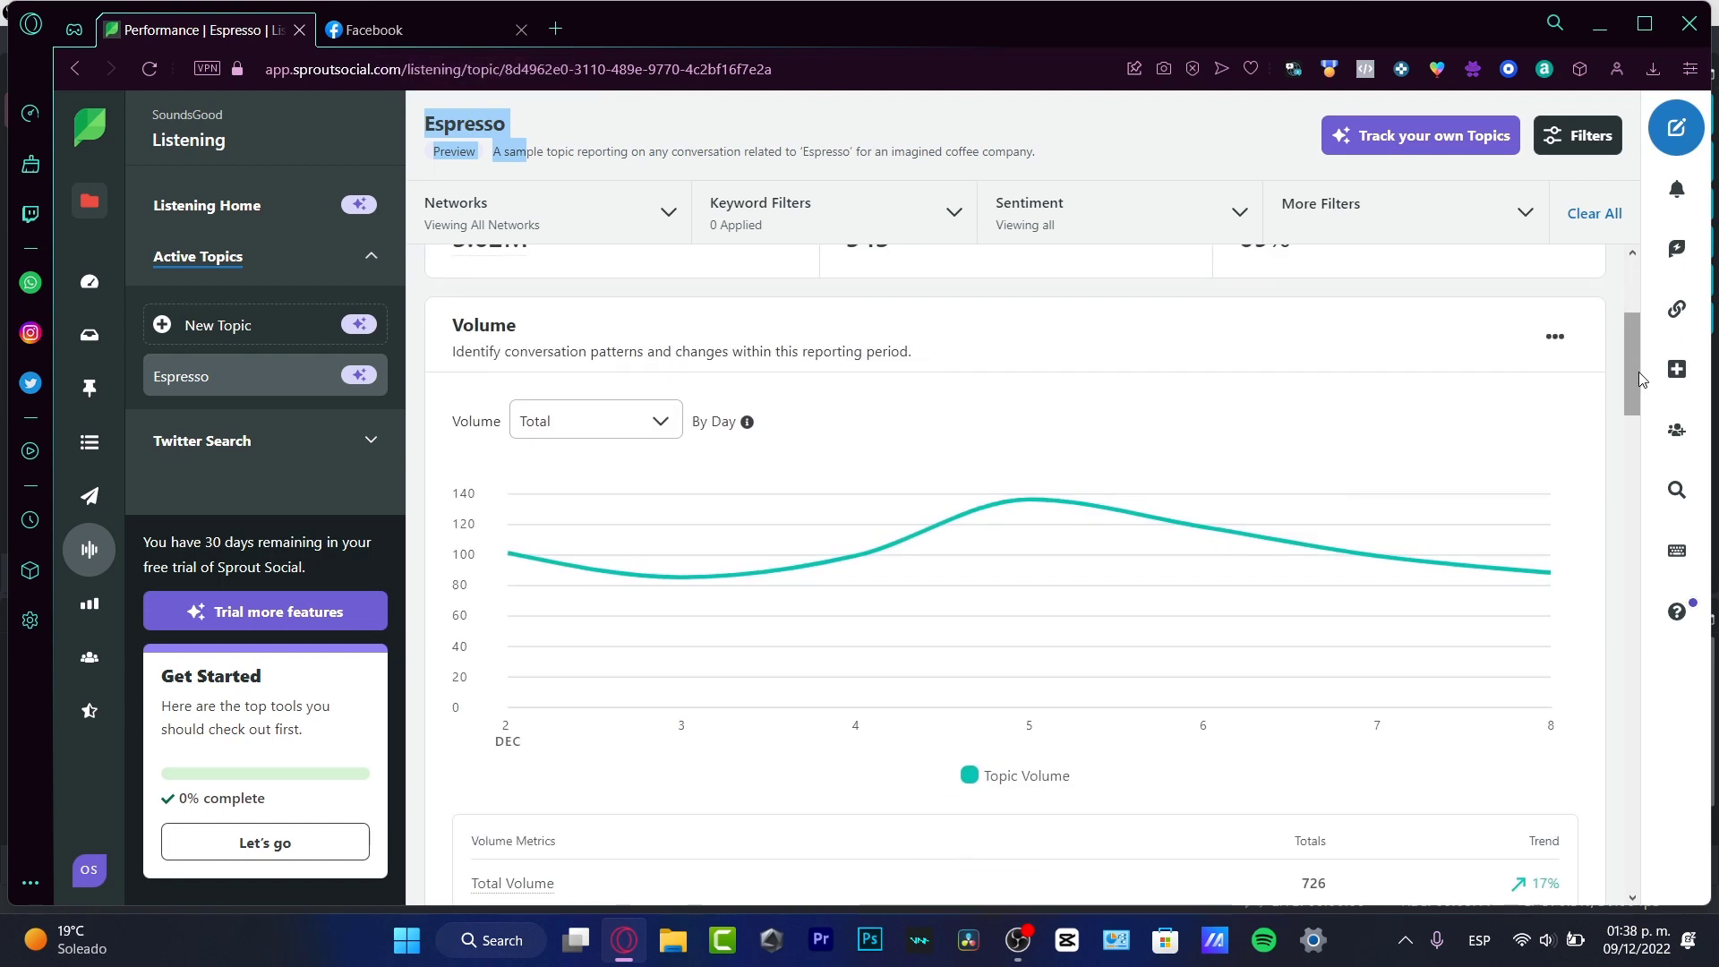
{"action": "left_click_drag", "start_coordinate": [1638, 372], "coordinate": [1701, 518]}
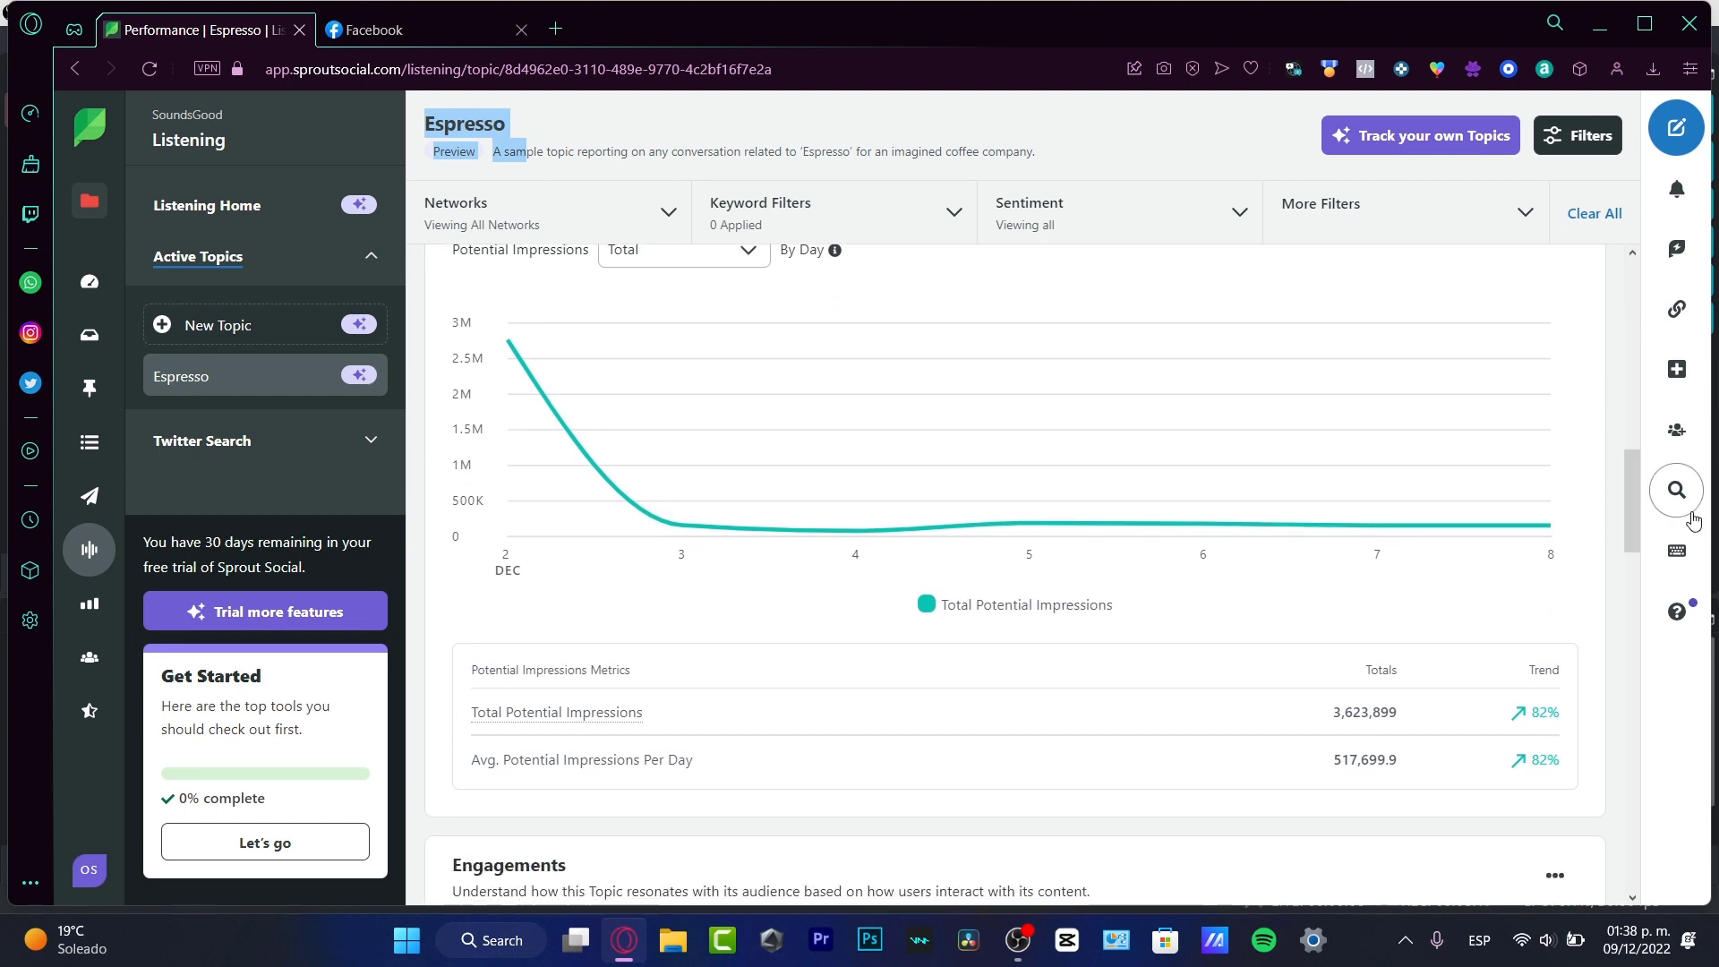
{"action": "mouse_move", "coordinate": [1389, 495]}
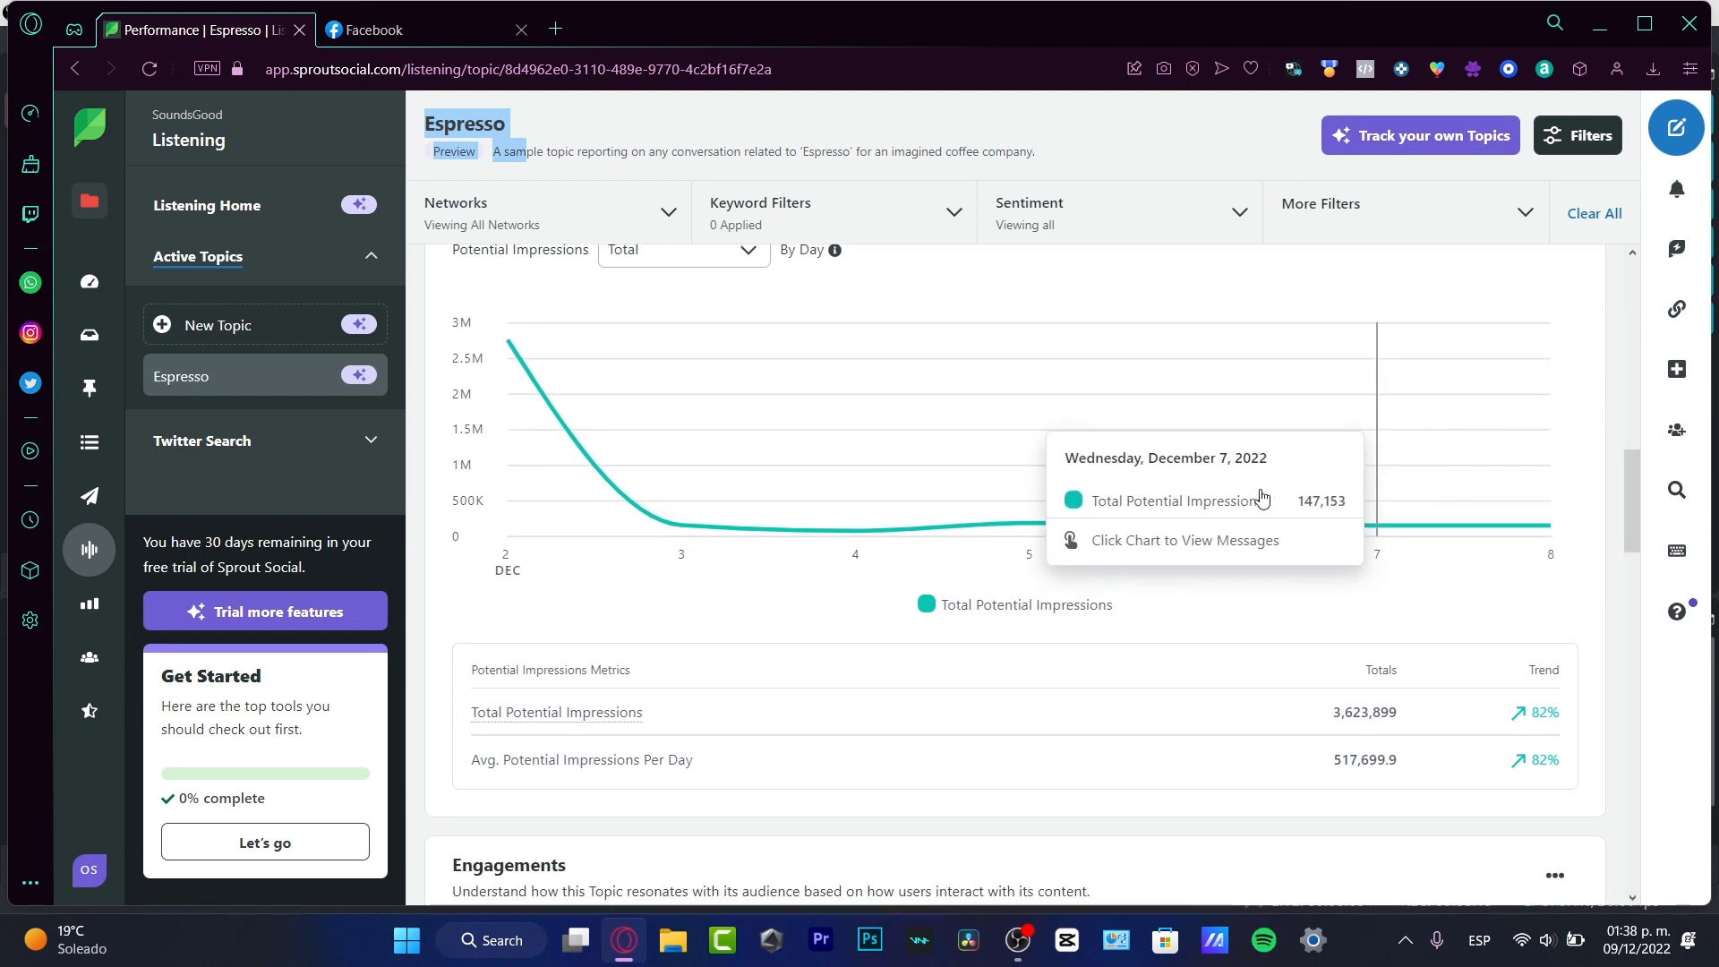
Step: Open the December 5 messages and highlight the first message's header and 15 Likes count
{"action": "left_click", "coordinate": [1029, 530]}
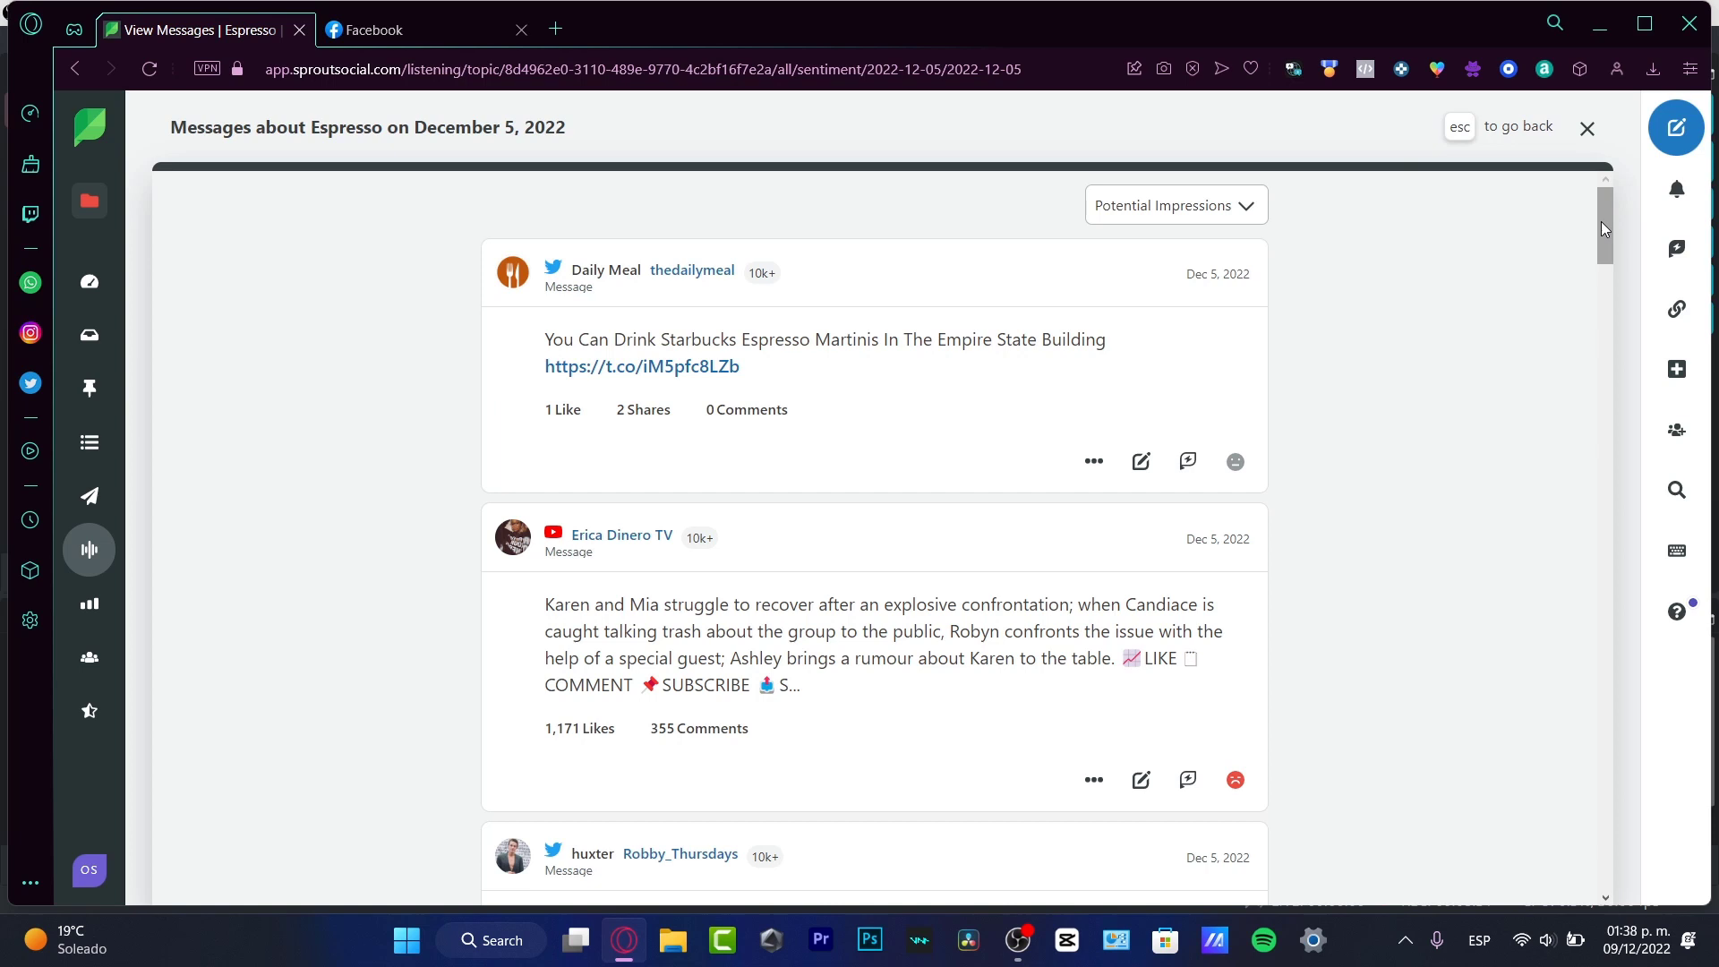
{"action": "left_click_drag", "start_coordinate": [1604, 222], "coordinate": [1625, 238]}
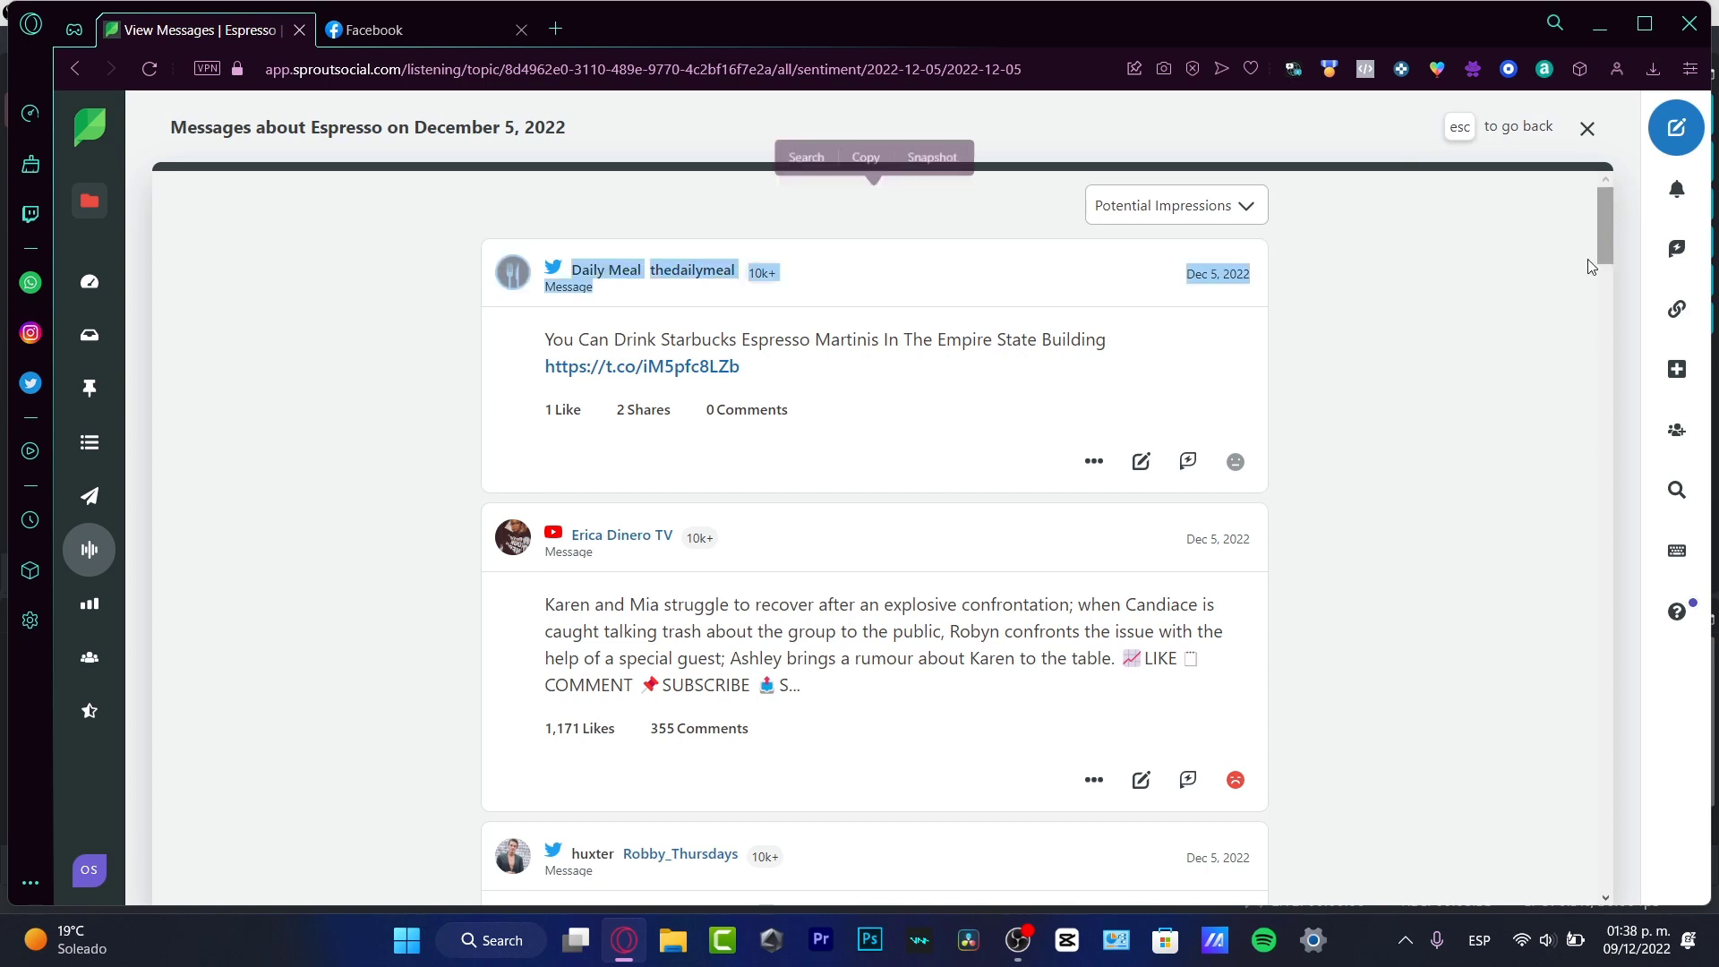
{"action": "left_click", "coordinate": [1116, 603]}
{"action": "left_click_drag", "start_coordinate": [544, 729], "coordinate": [616, 730]}
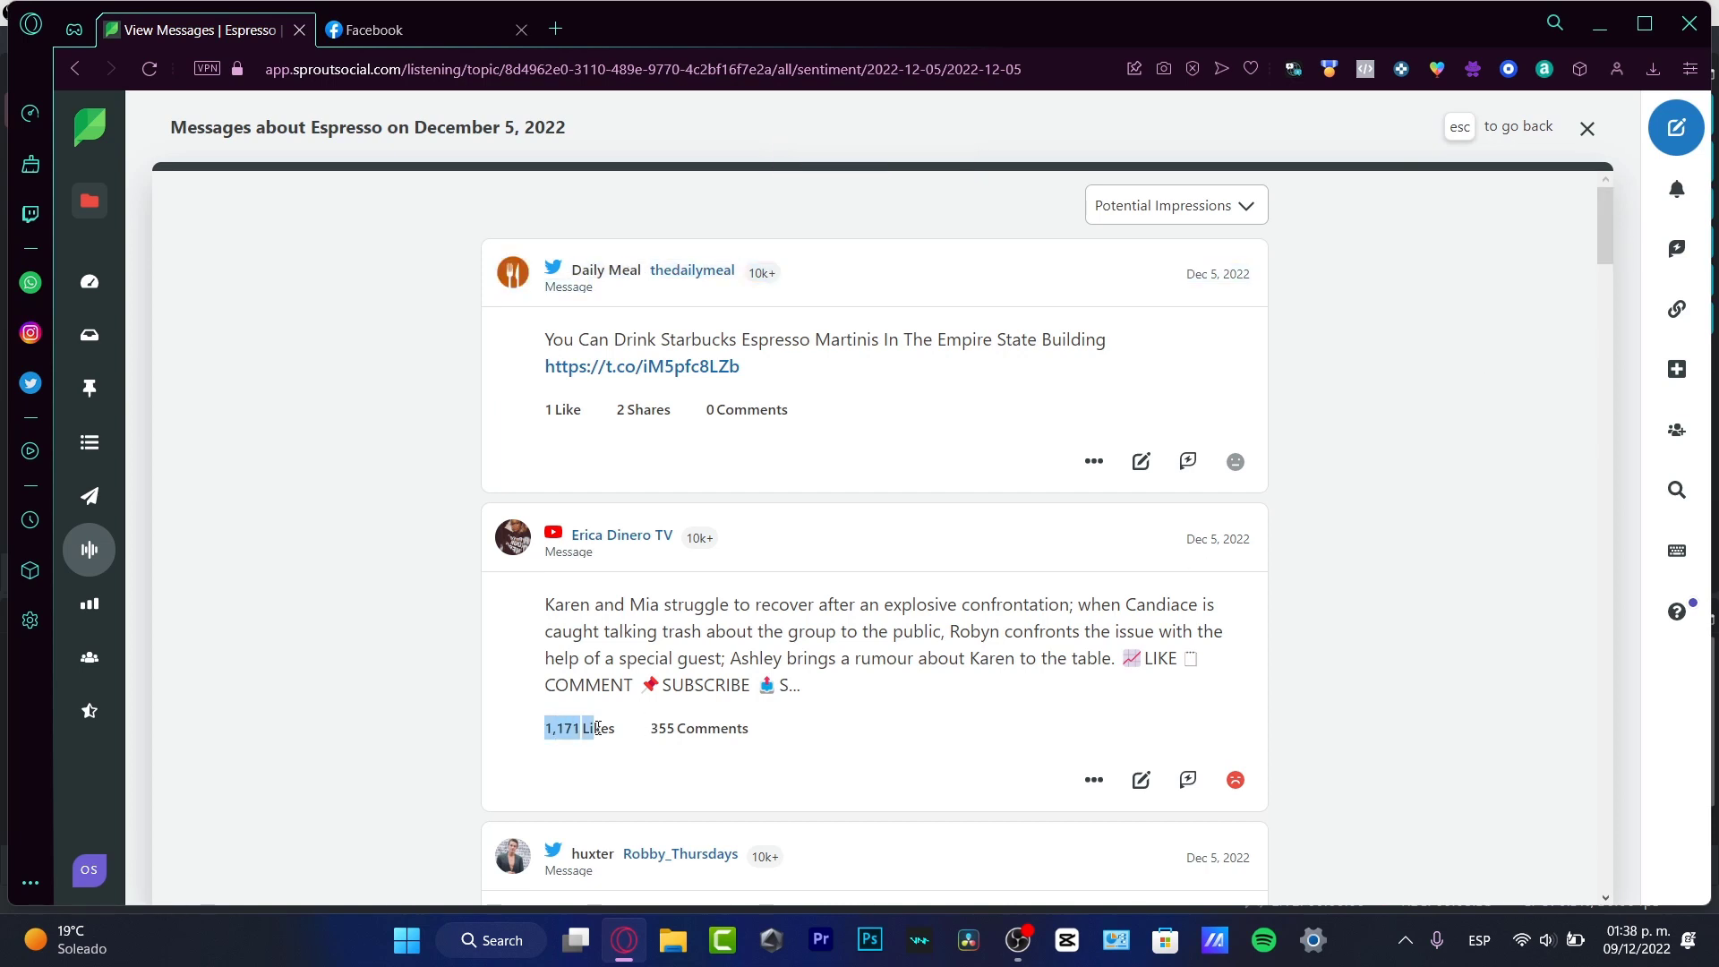
{"action": "scroll", "coordinate": [897, 644], "scroll_direction": "down", "scroll_amount": 3}
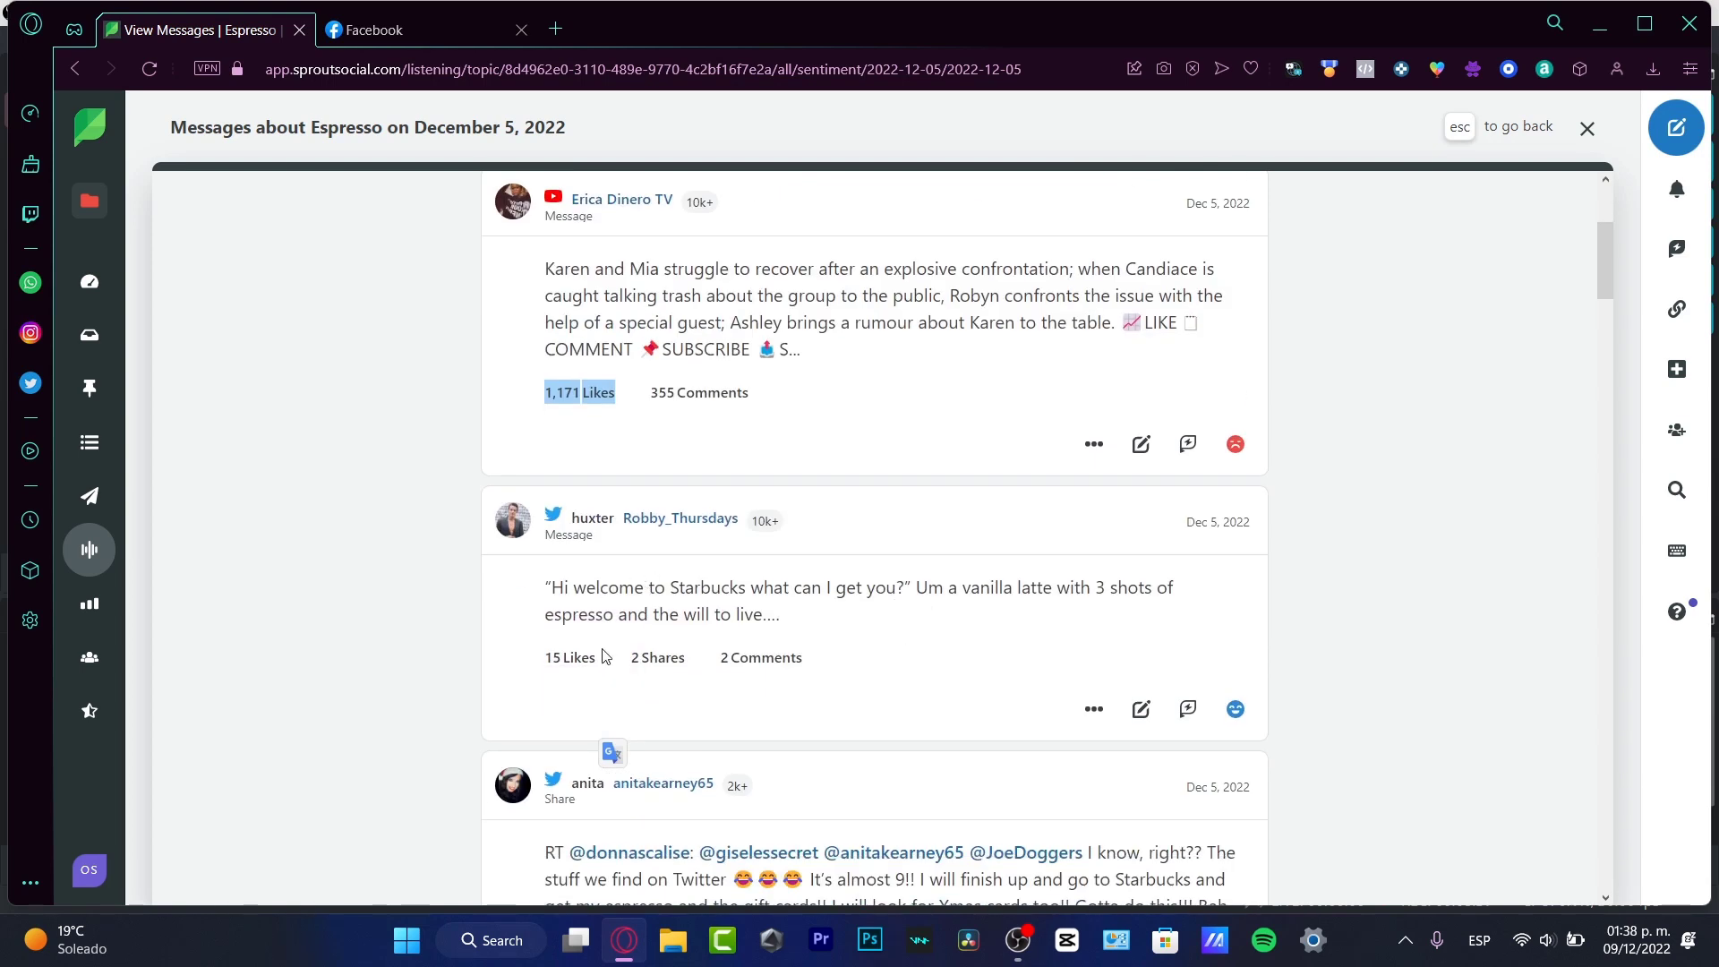
{"action": "left_click_drag", "start_coordinate": [543, 658], "coordinate": [598, 659]}
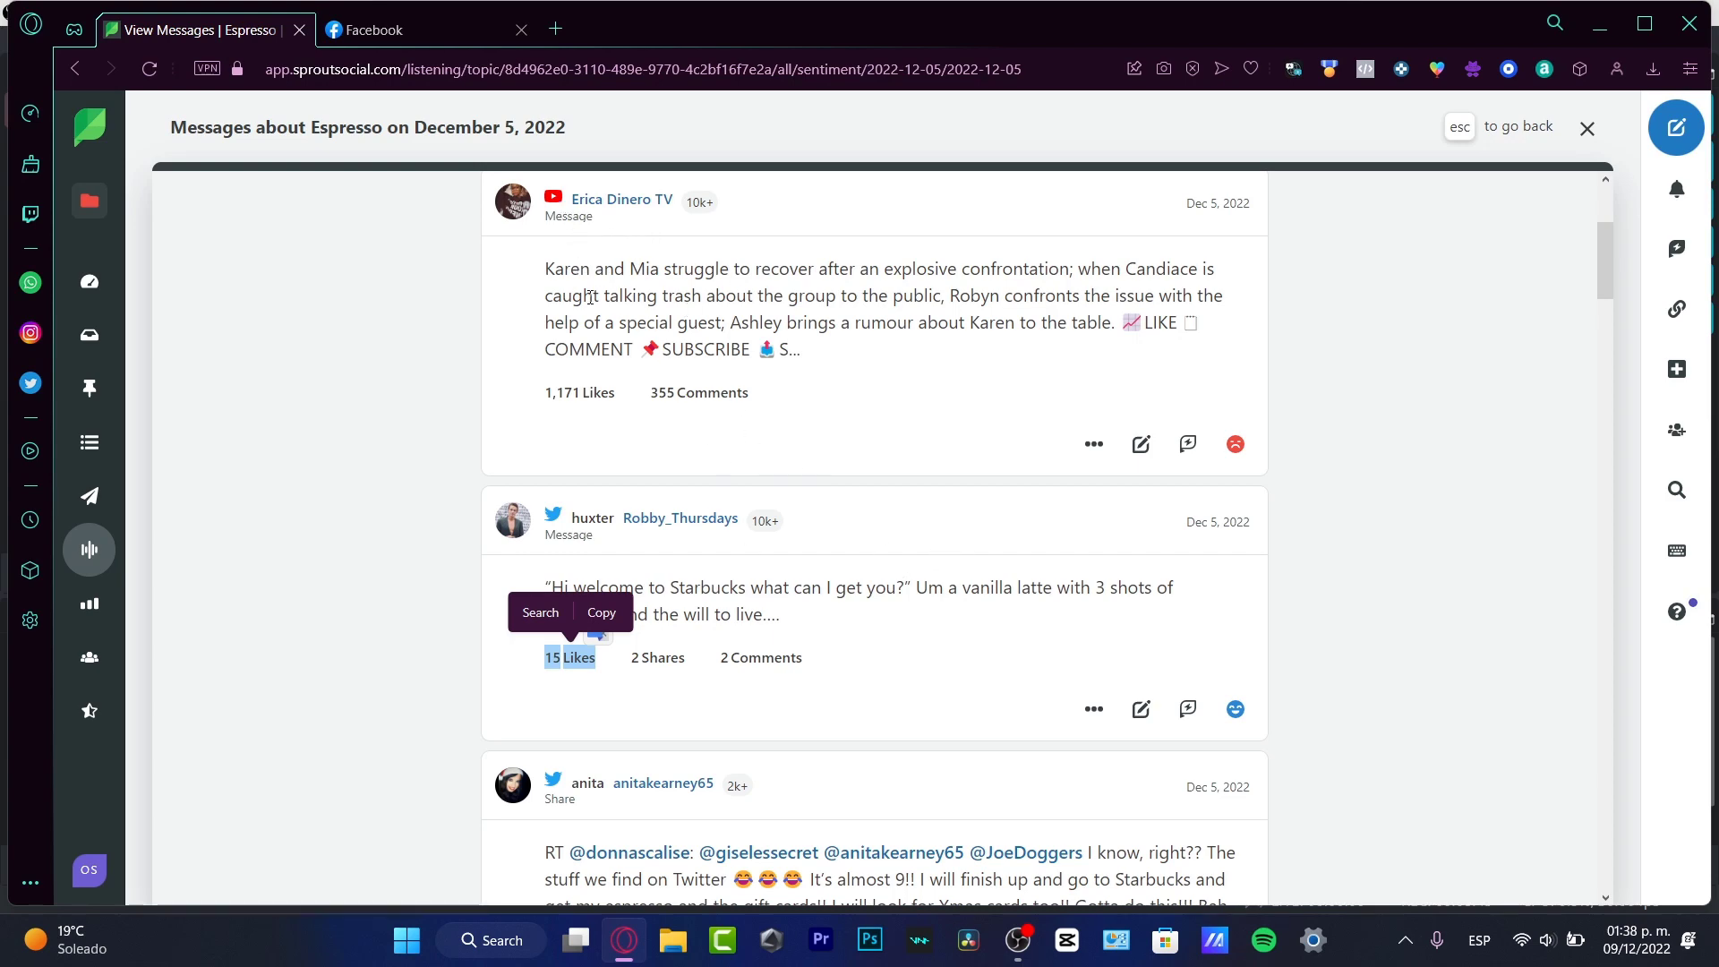
Step: Scroll through the remaining December 5 Espresso messages
{"action": "scroll", "coordinate": [583, 524], "scroll_direction": "down", "scroll_amount": 10}
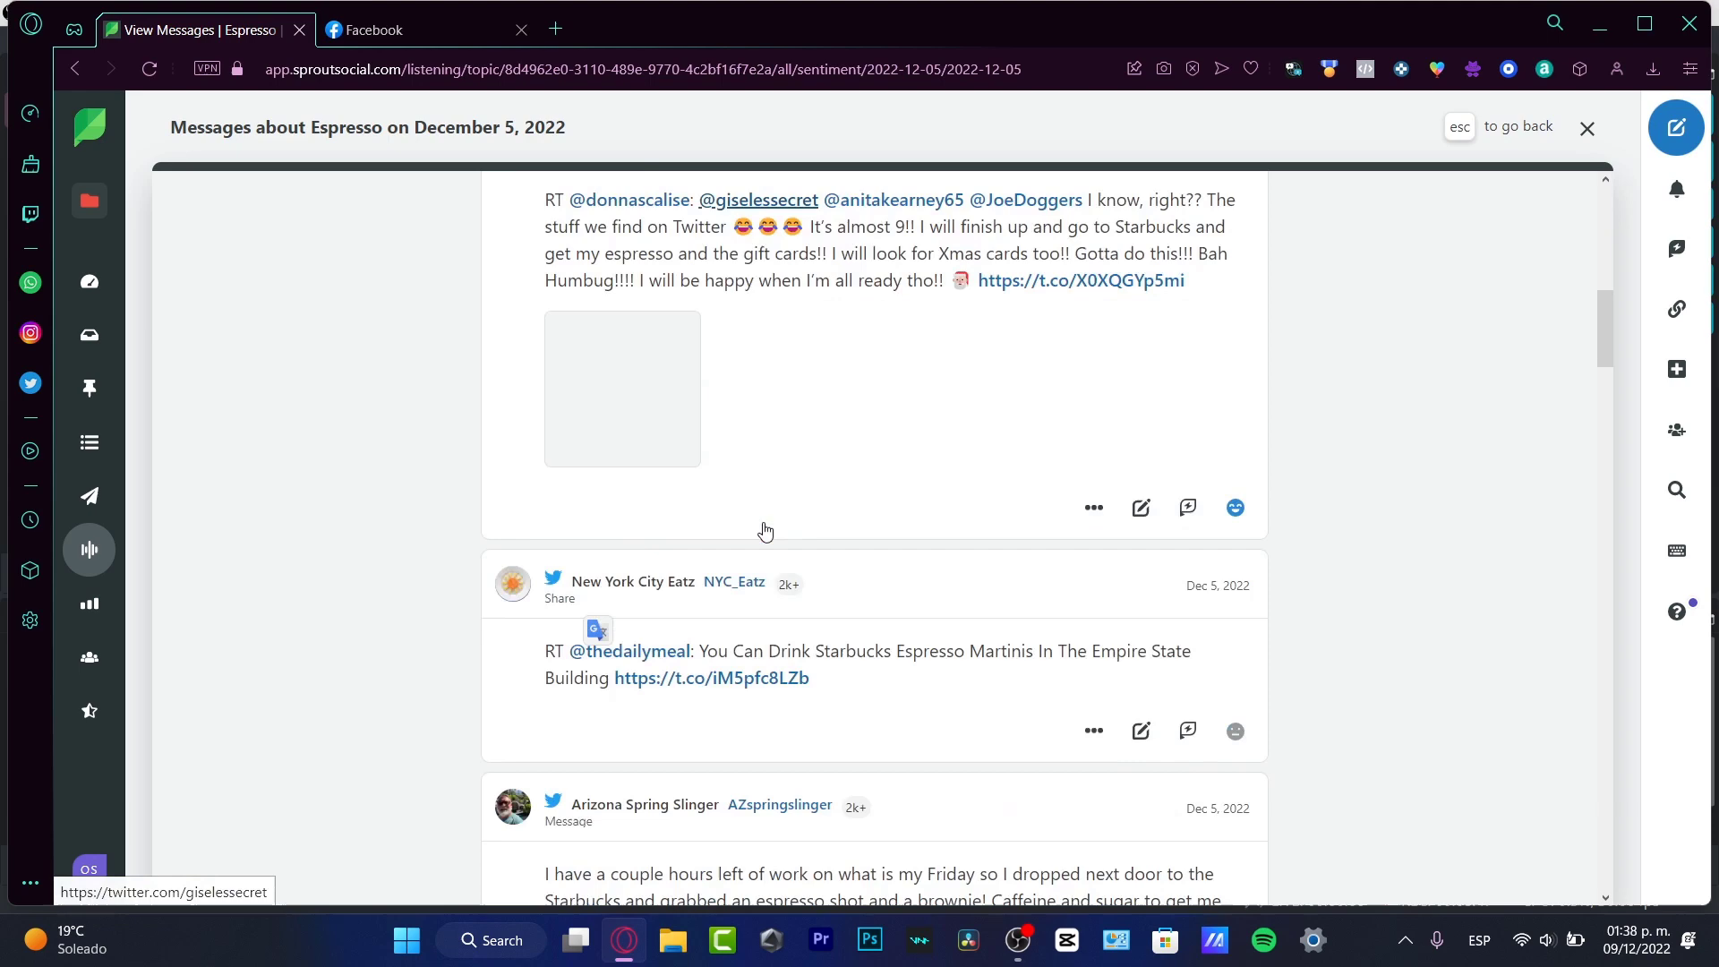
{"action": "scroll", "coordinate": [845, 430], "scroll_direction": "down", "scroll_amount": 2}
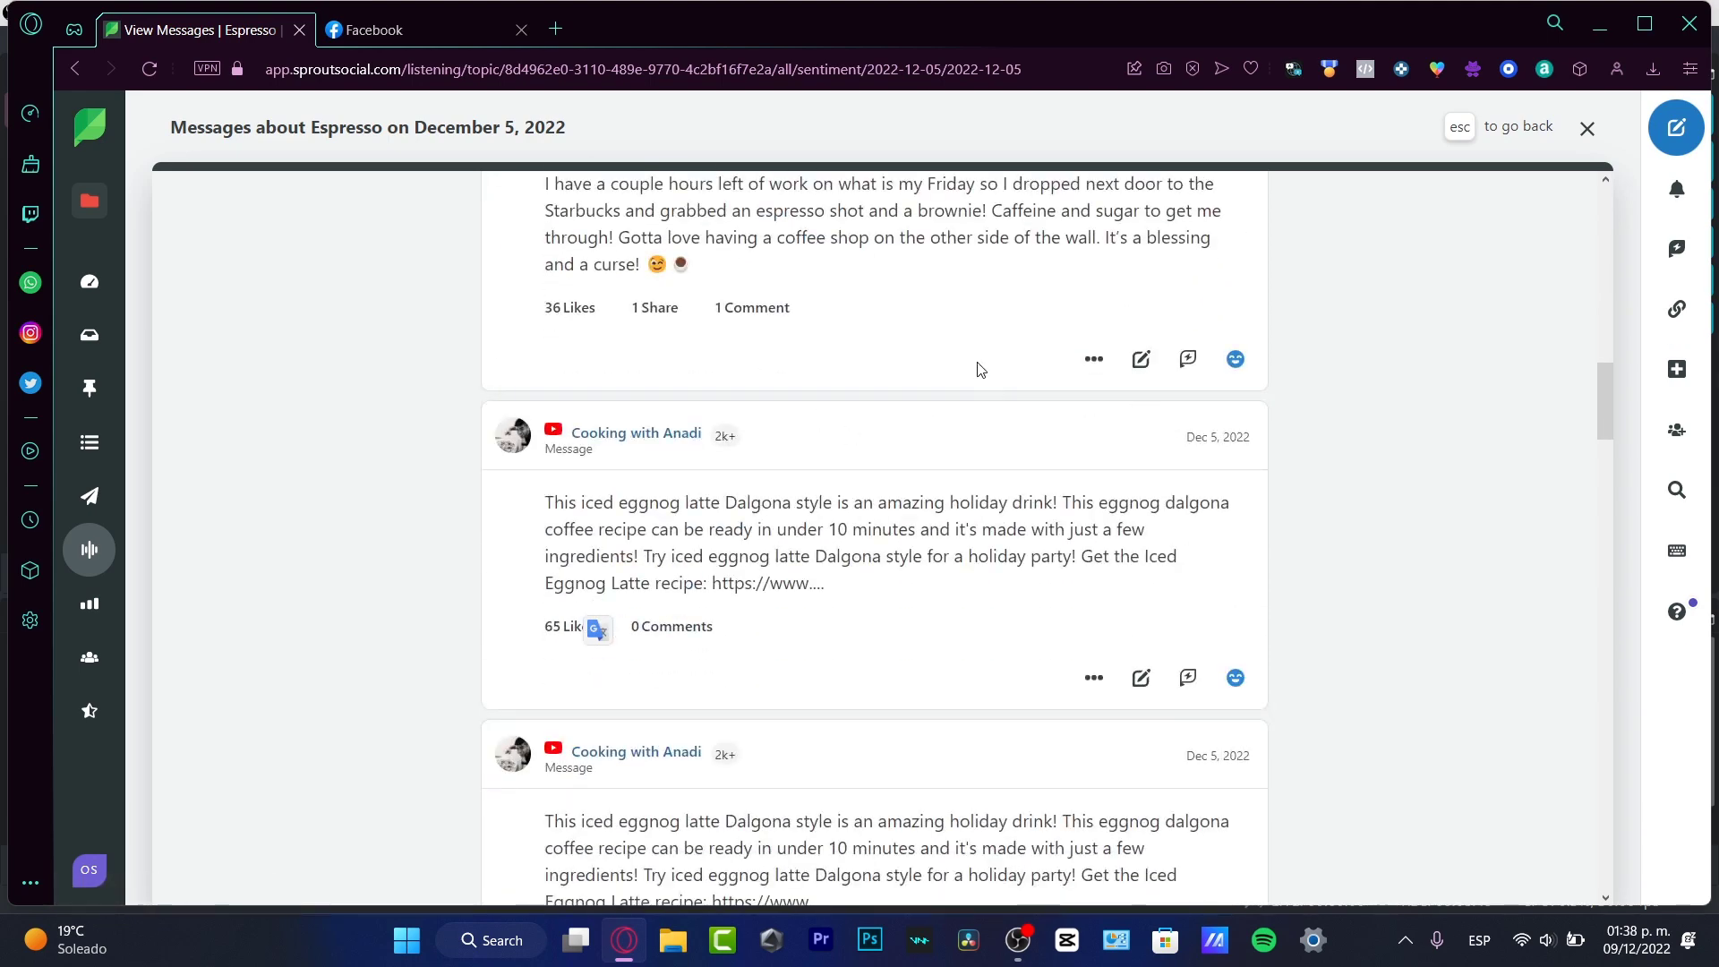
{"action": "scroll", "coordinate": [833, 439], "scroll_direction": "up", "scroll_amount": 4}
{"action": "scroll", "coordinate": [686, 508], "scroll_direction": "down", "scroll_amount": 8}
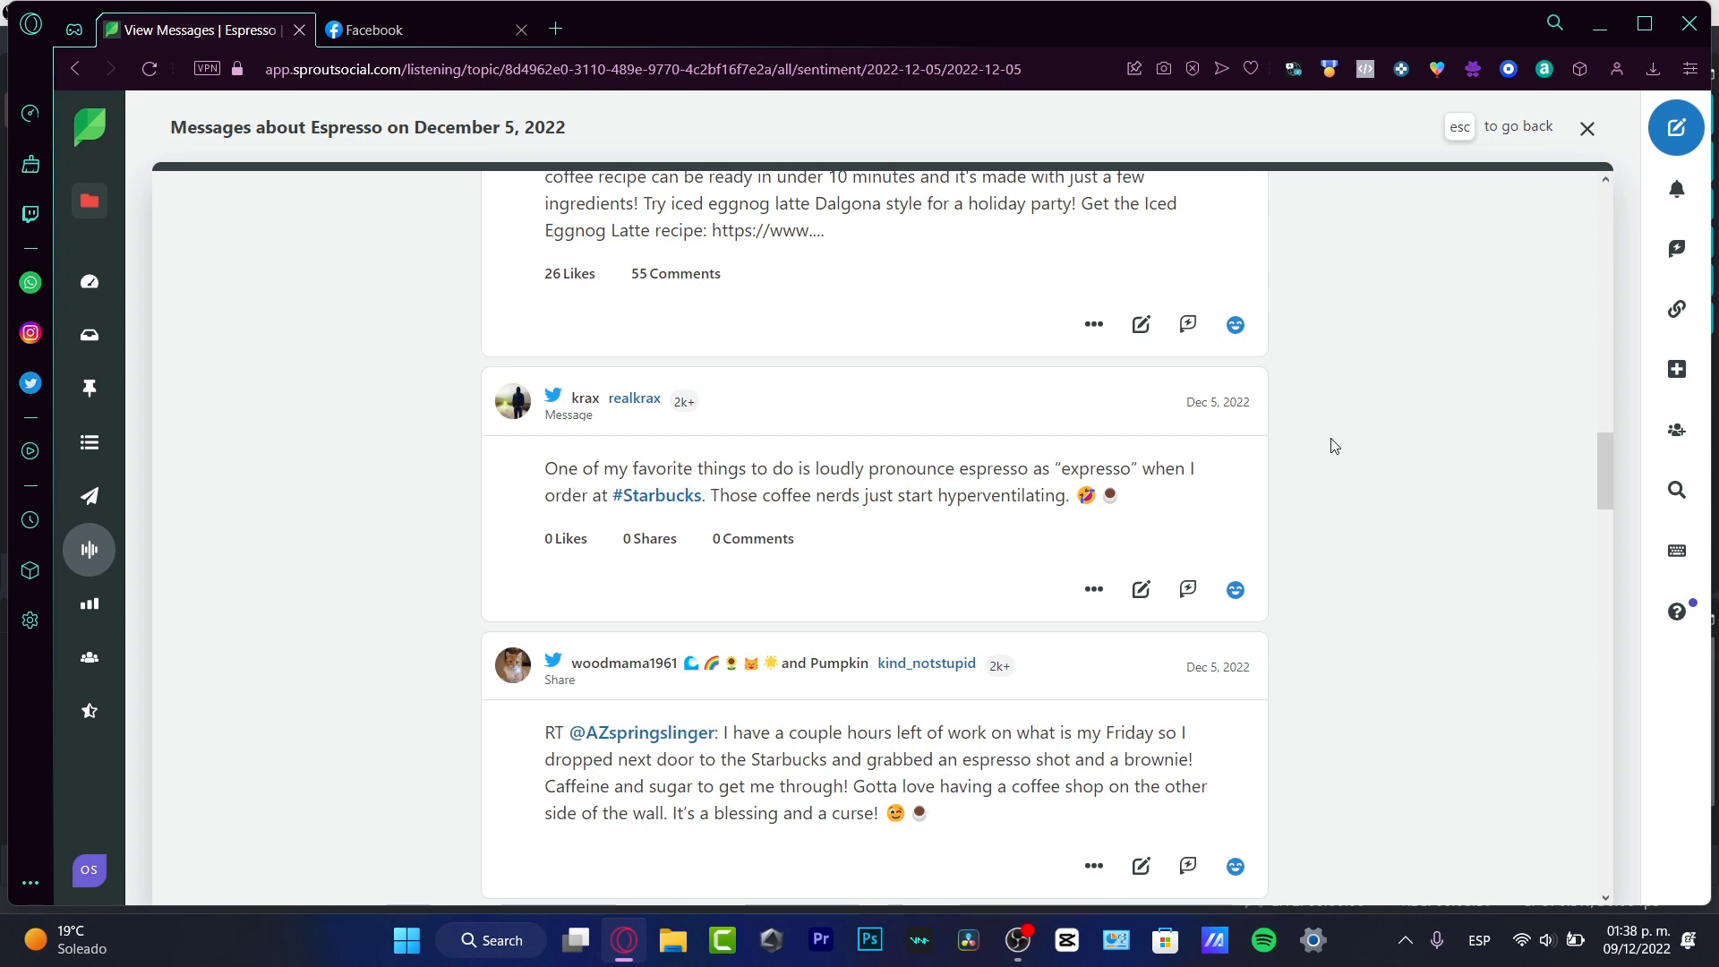
{"action": "scroll", "coordinate": [1334, 445], "scroll_direction": "down", "scroll_amount": 9}
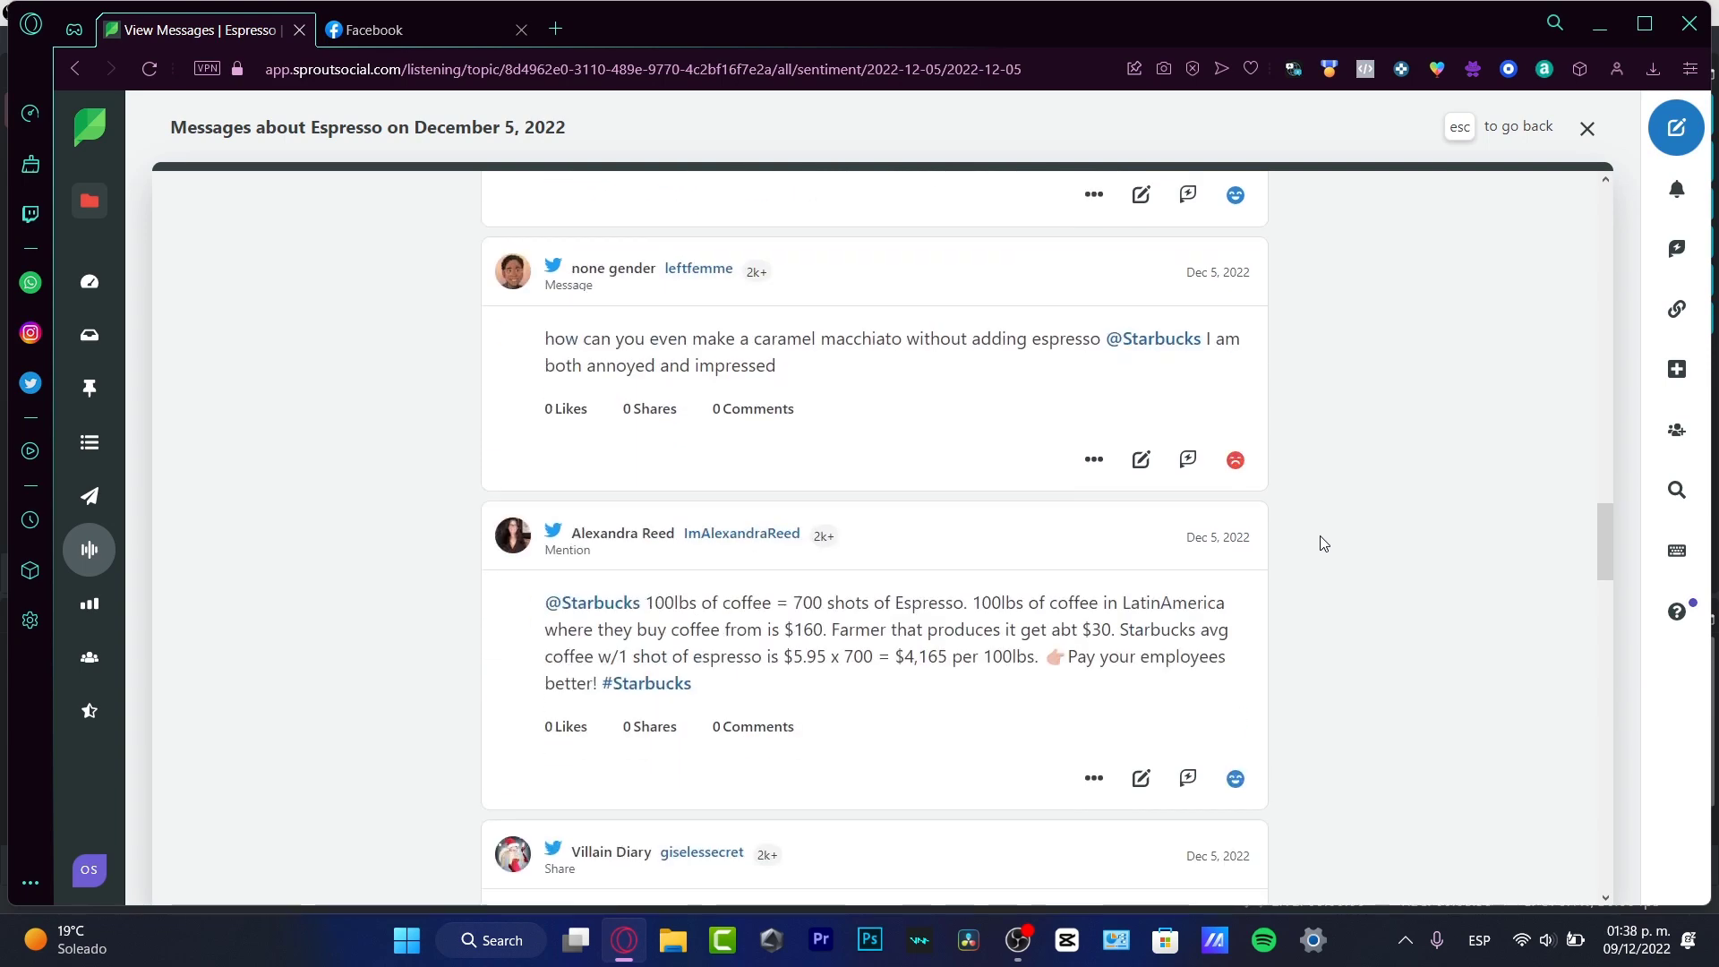
{"action": "scroll", "coordinate": [1324, 543], "scroll_direction": "down", "scroll_amount": 5}
Step: Dismiss the Smart Inbox suggestion, browse Instagram Hashtags and RSS Reader, then return to Twitter Feeds
{"action": "left_click", "coordinate": [89, 442]}
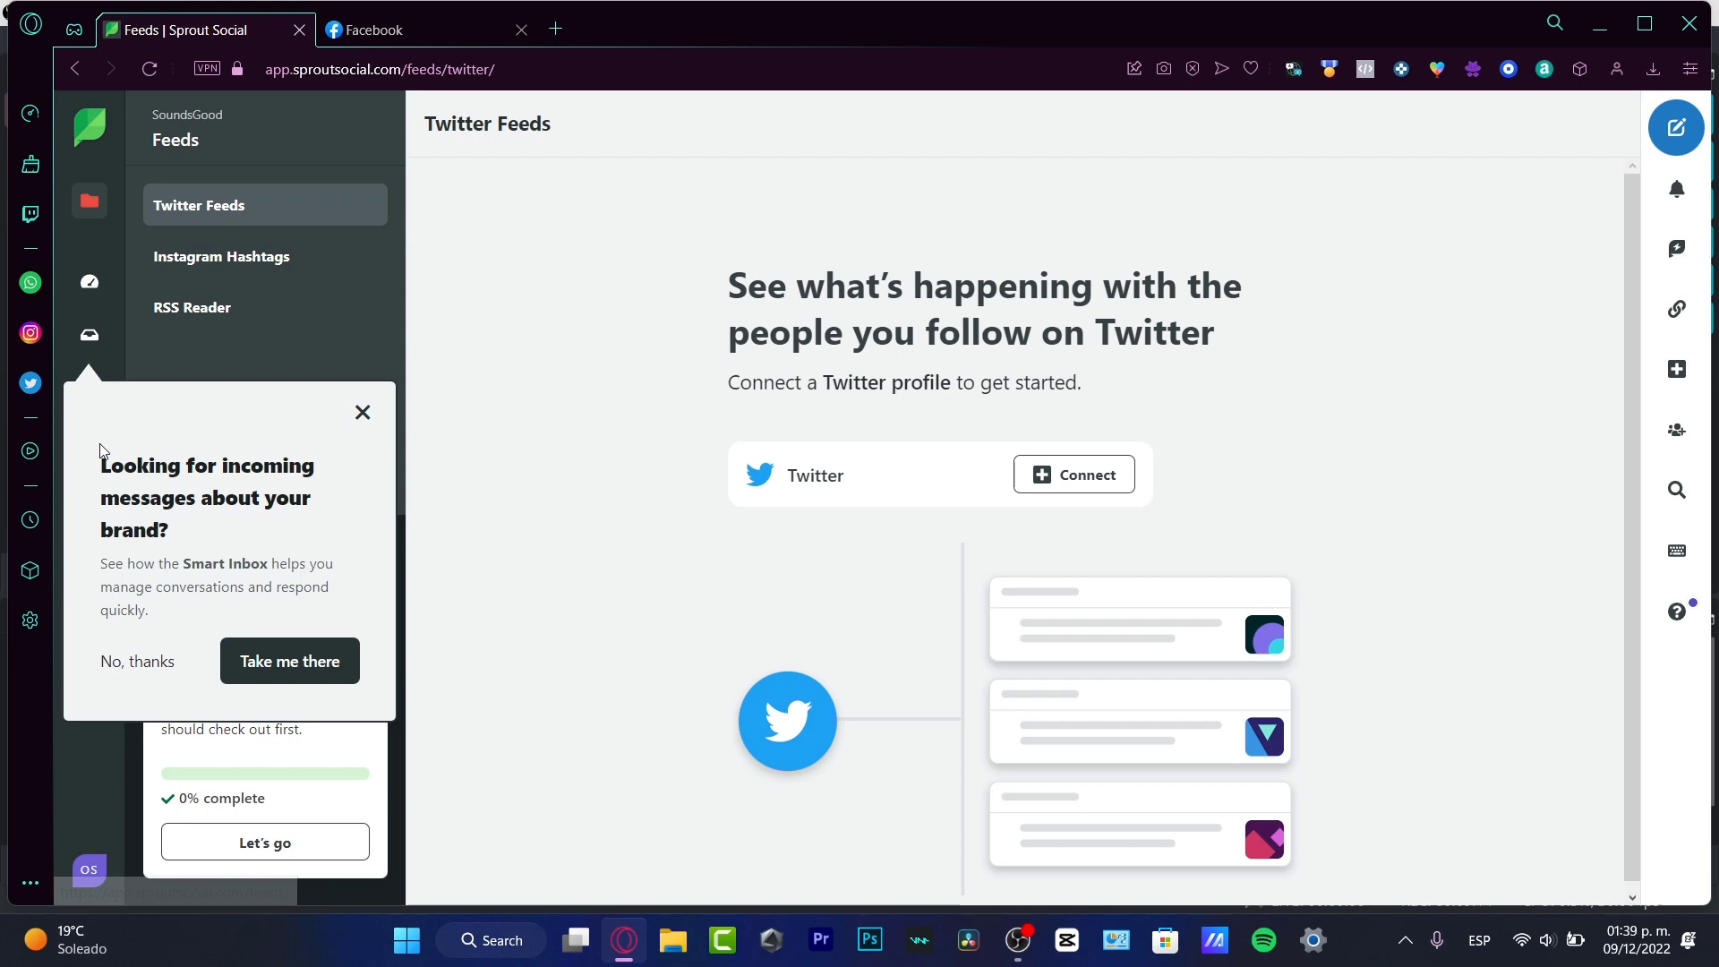
{"action": "left_click", "coordinate": [362, 413]}
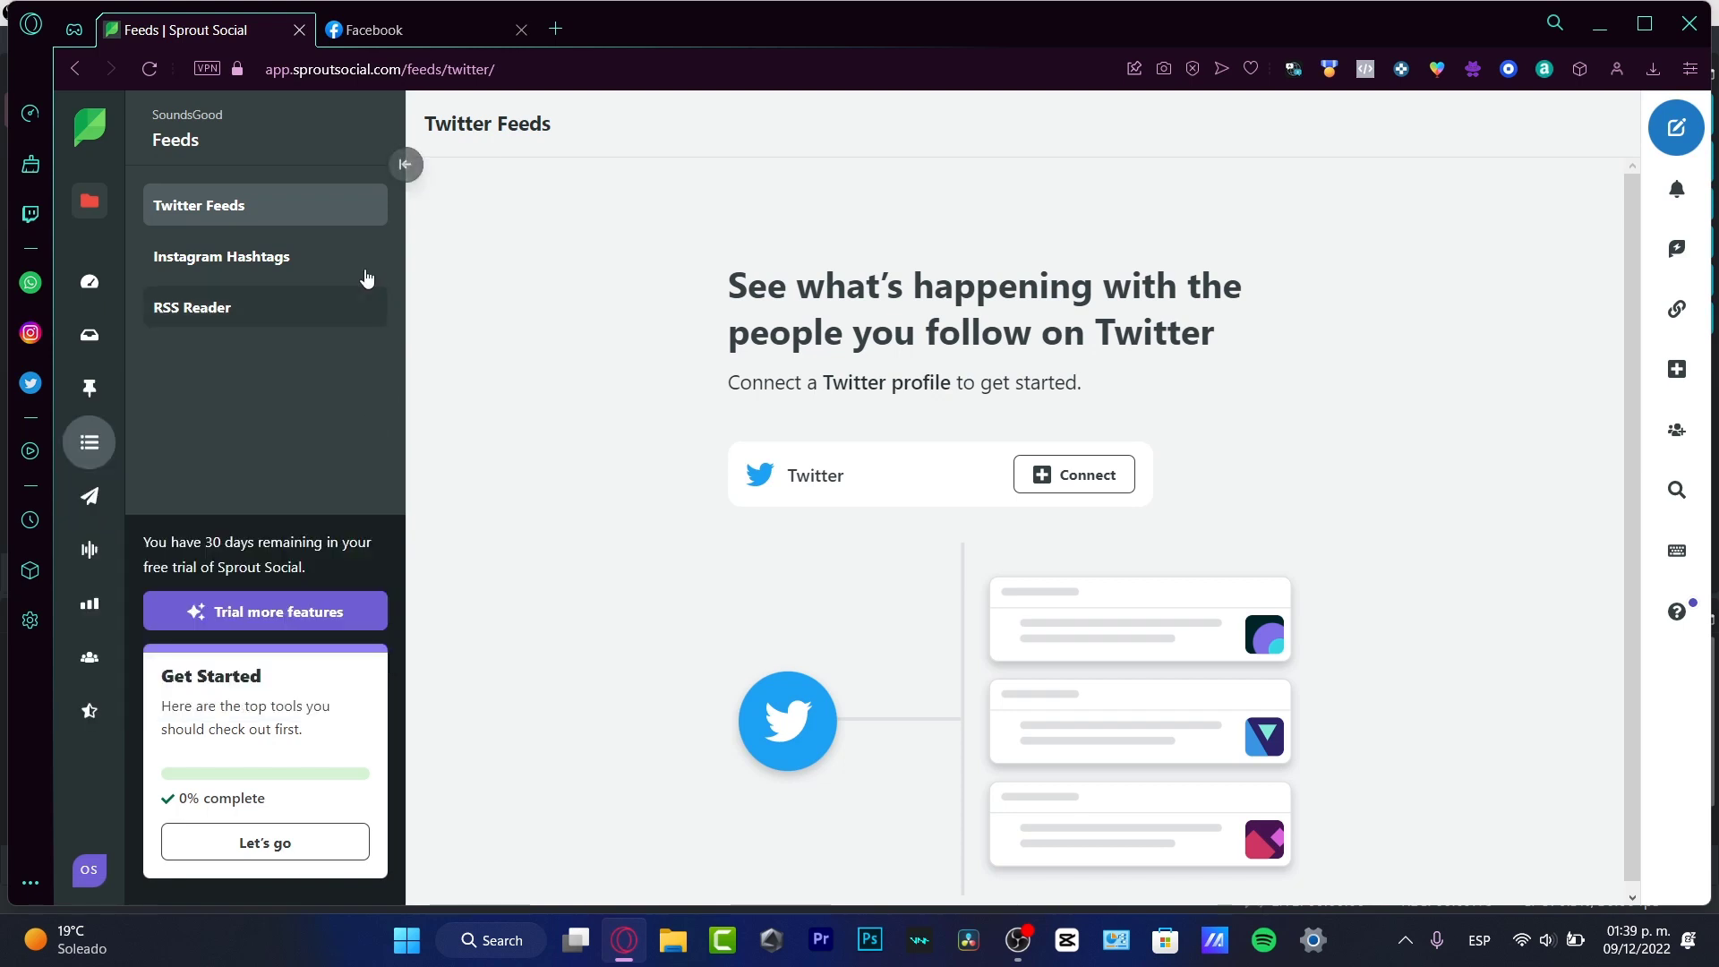
{"action": "left_click", "coordinate": [311, 257]}
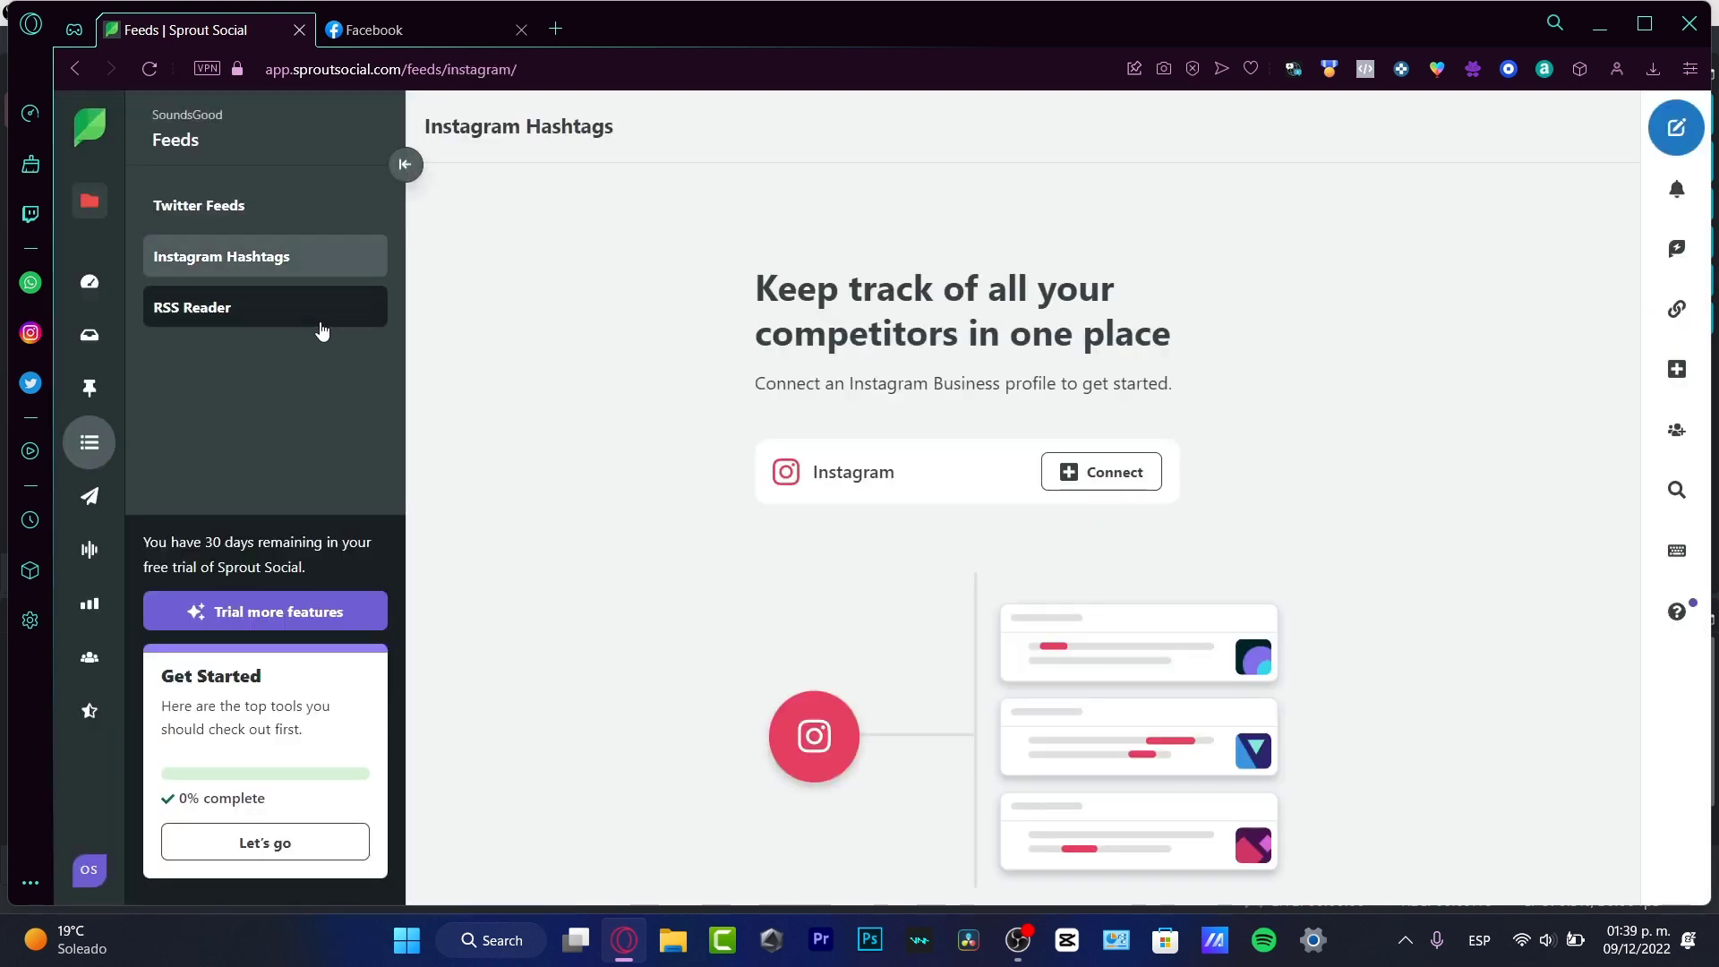
{"action": "left_click", "coordinate": [260, 312]}
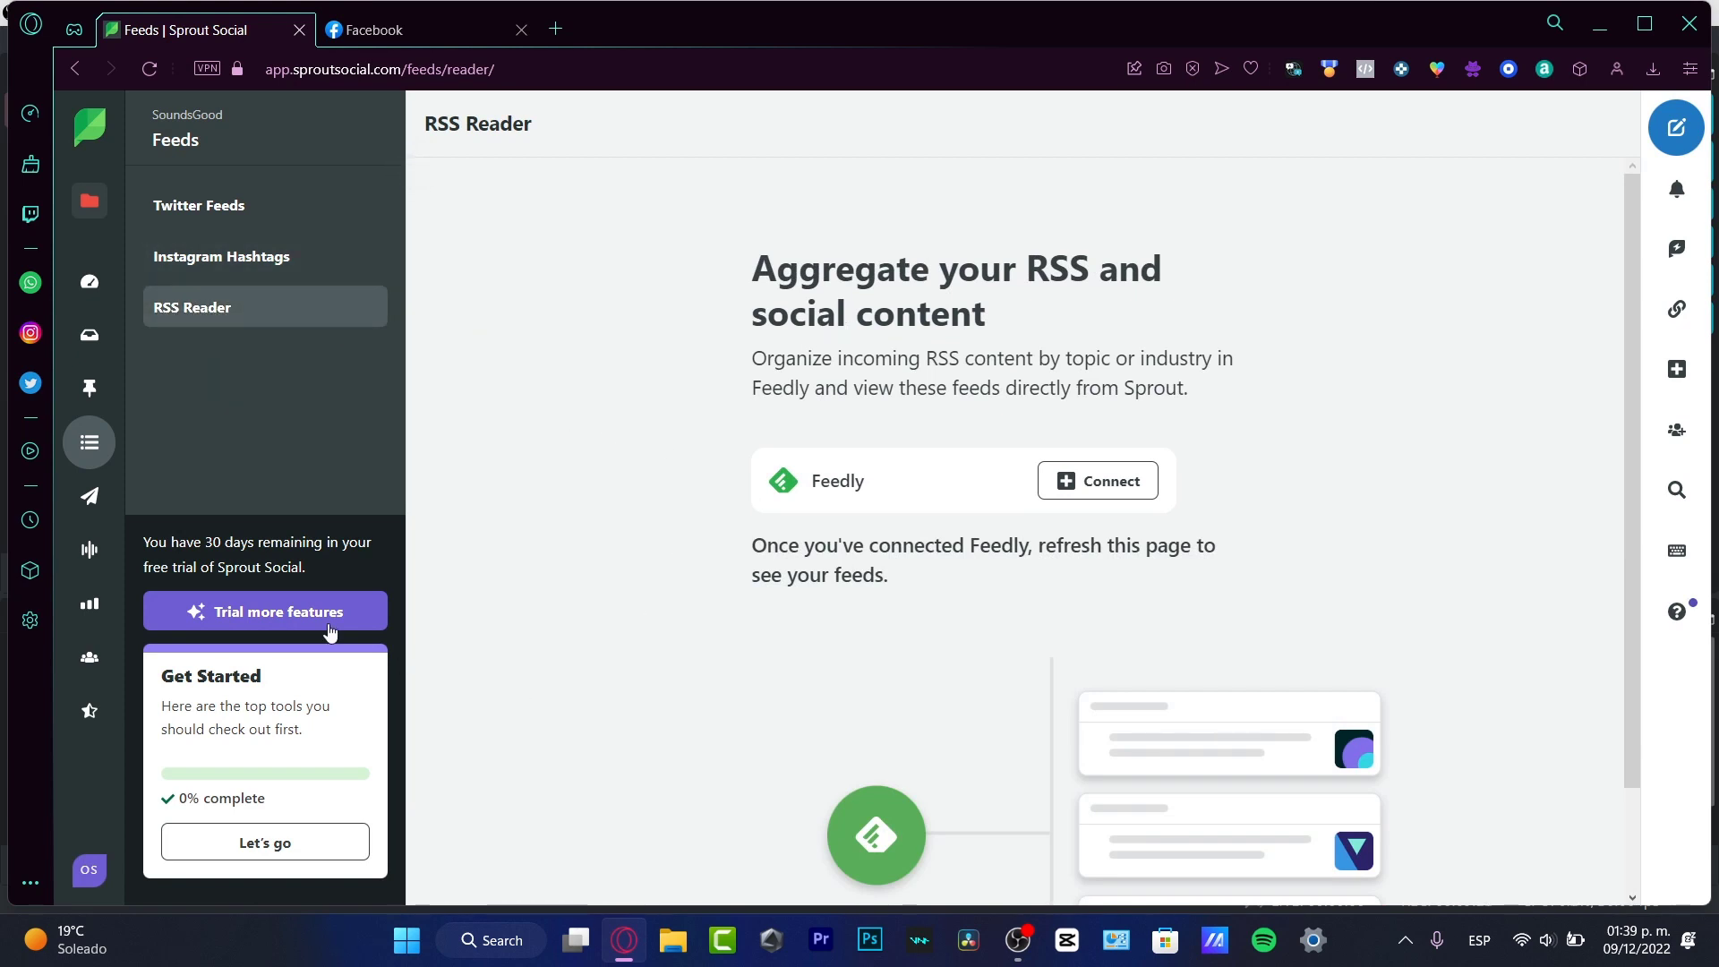
{"action": "left_click", "coordinate": [321, 264]}
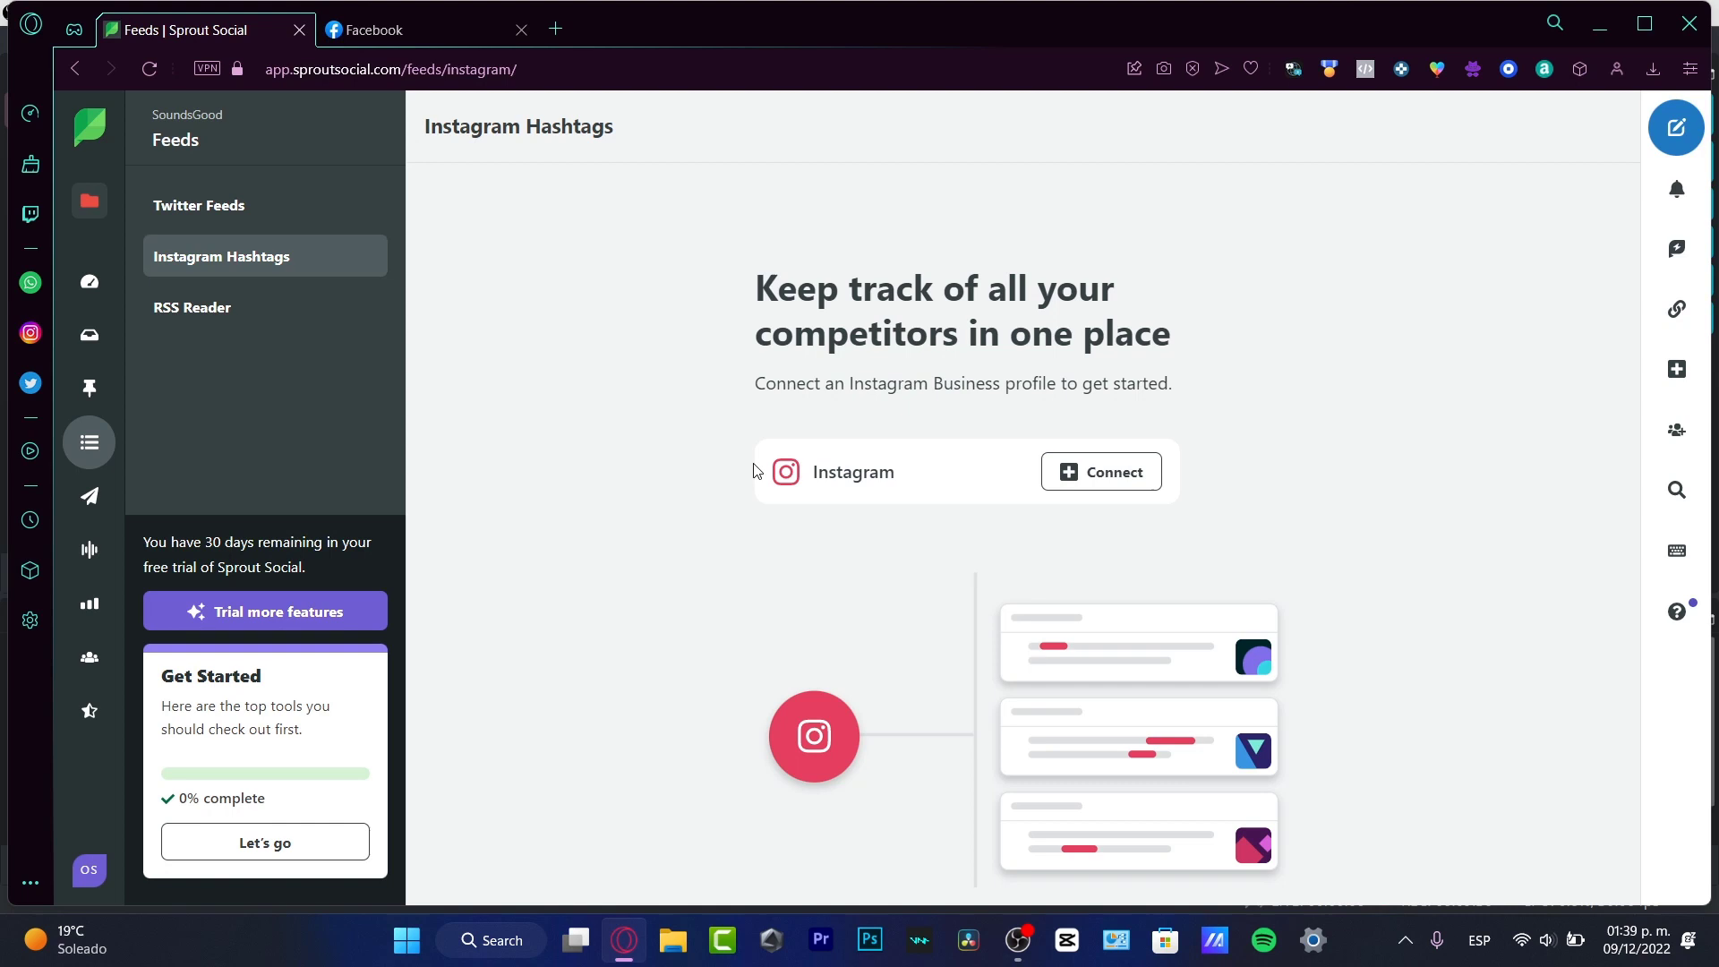
{"action": "left_click", "coordinate": [252, 215]}
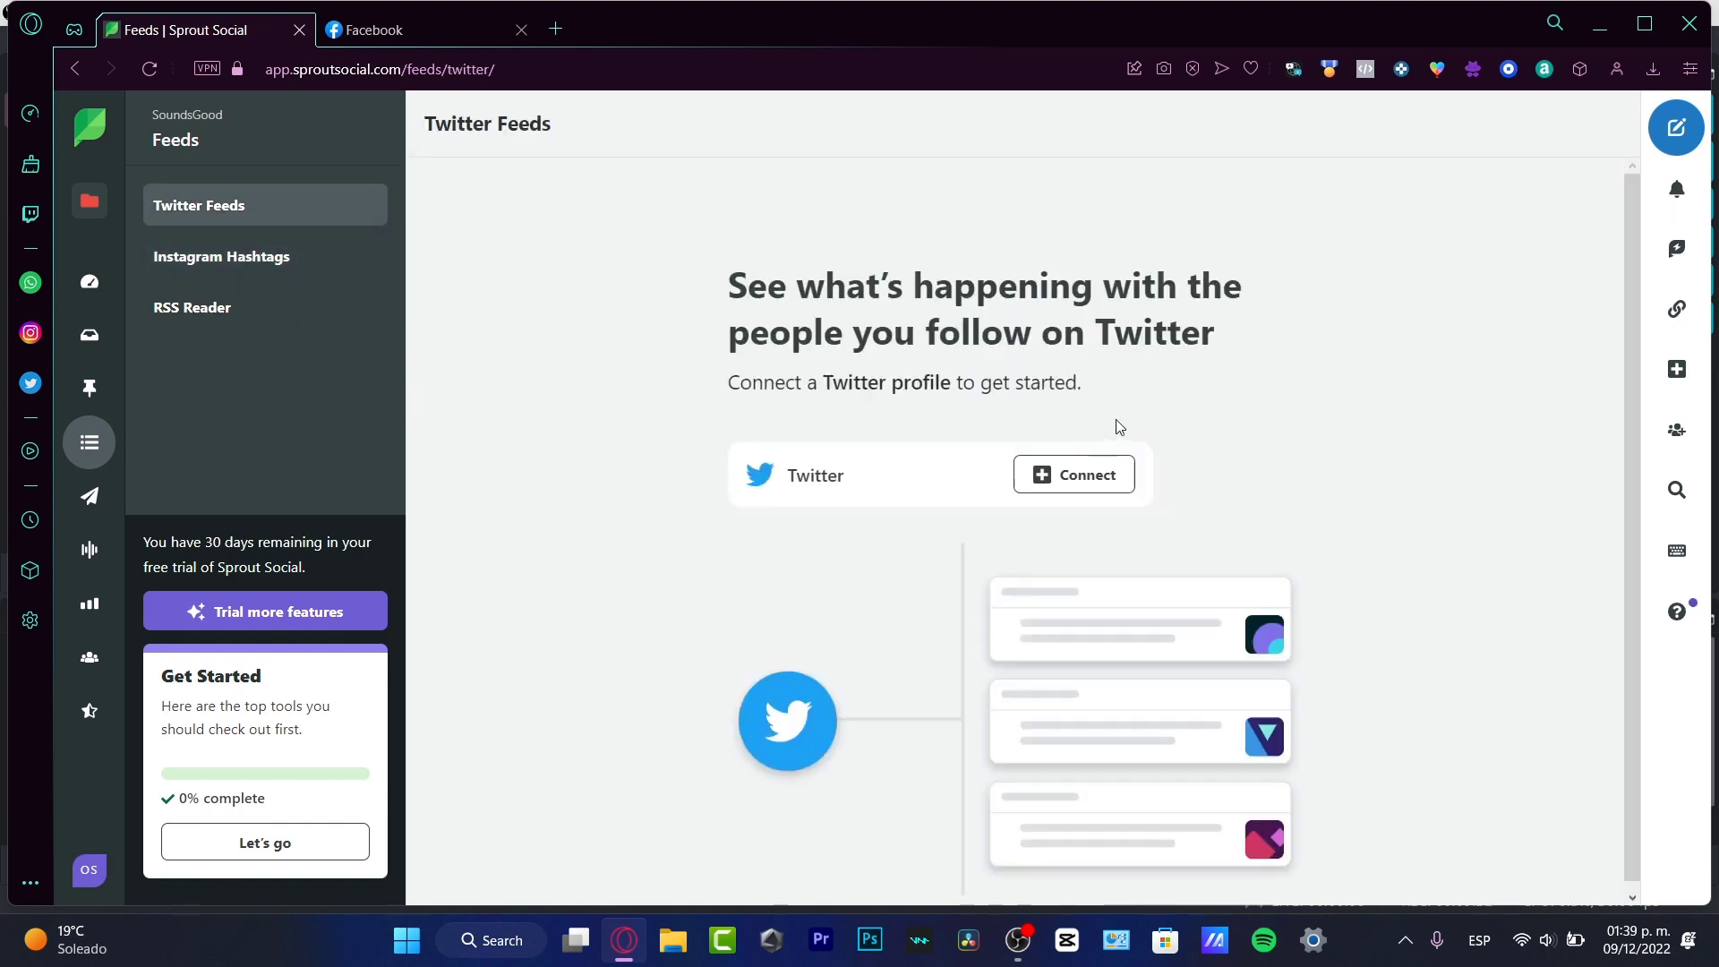
Step: From the Instagram Hashtags feed, open a blank New Post for the SOUNDSGood Store Facebook page
{"action": "left_click", "coordinate": [255, 258]}
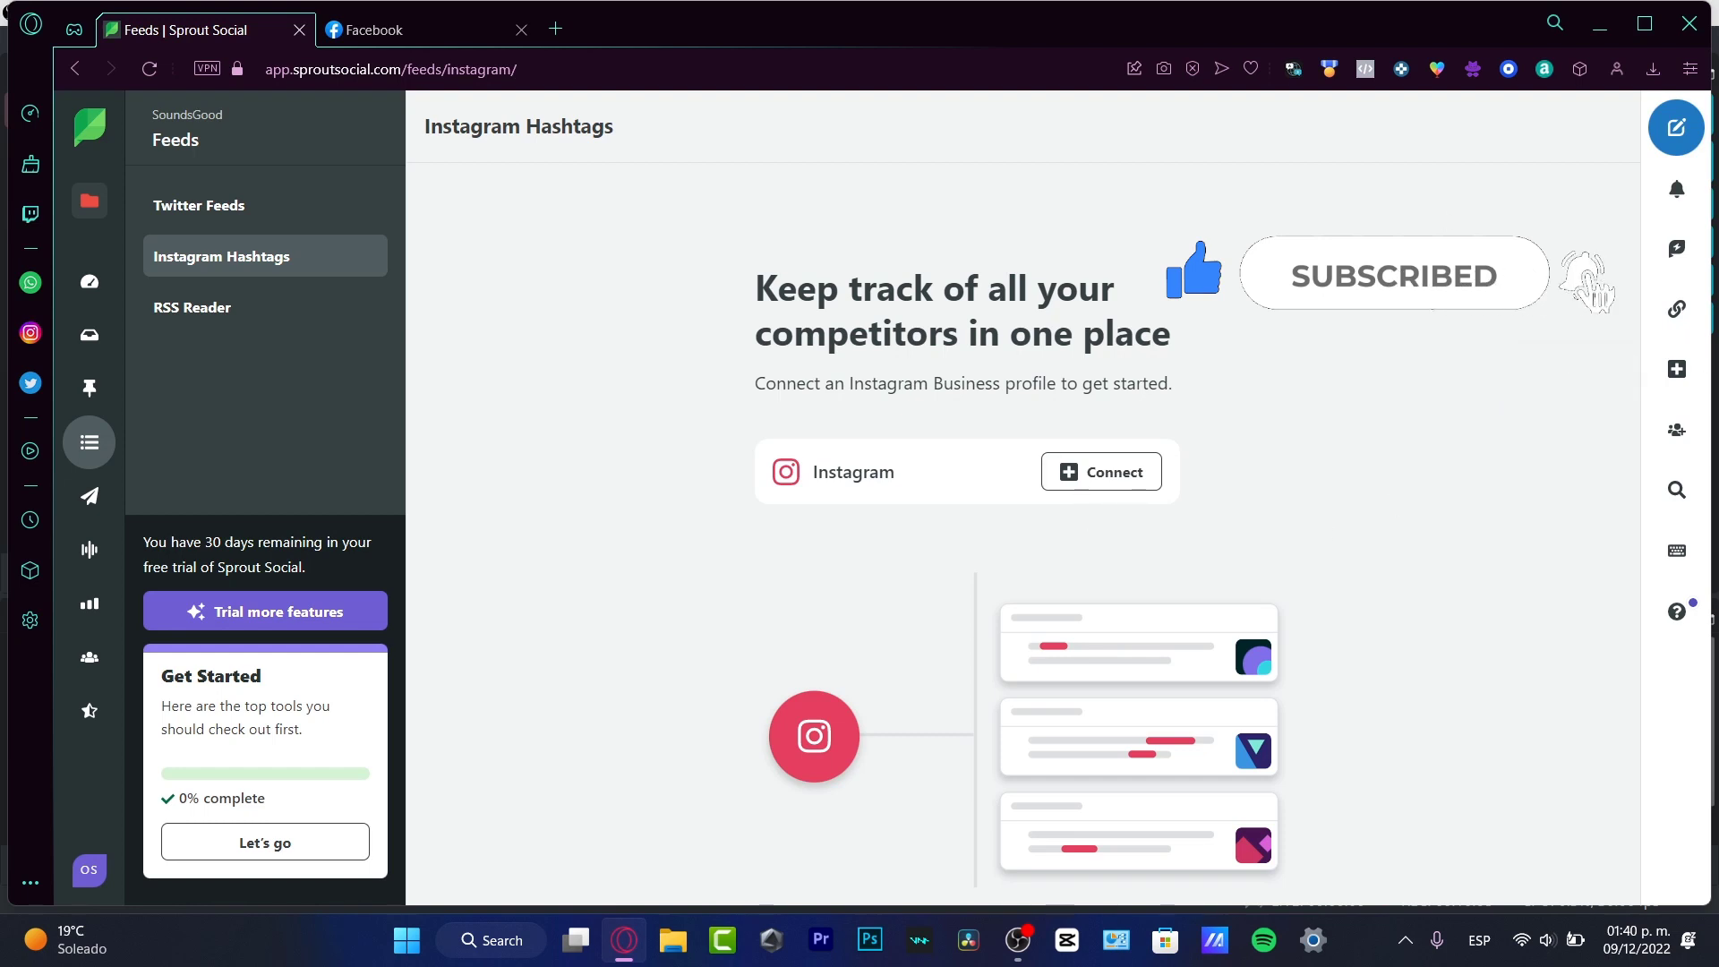
{"action": "left_click", "coordinate": [1677, 128]}
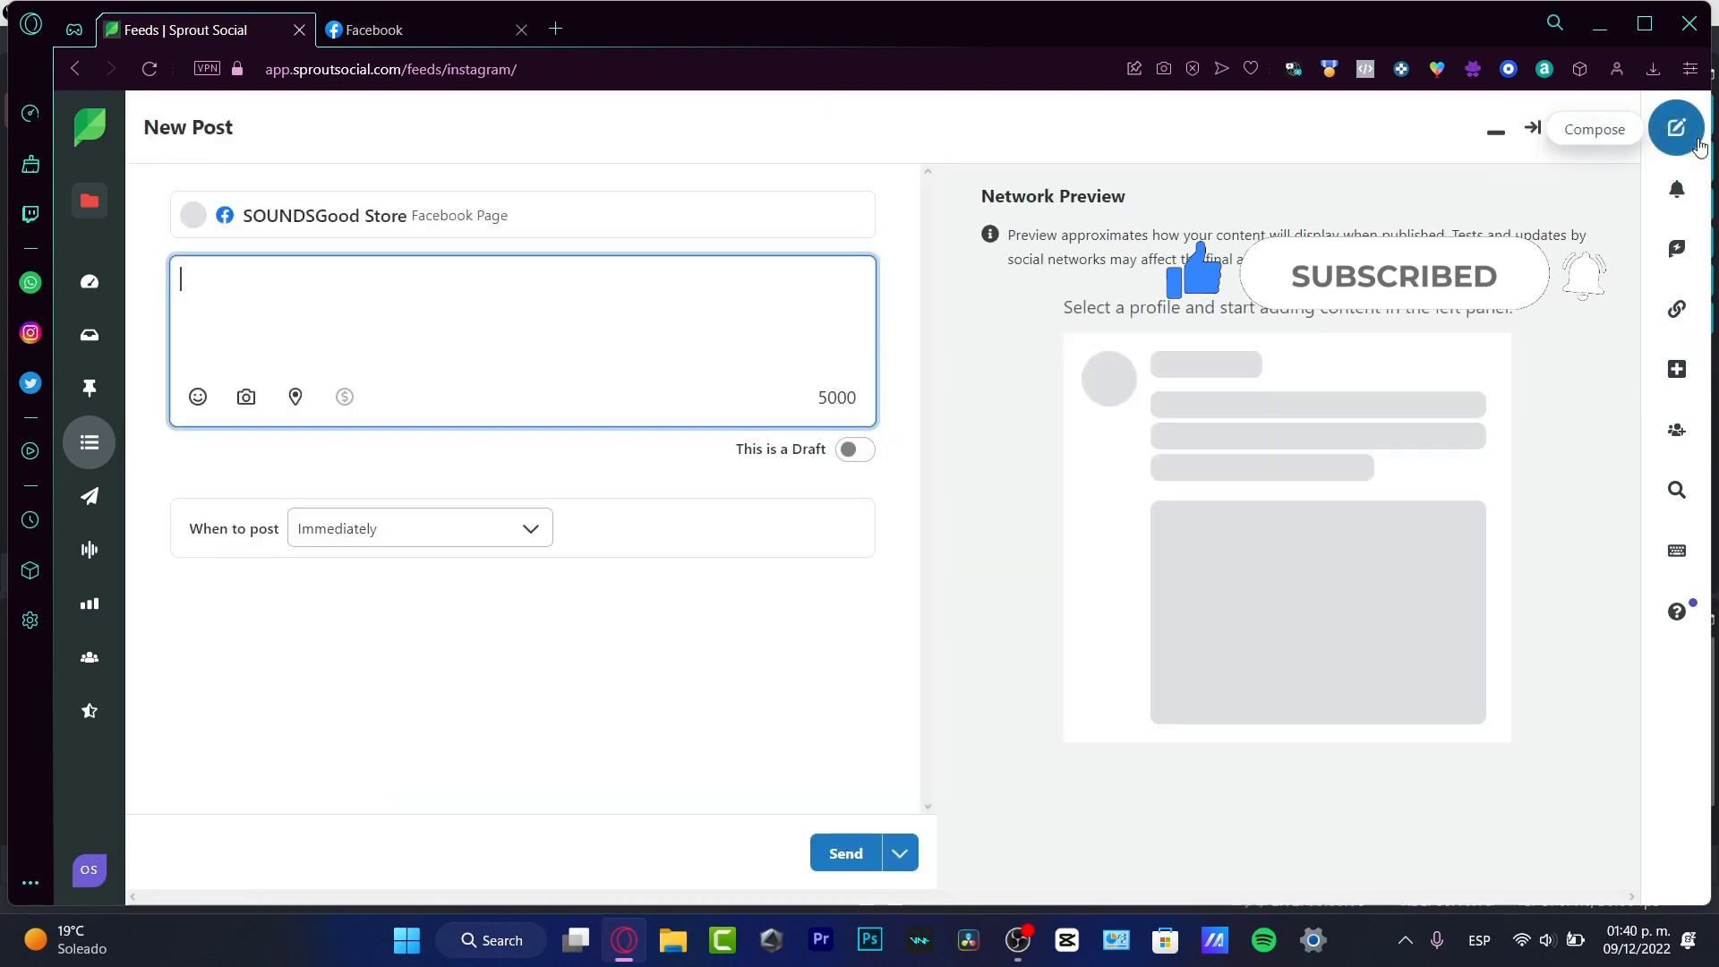